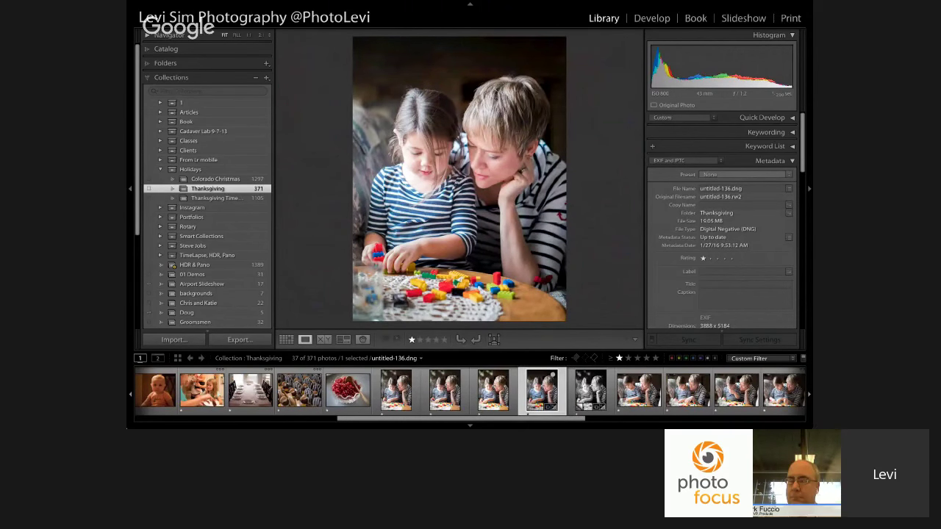
Send the Lego portrait from Lightroom to PerfectlyClearLR and bring up Lucid with the Details preset.
{"action": "right_click", "coordinate": [445, 125]}
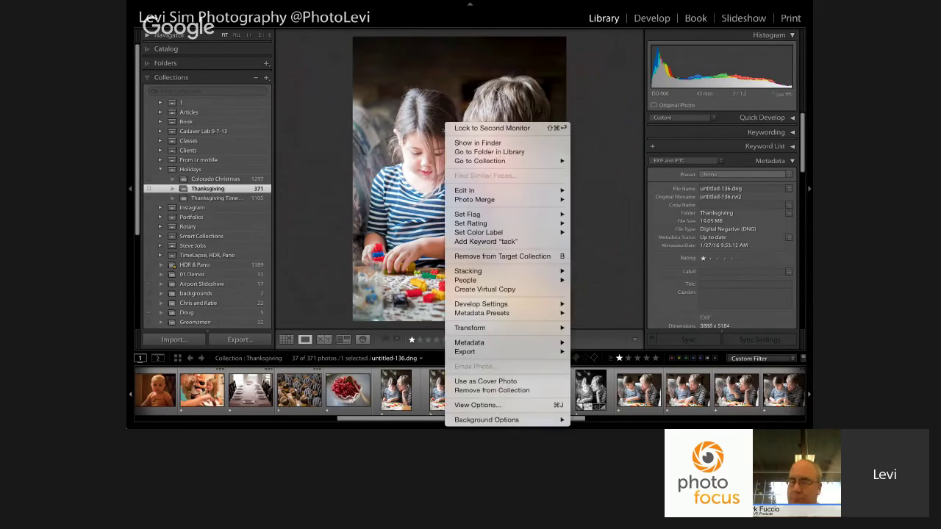
{"action": "mouse_move", "coordinate": [471, 190]}
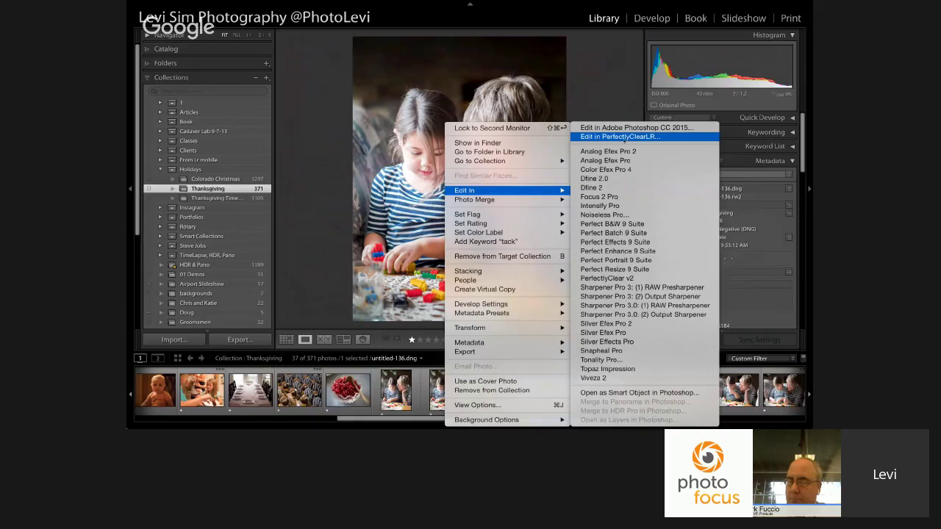
{"action": "key", "text": "super+Tab"}
{"action": "key", "text": "Tab"}
{"action": "key", "text": "Tab"}
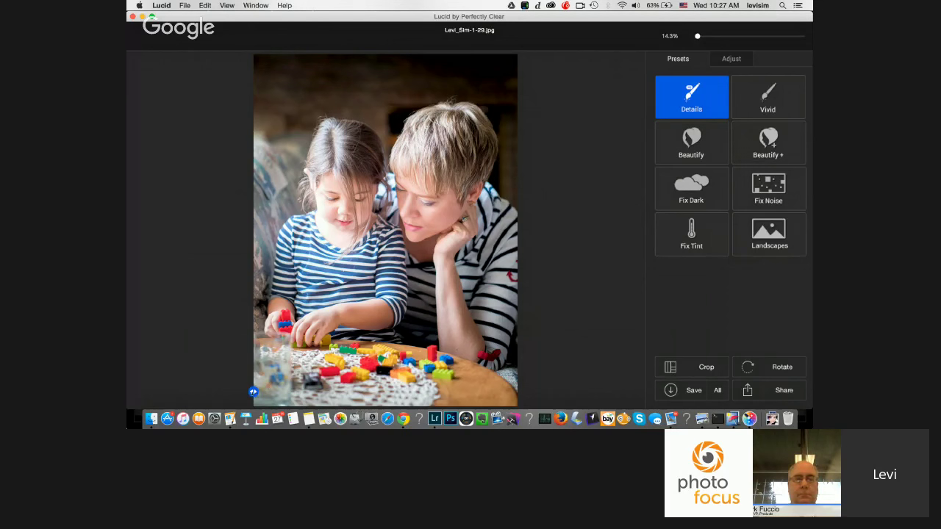
Replace Details with the Beautify preset and compare it using the before/after divider.
{"action": "left_click_drag", "start_coordinate": [253, 392], "coordinate": [273, 392]}
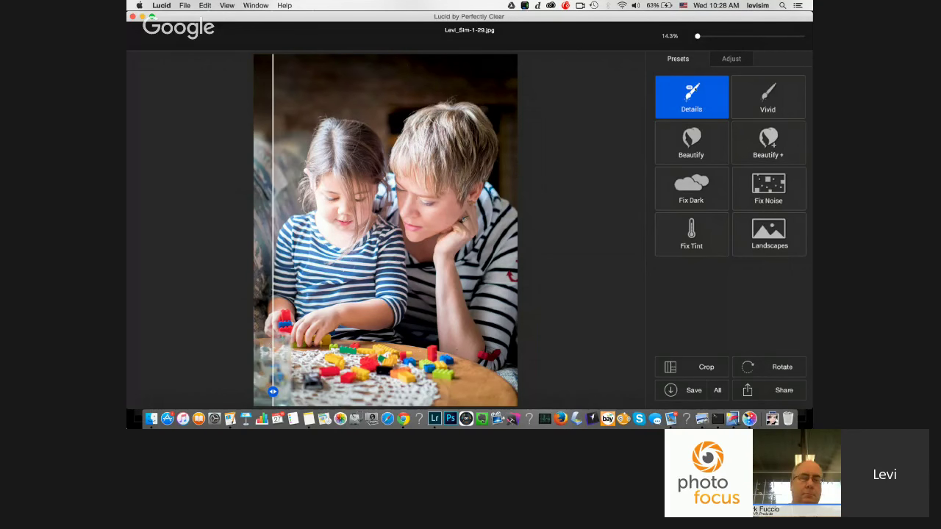
{"action": "left_click", "coordinate": [703, 149]}
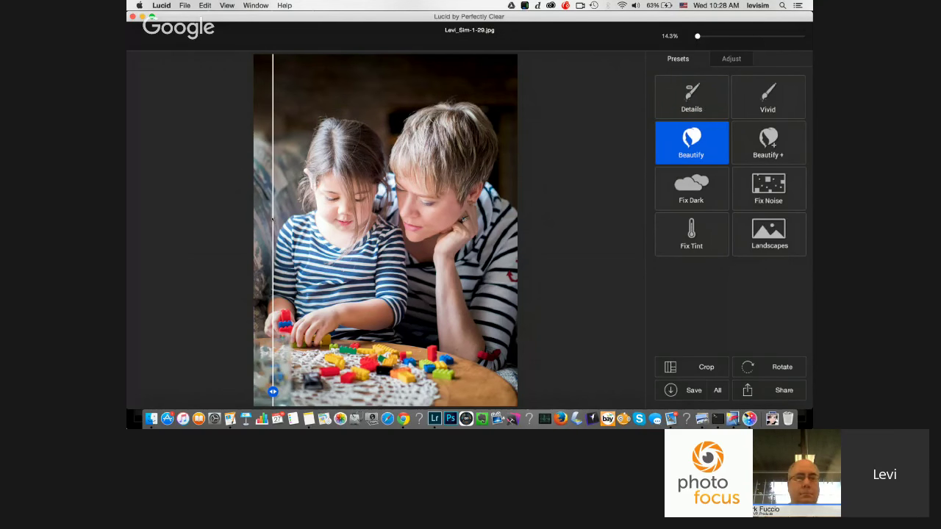
{"action": "left_click_drag", "start_coordinate": [272, 392], "coordinate": [337, 391]}
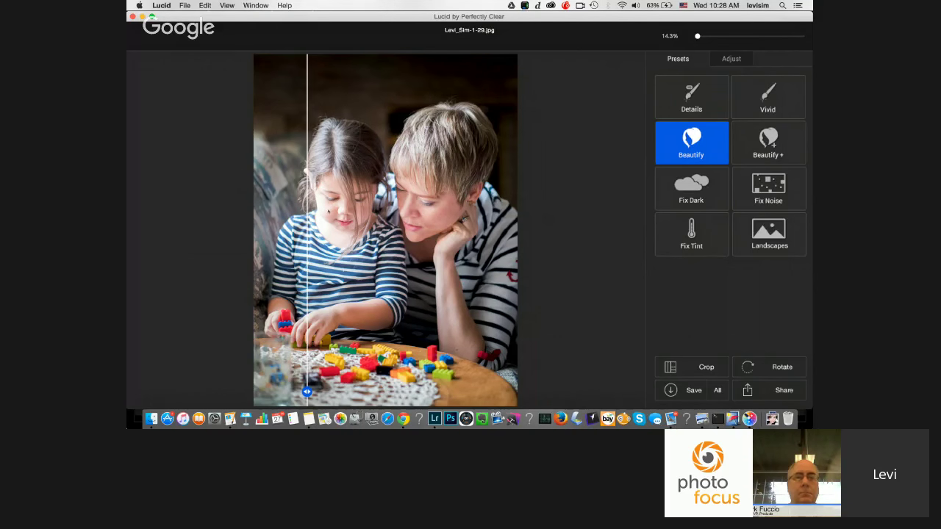
Lower Perfectly Smooth to 19 and Skin Tone to 56 in the Adjust sliders.
{"action": "left_click", "coordinate": [731, 59]}
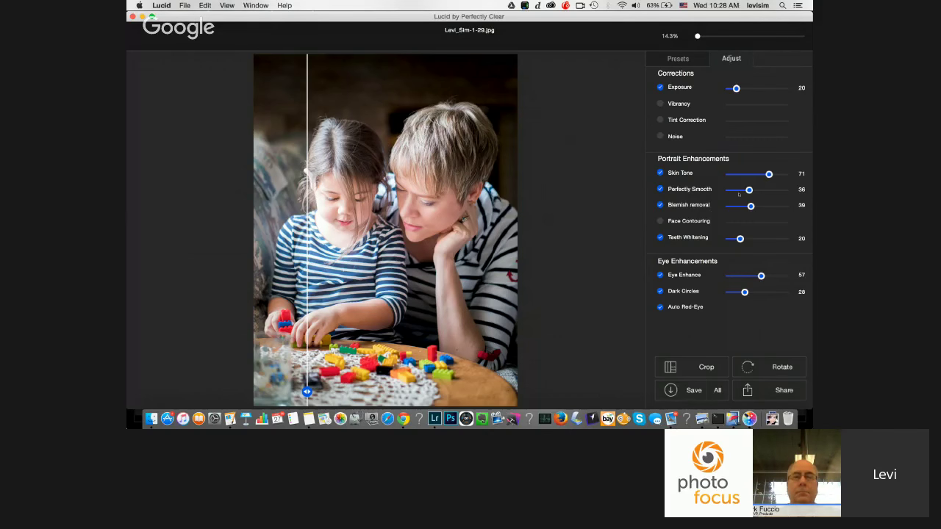
{"action": "left_click_drag", "start_coordinate": [749, 190], "coordinate": [739, 189]}
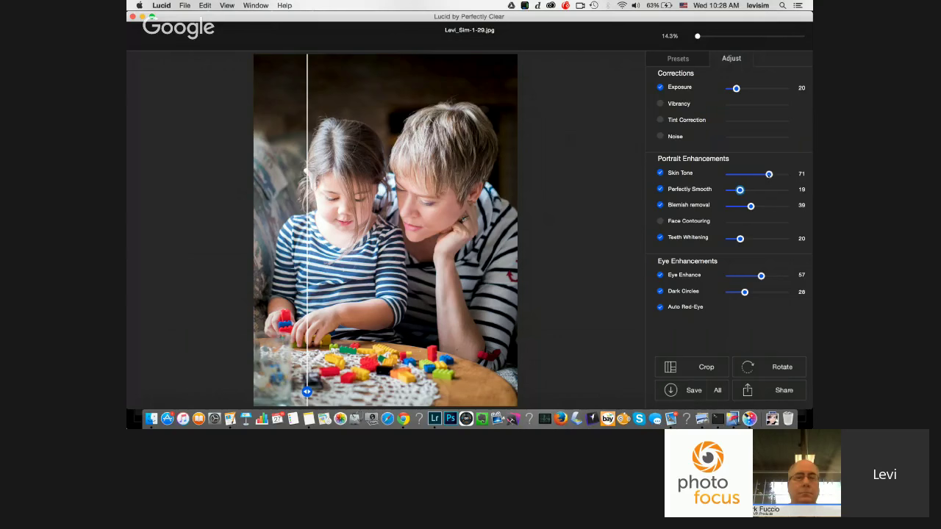
{"action": "left_click_drag", "start_coordinate": [768, 174], "coordinate": [761, 173]}
Enable Vibrancy at 13, and try Tint Correction at 24 before turning it off.
{"action": "left_click", "coordinate": [660, 104]}
{"action": "left_click", "coordinate": [660, 105]}
{"action": "left_click", "coordinate": [660, 120]}
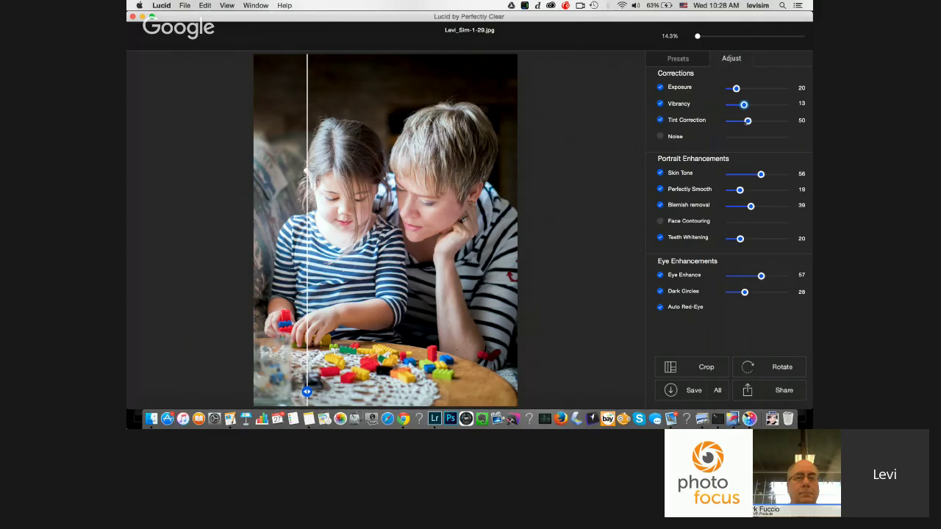
{"action": "left_click_drag", "start_coordinate": [748, 121], "coordinate": [738, 121]}
{"action": "left_click", "coordinate": [660, 120]}
{"action": "left_click", "coordinate": [660, 120]}
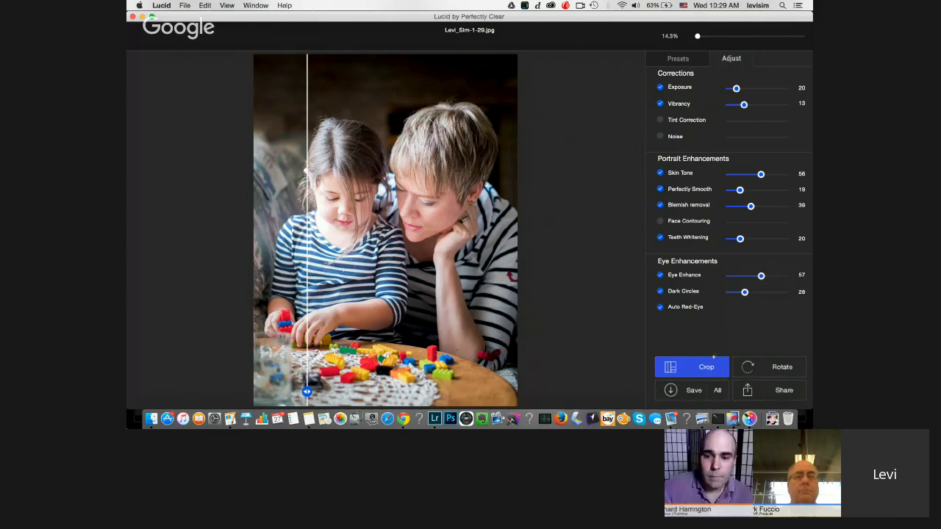
Save the retouched portrait under its default name and file type, returning to Lightroom.
{"action": "left_click", "coordinate": [684, 391]}
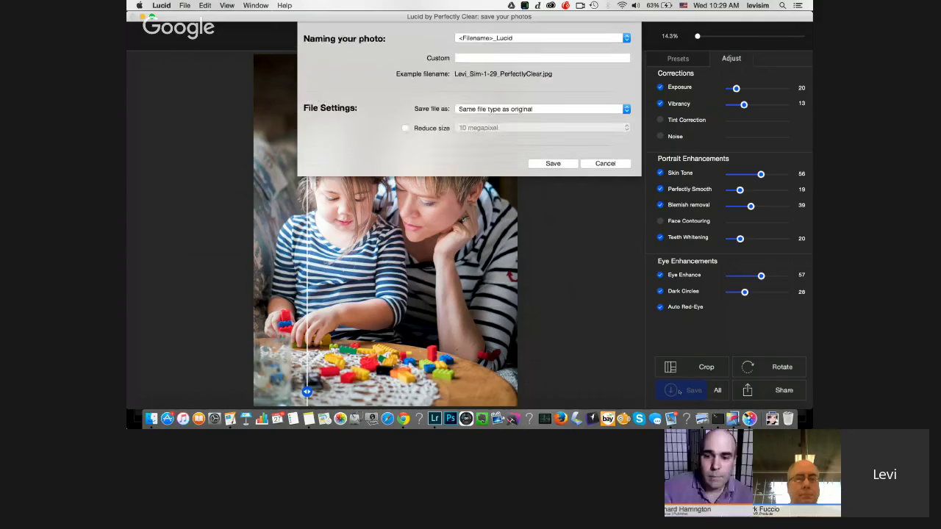
{"action": "left_click", "coordinate": [552, 236]}
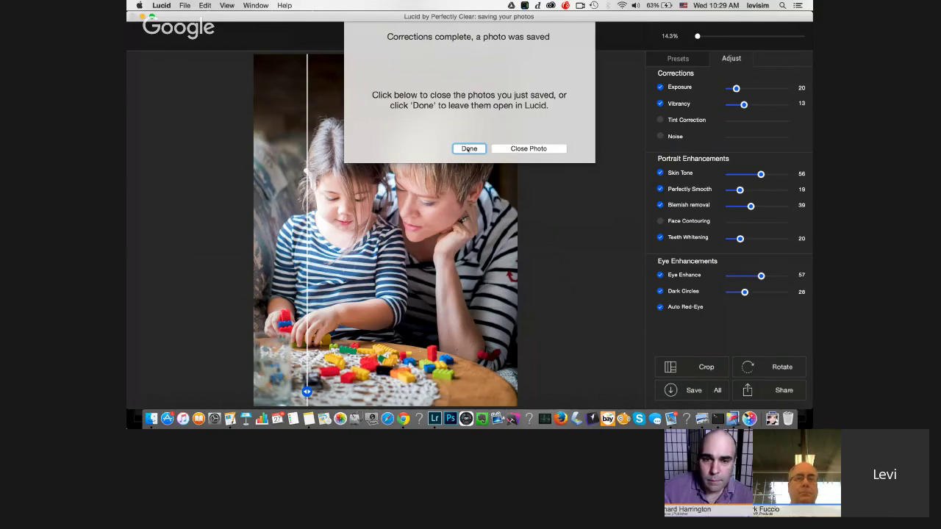
{"action": "left_click", "coordinate": [468, 149]}
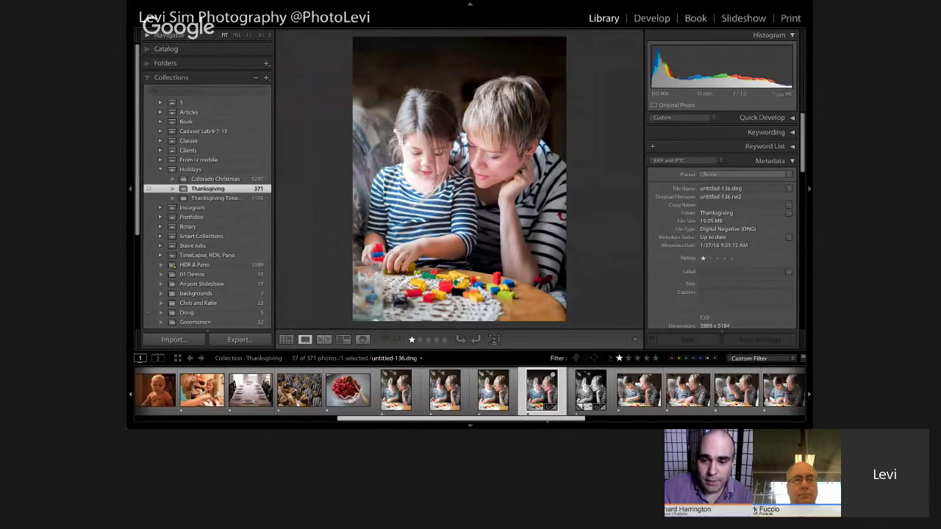
{"action": "left_click_drag", "start_coordinate": [547, 421], "coordinate": [563, 422]}
Compare the Drobo 5D B1 and C1 drives in Finder, ending on B1's folders.
{"action": "key", "text": "ctrl+apostrophe"}
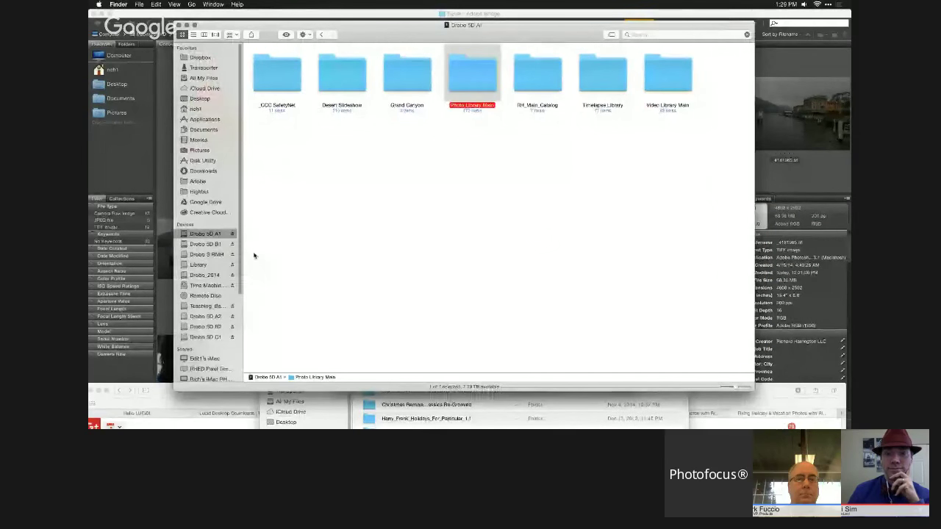
{"action": "left_click_drag", "start_coordinate": [343, 35], "coordinate": [287, 27]}
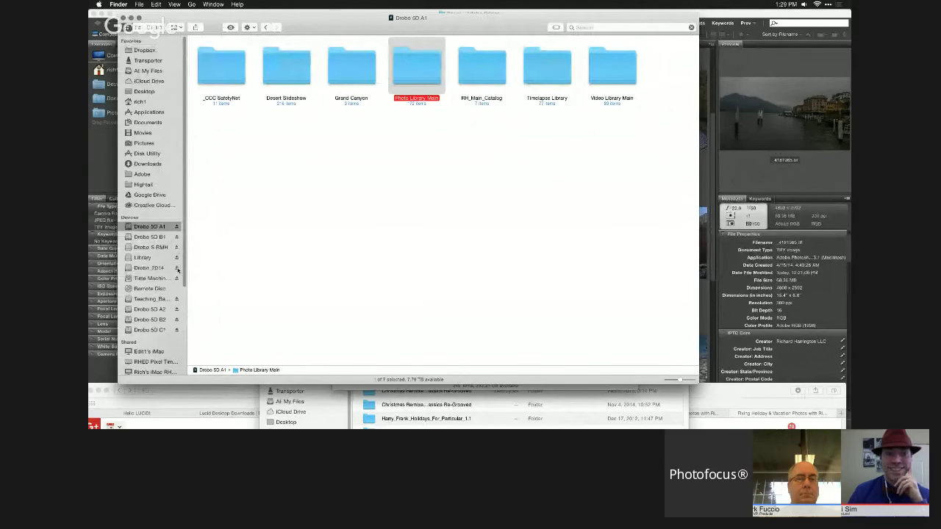
{"action": "left_click", "coordinate": [155, 237]}
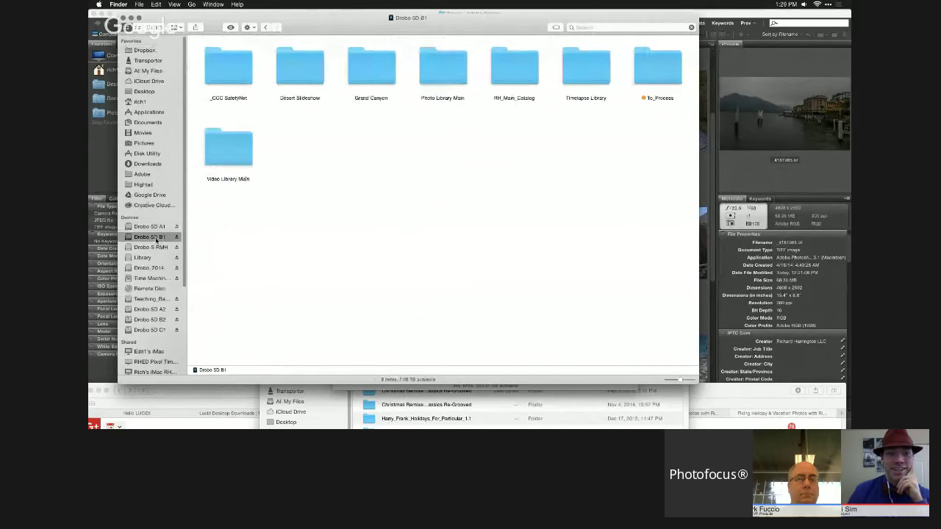
{"action": "left_click", "coordinate": [158, 332]}
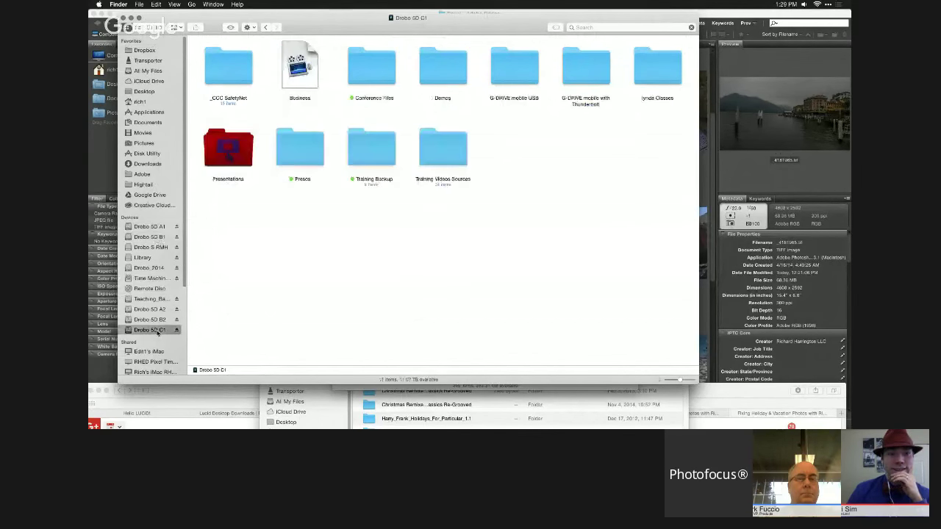
{"action": "left_click", "coordinate": [154, 238]}
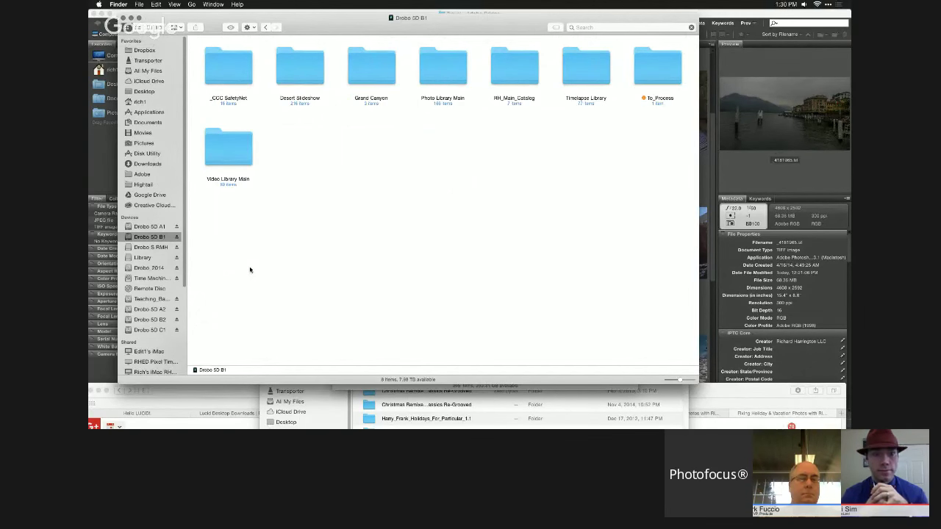
{"action": "key", "text": "super+Tab"}
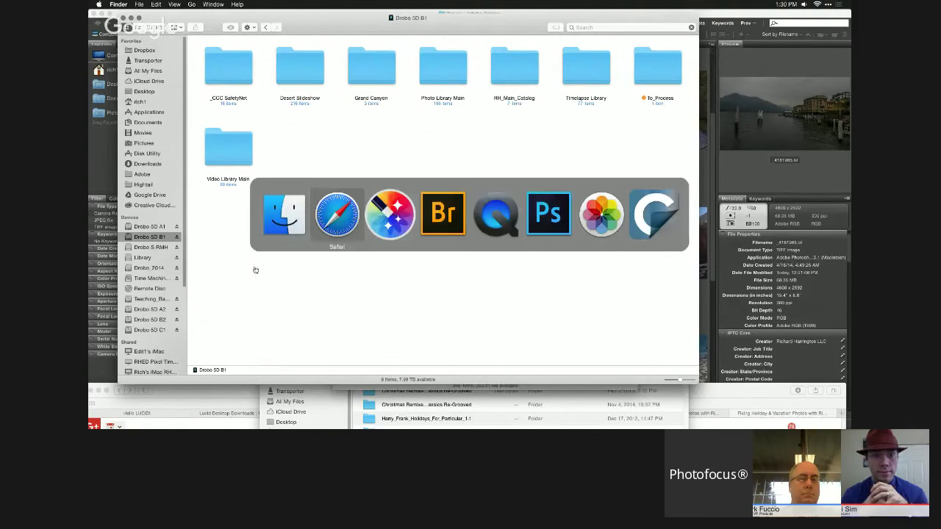
Check the Photo Library Main task's missing-source error in Carbon Copy Cloner, then return to Finder.
{"action": "left_click", "coordinate": [635, 226]}
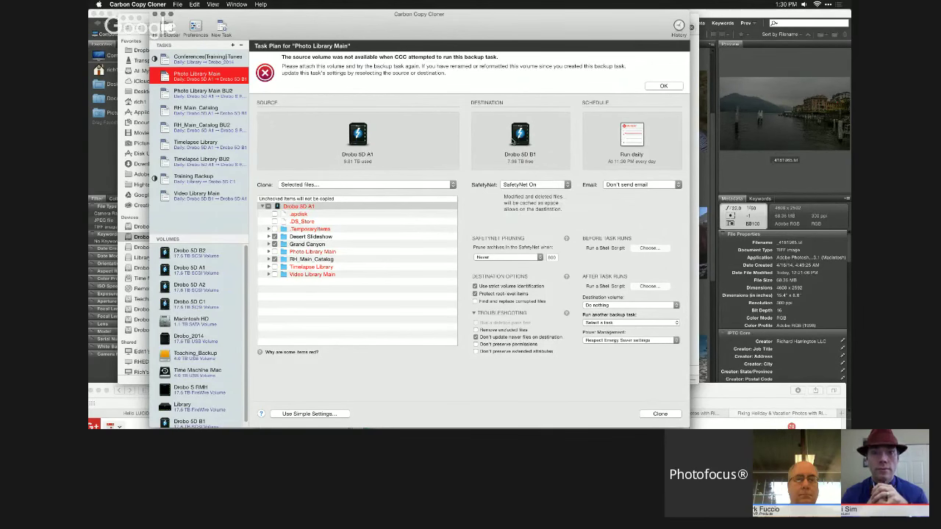
{"action": "mouse_move", "coordinate": [512, 141]}
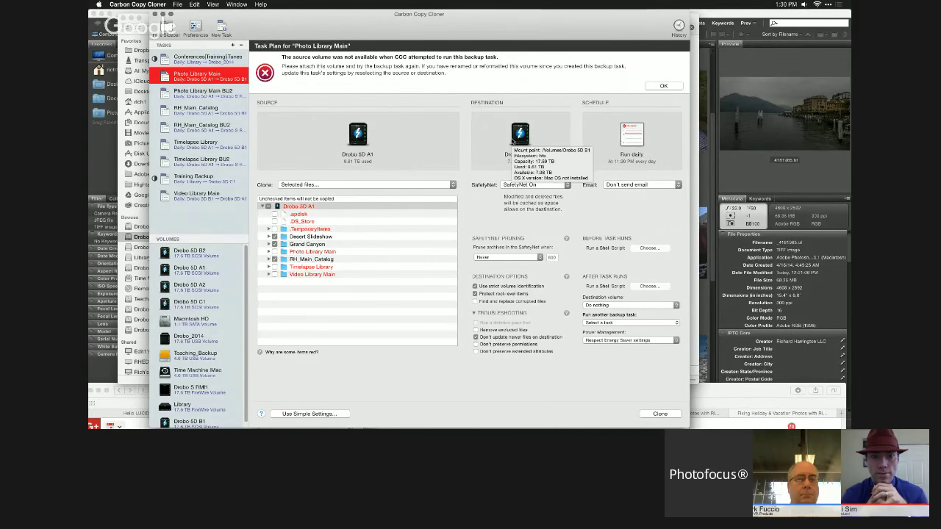
{"action": "key", "text": "super+Tab"}
{"action": "left_click", "coordinate": [344, 217]}
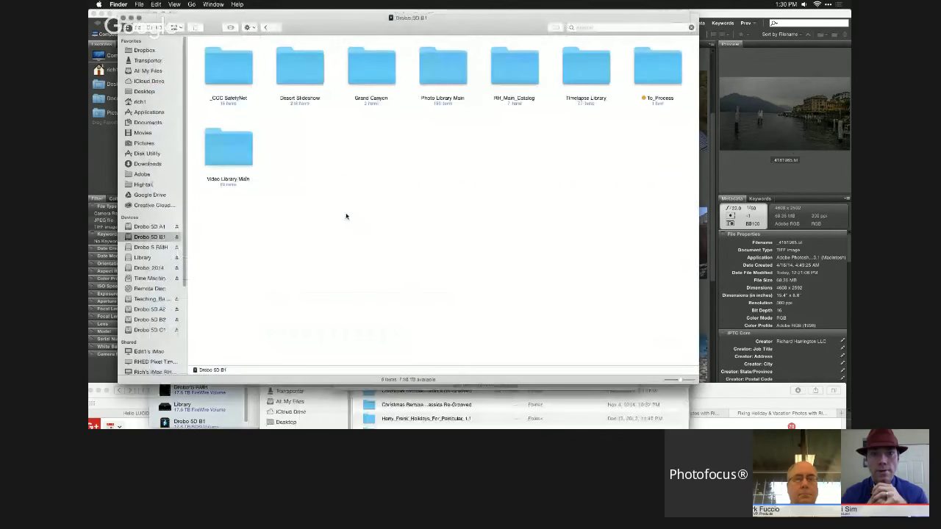
Launch CrashPlan from the Applications folder to show backups to CrashPlan and CrashPlan Central.
{"action": "key", "text": "super+shift+a"}
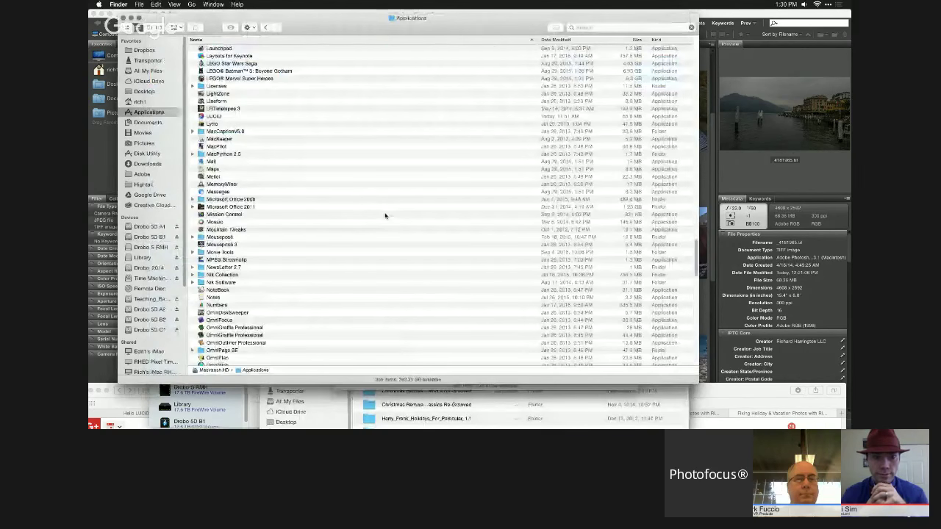
{"action": "type", "text": "cafcr"}
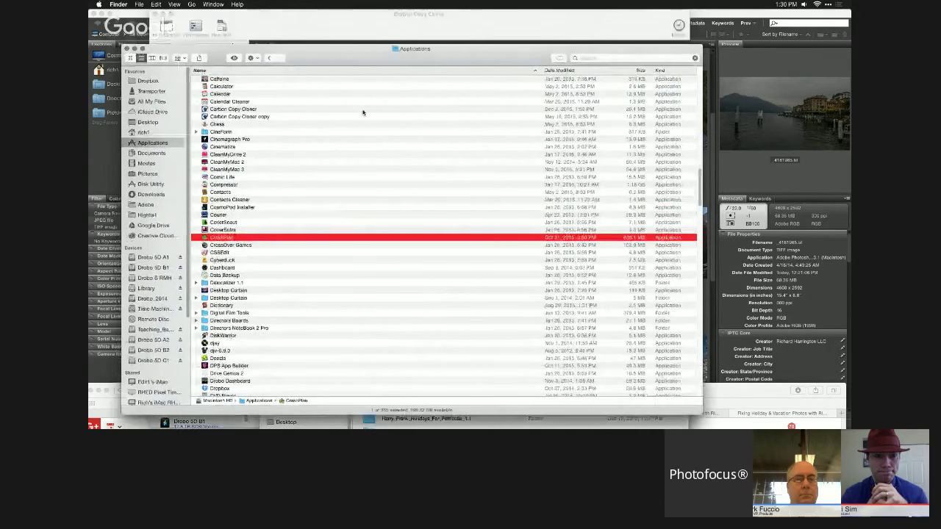
{"action": "left_click_drag", "start_coordinate": [352, 32], "coordinate": [387, 241]}
{"action": "left_click", "coordinate": [291, 135]}
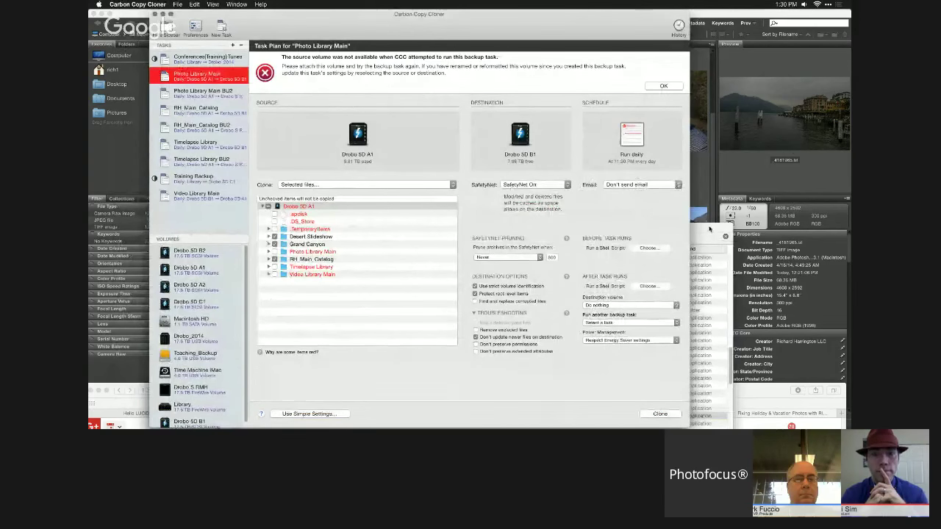
{"action": "left_click", "coordinate": [709, 230]}
{"action": "key", "text": "super+o"}
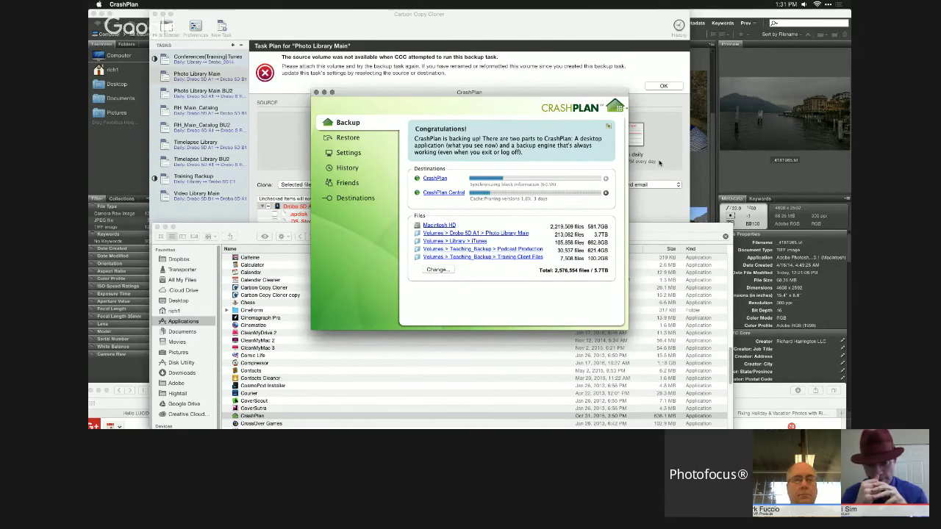
Bring Safari forward, move it aside, and restore the Google Hangouts window.
{"action": "key", "text": "super+Tab"}
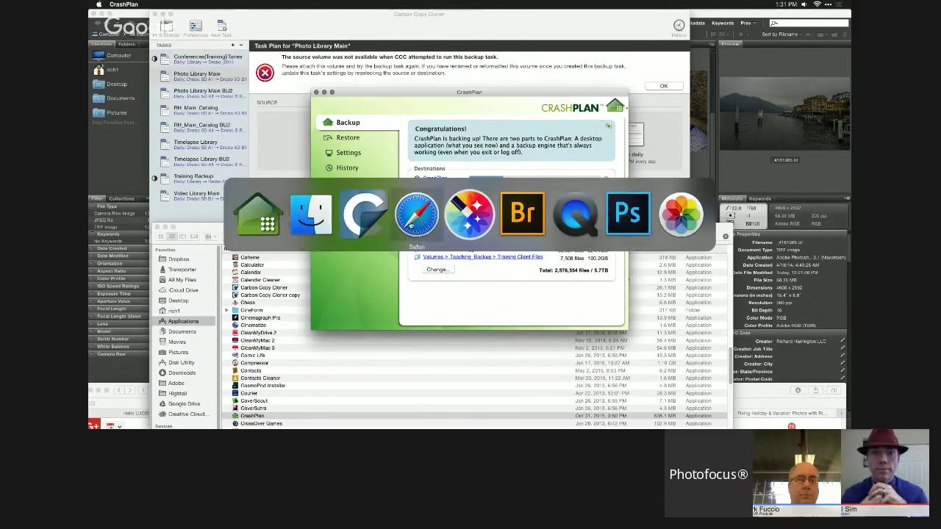
{"action": "left_click", "coordinate": [413, 214]}
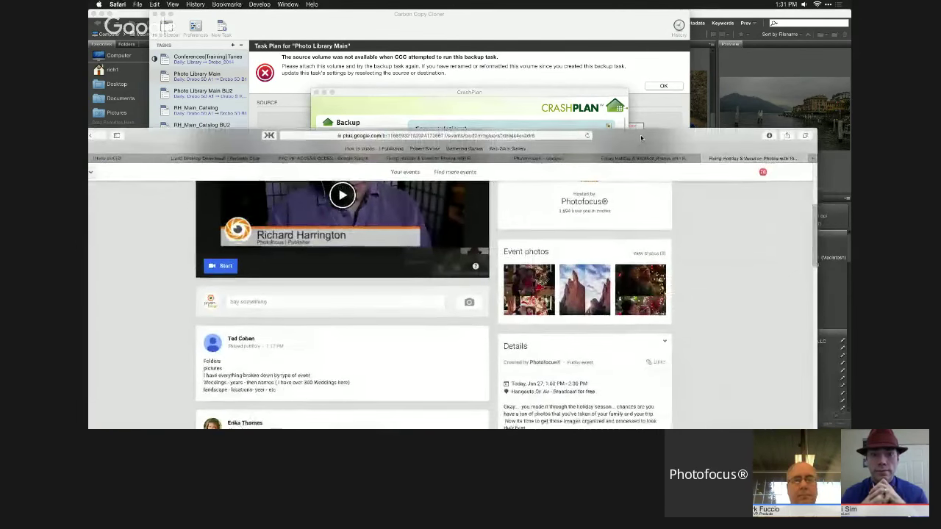
{"action": "left_click_drag", "start_coordinate": [641, 138], "coordinate": [641, 384]}
{"action": "left_click", "coordinate": [289, 5]}
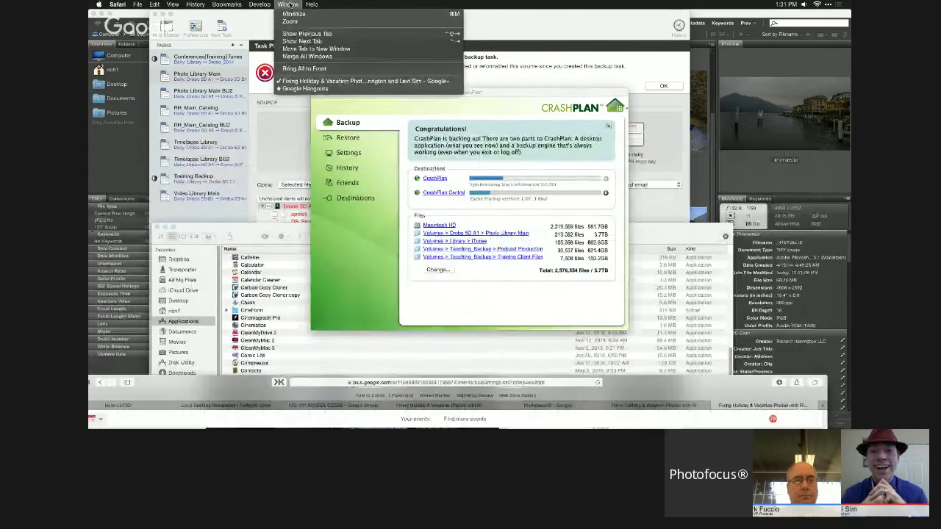
{"action": "left_click", "coordinate": [313, 88]}
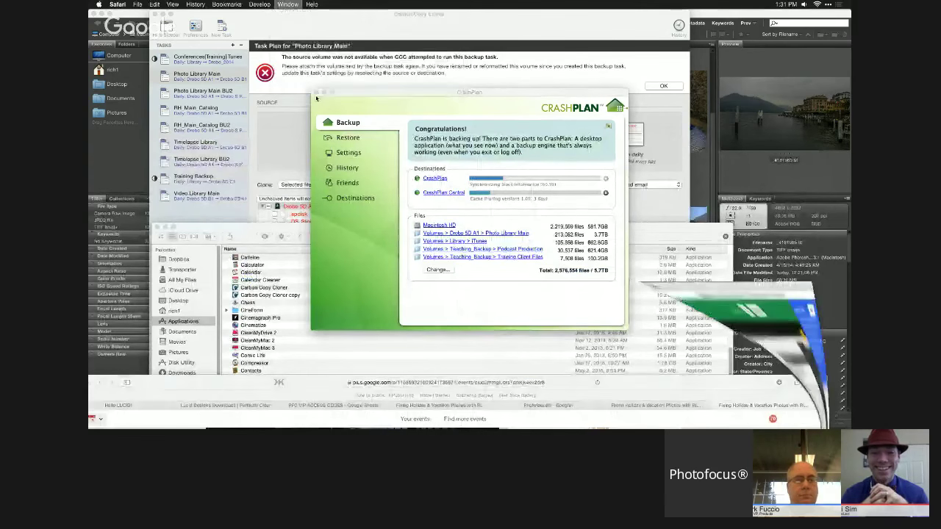
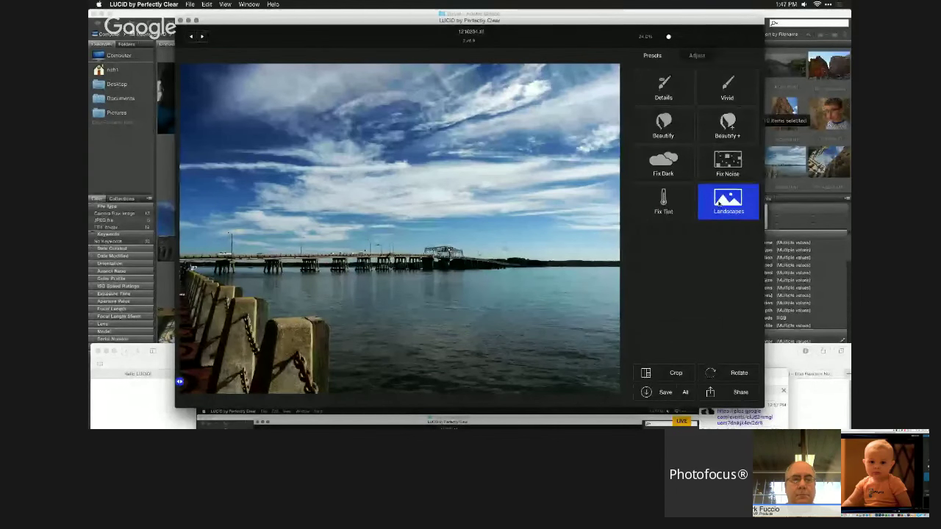
Try the Details preset, revert to Landscapes, and preview the original before advancing to the next photo.
{"action": "left_click", "coordinate": [663, 86]}
{"action": "left_click", "coordinate": [714, 201]}
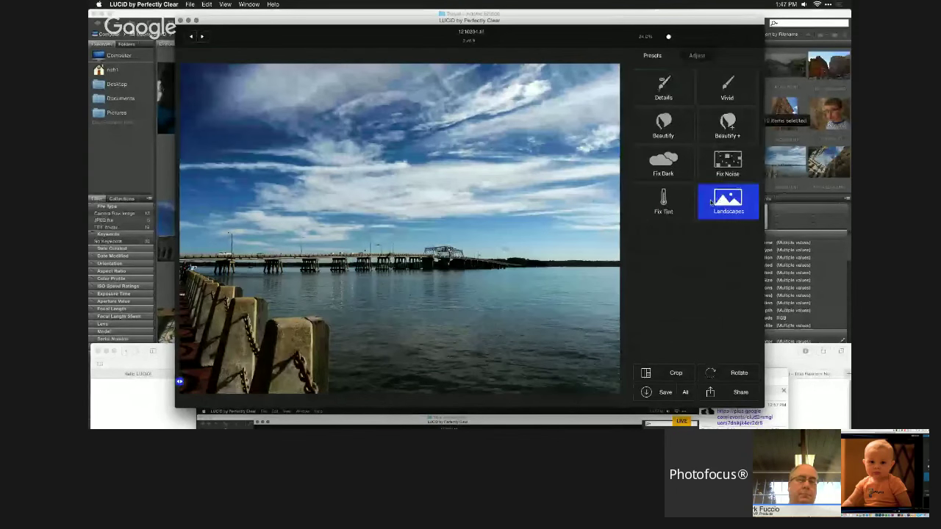
{"action": "left_click_drag", "start_coordinate": [291, 68], "coordinate": [291, 69]}
{"action": "left_click", "coordinate": [203, 37]}
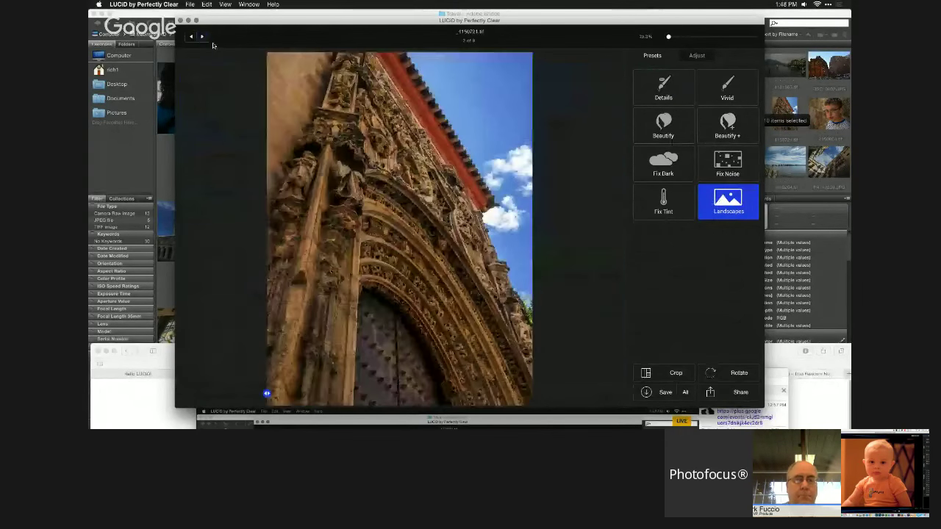
Copy the Landscapes settings, paste them to all photos, and switch to Dual Image View.
{"action": "left_click", "coordinate": [207, 4]}
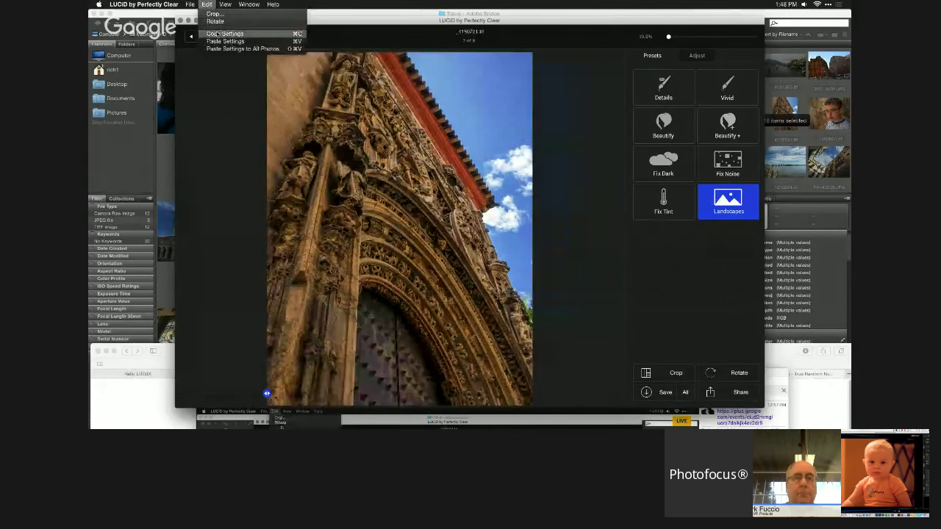
{"action": "left_click", "coordinate": [218, 34]}
{"action": "left_click", "coordinate": [207, 4]}
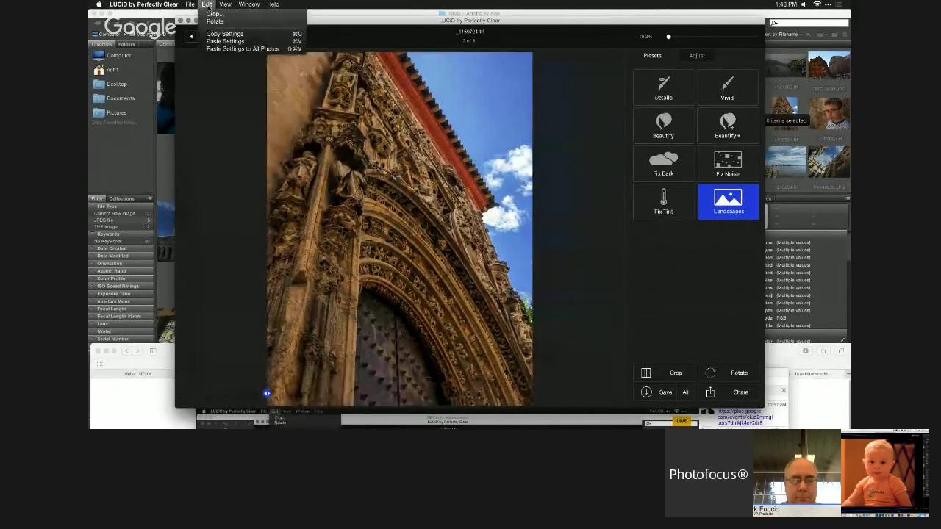
{"action": "left_click", "coordinate": [214, 48]}
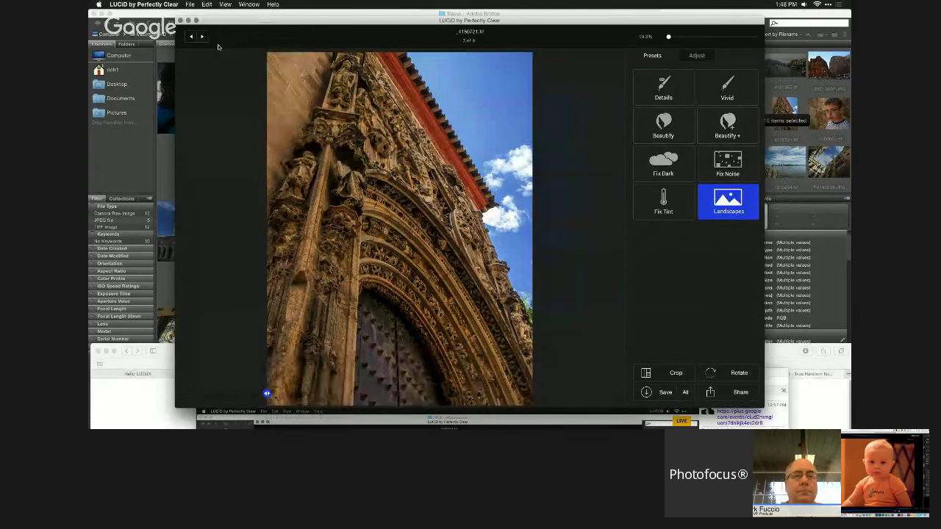
{"action": "left_click", "coordinate": [227, 4]}
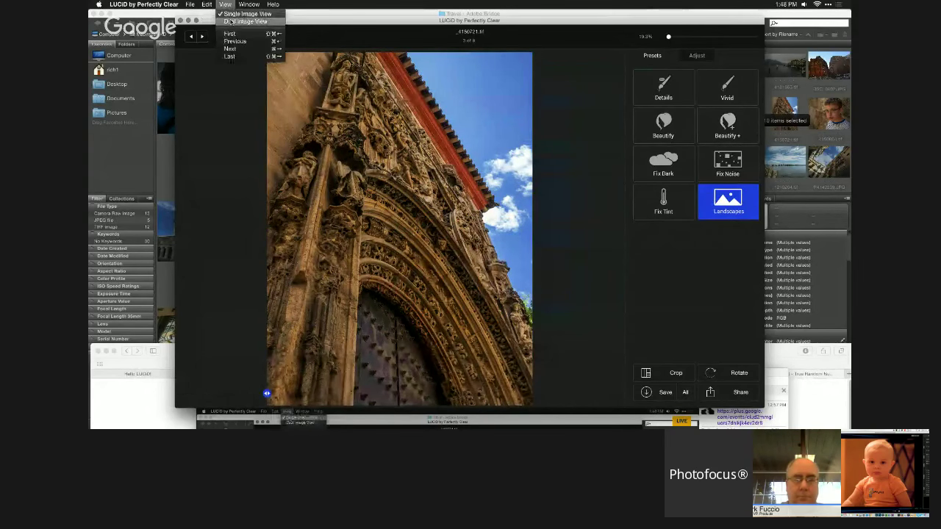
{"action": "left_click", "coordinate": [231, 22]}
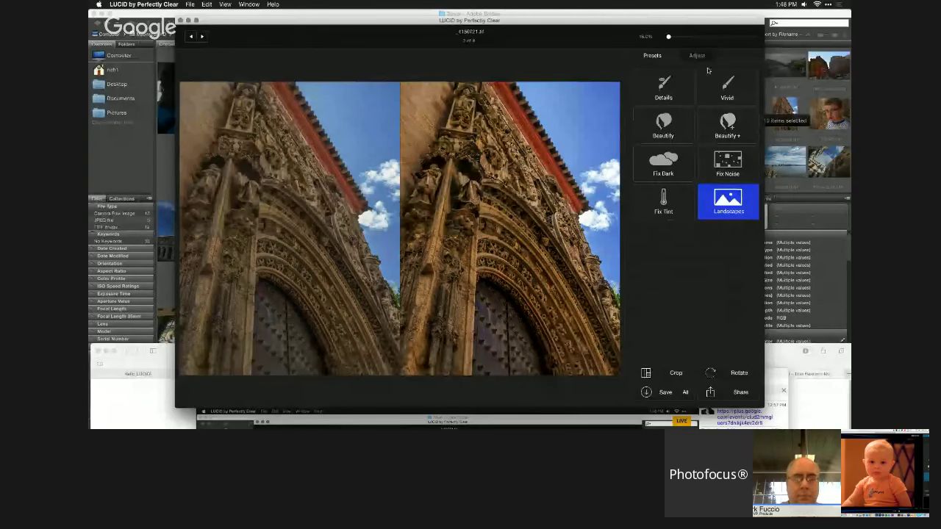
Raise the doorway photo's Exposure to 122 with Vibrancy toggled off and on, then advance to the next photo.
{"action": "left_click", "coordinate": [698, 56]}
{"action": "left_click_drag", "start_coordinate": [719, 80], "coordinate": [730, 80]}
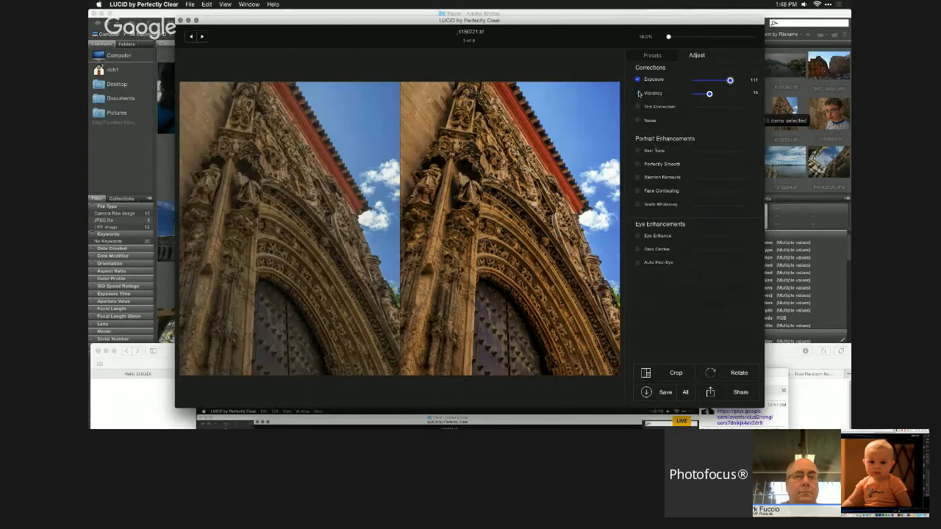
{"action": "left_click", "coordinate": [638, 93]}
{"action": "left_click_drag", "start_coordinate": [729, 81], "coordinate": [728, 80]}
{"action": "left_click", "coordinate": [638, 93]}
{"action": "left_click_drag", "start_coordinate": [729, 82], "coordinate": [720, 94]}
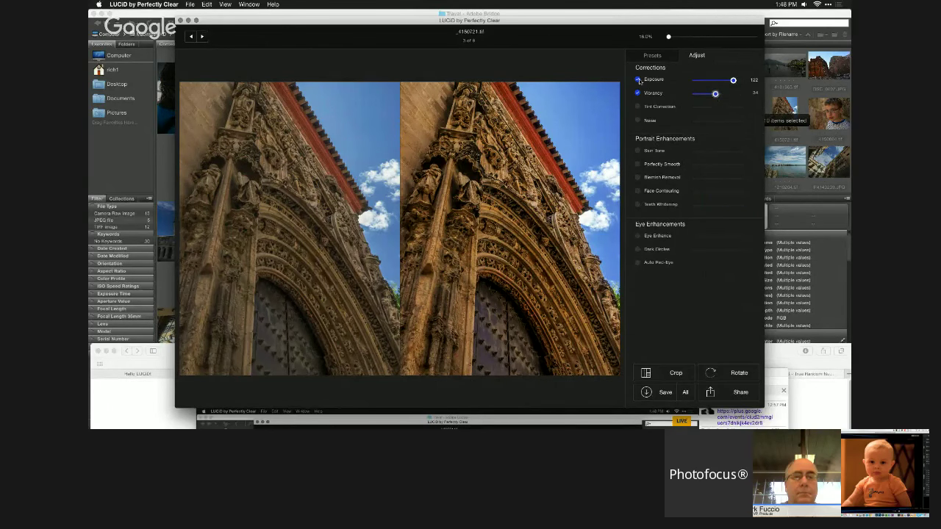
{"action": "left_click", "coordinate": [202, 37]}
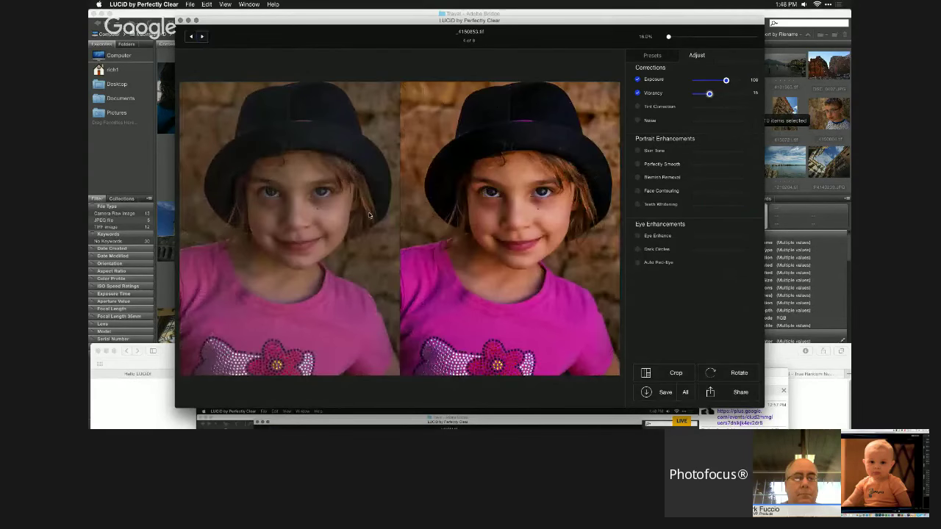
Apply the Beautify preset, then turn off Teeth Whitening, Blemish Removal, Perfectly Smooth and Skin Tone.
{"action": "left_click", "coordinate": [652, 56]}
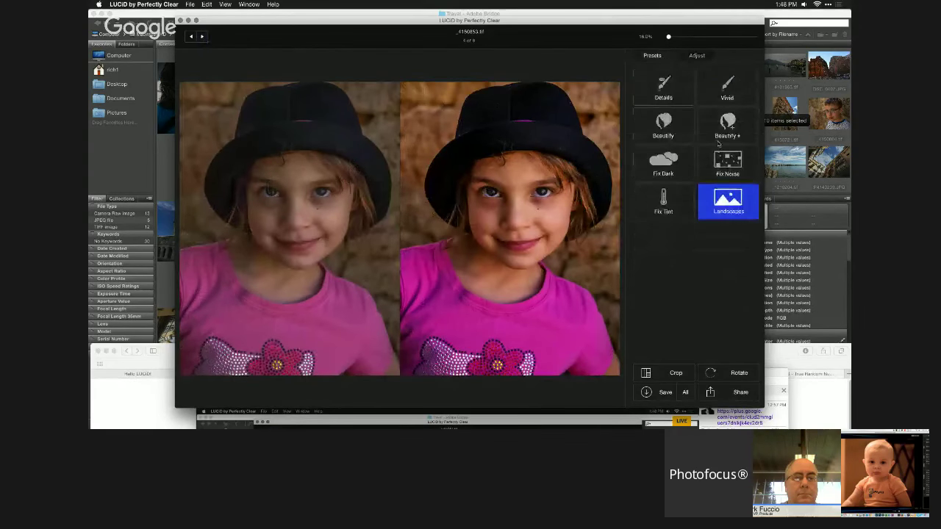
{"action": "left_click", "coordinate": [671, 132]}
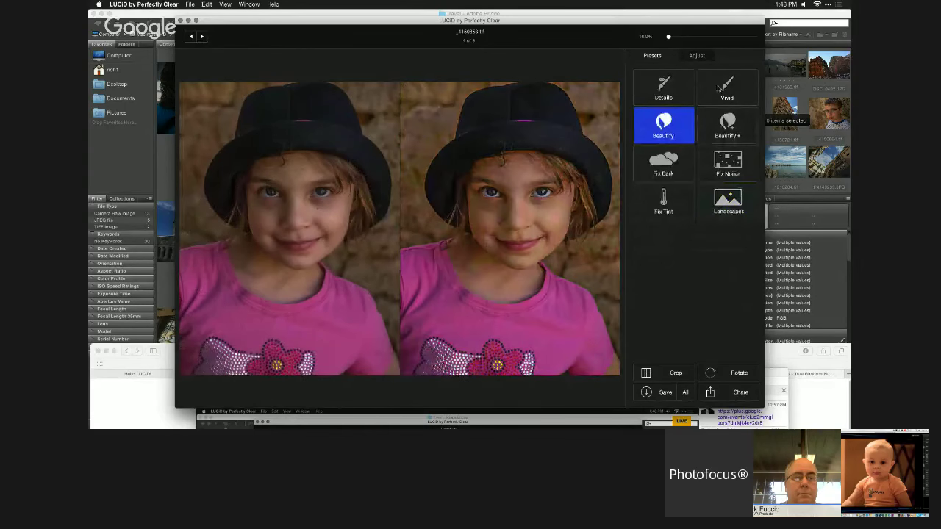
{"action": "left_click", "coordinate": [698, 56]}
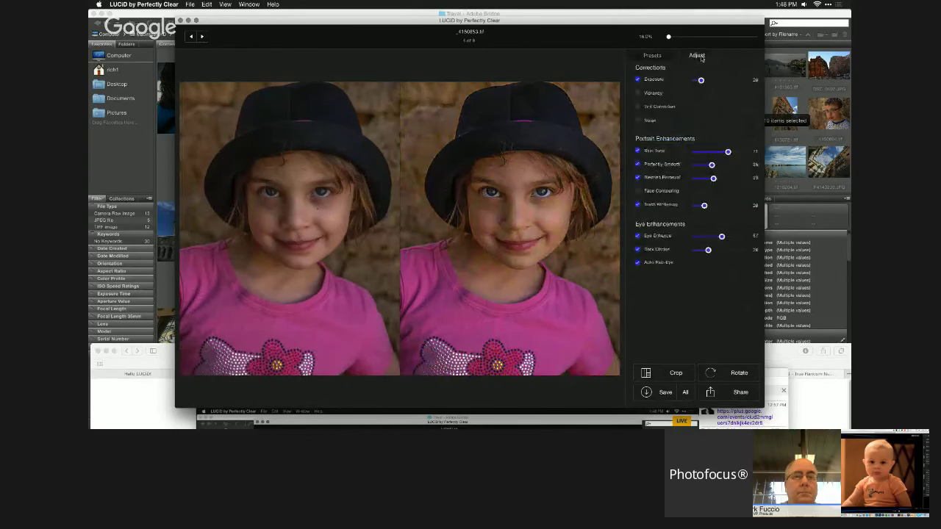
{"action": "left_click", "coordinate": [637, 205]}
{"action": "left_click", "coordinate": [638, 178]}
{"action": "left_click", "coordinate": [637, 164]}
{"action": "left_click", "coordinate": [637, 150]}
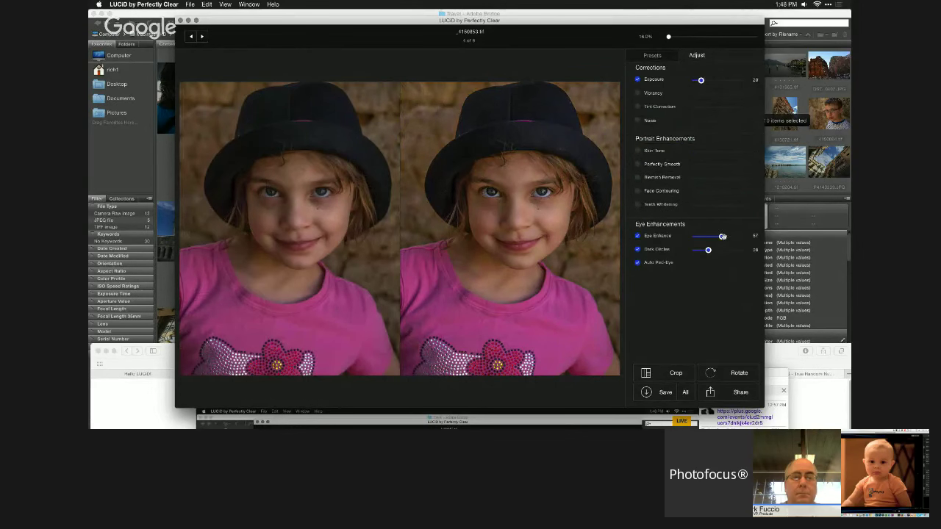
Strengthen Eye Enhance, raise Dark Circles to 63, turn off Exposure, and switch to Single Image View.
{"action": "left_click_drag", "start_coordinate": [723, 236], "coordinate": [731, 236]}
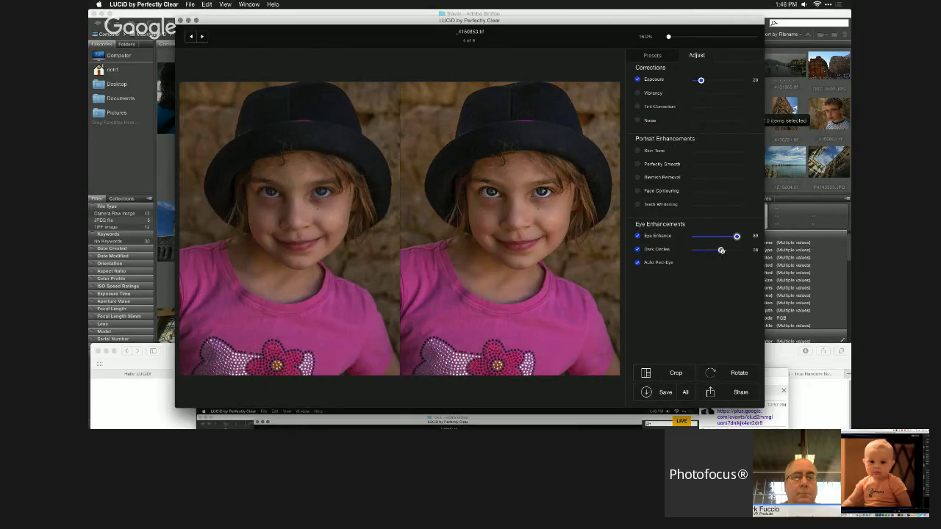
{"action": "left_click_drag", "start_coordinate": [721, 251], "coordinate": [725, 250]}
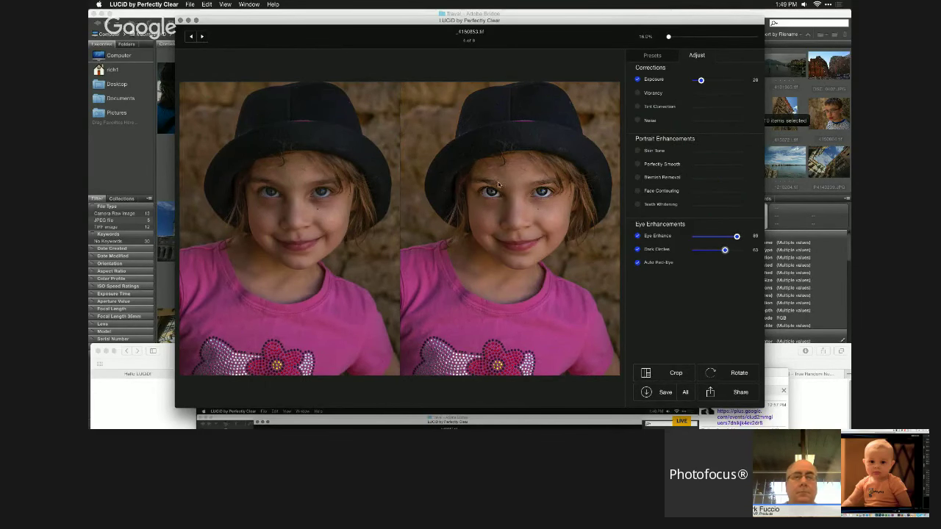
{"action": "left_click", "coordinate": [231, 4]}
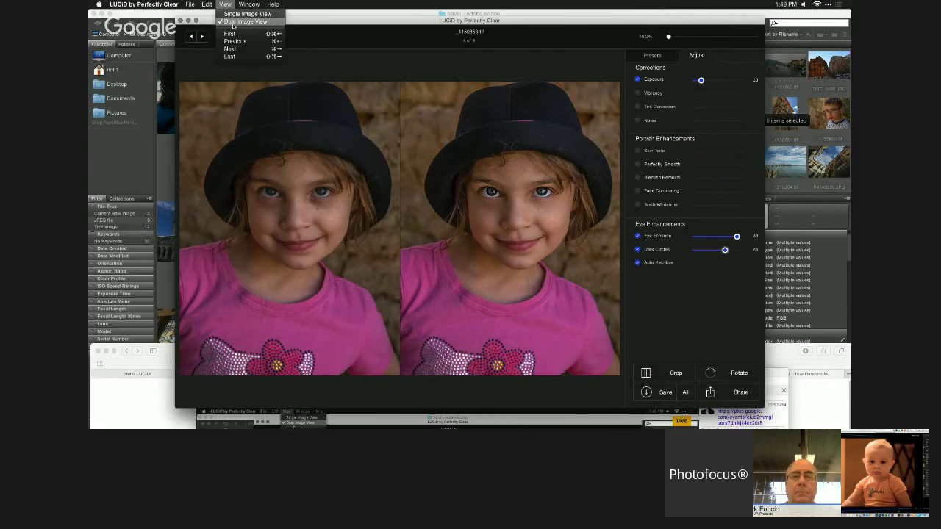
{"action": "left_click", "coordinate": [243, 28]}
{"action": "left_click", "coordinate": [637, 79]}
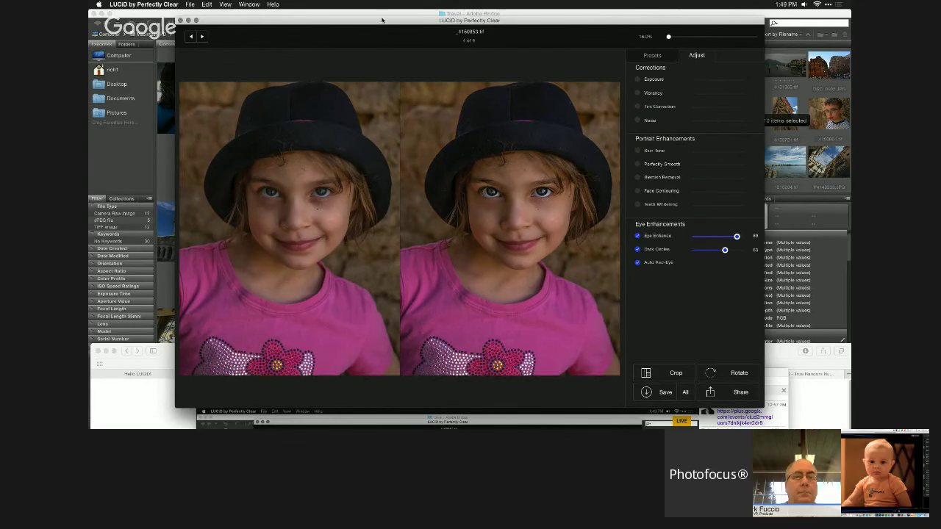
{"action": "left_click", "coordinate": [225, 4]}
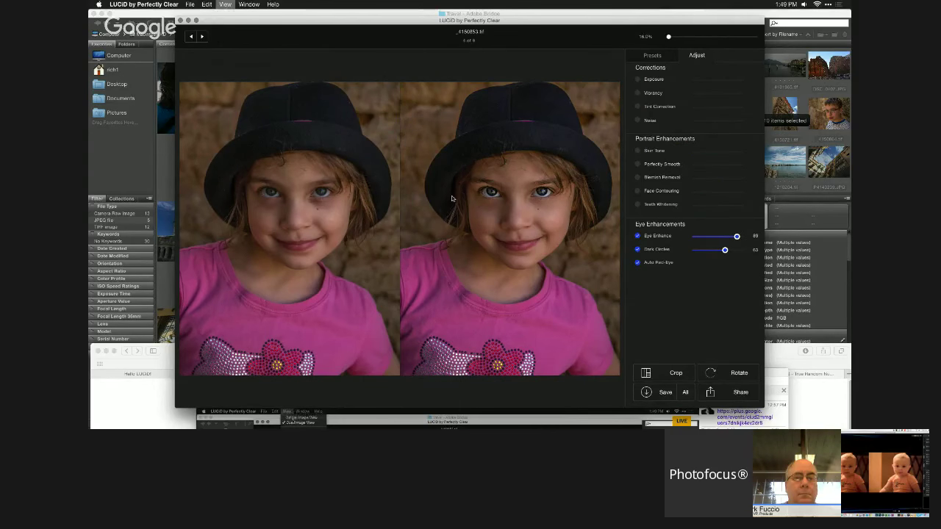
{"action": "key", "text": "Return"}
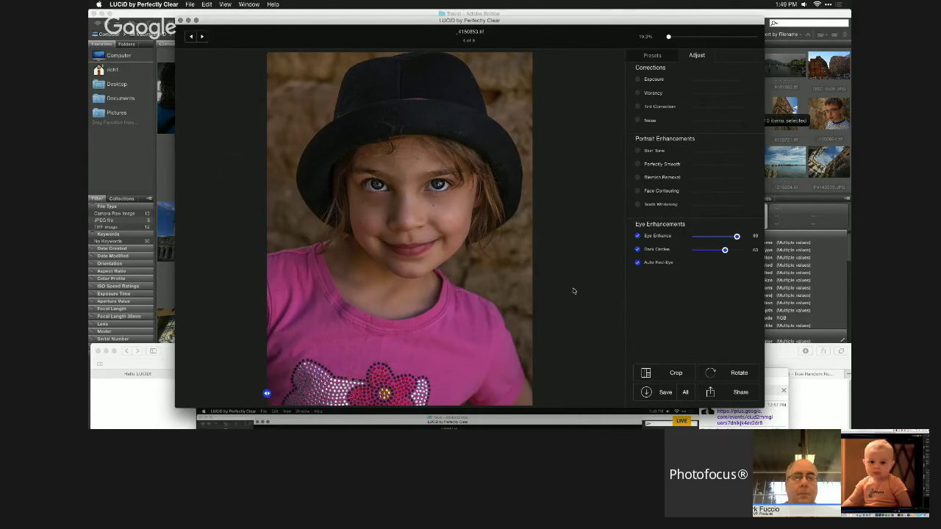
Turn on Eye Enhance and Dark Circles for the boy's portrait, then move to the next photo.
{"action": "left_click", "coordinate": [202, 37]}
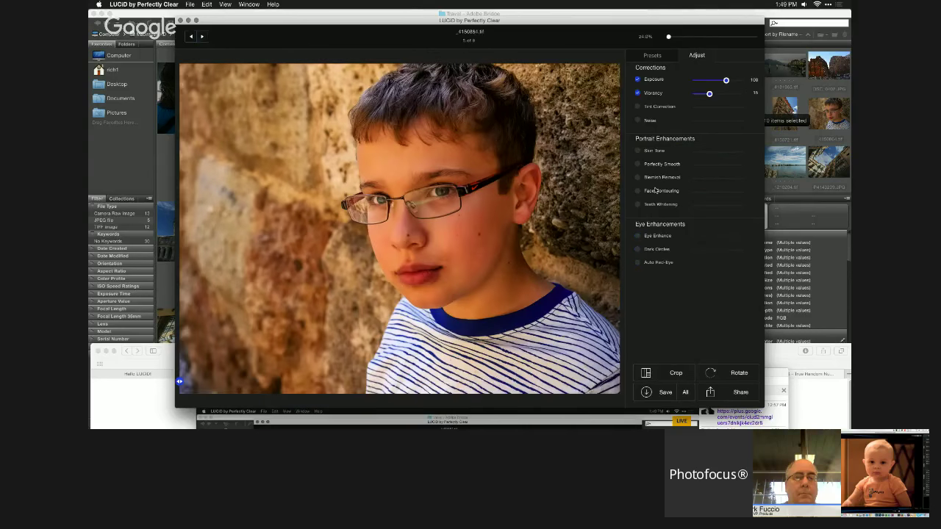
{"action": "left_click", "coordinate": [637, 249]}
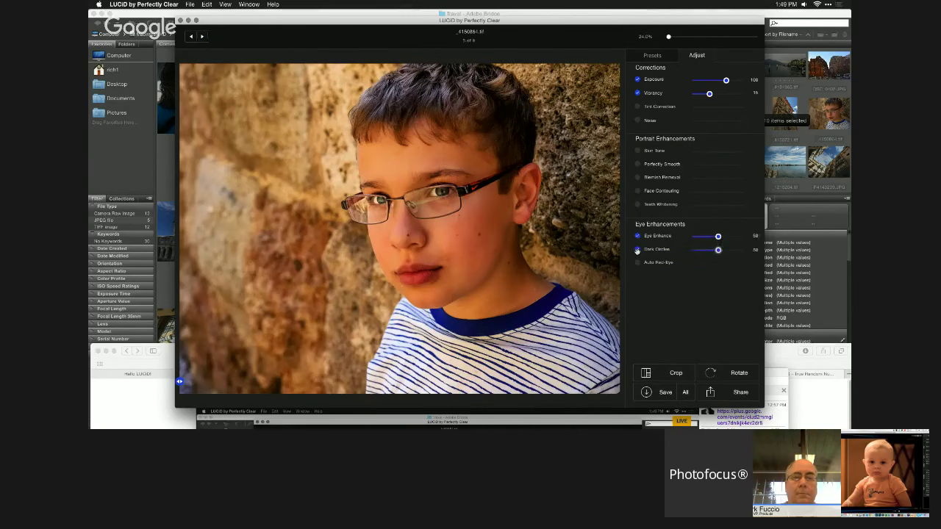
{"action": "left_click", "coordinate": [203, 38]}
Lower the Exposure on the Milan cathedral photo to darken it.
{"action": "left_click", "coordinate": [204, 38]}
{"action": "left_click", "coordinate": [652, 55]}
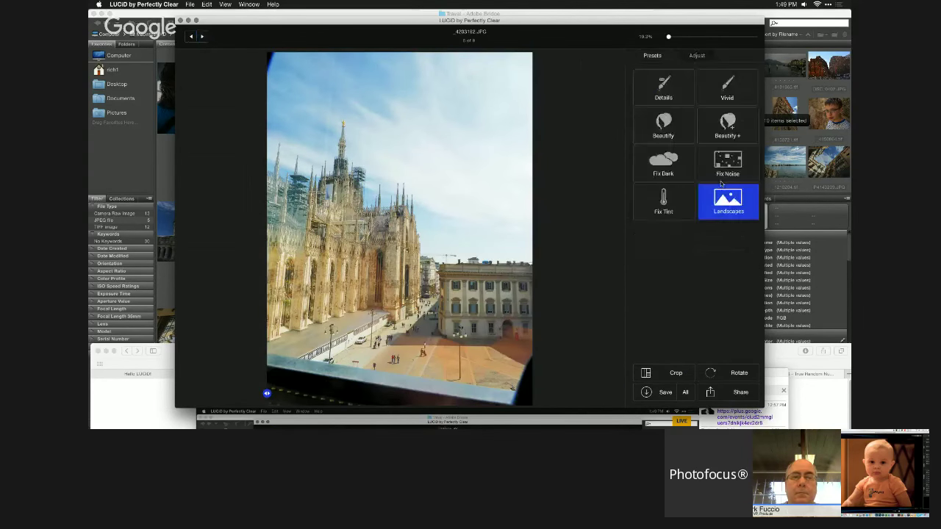
{"action": "left_click", "coordinate": [697, 55]}
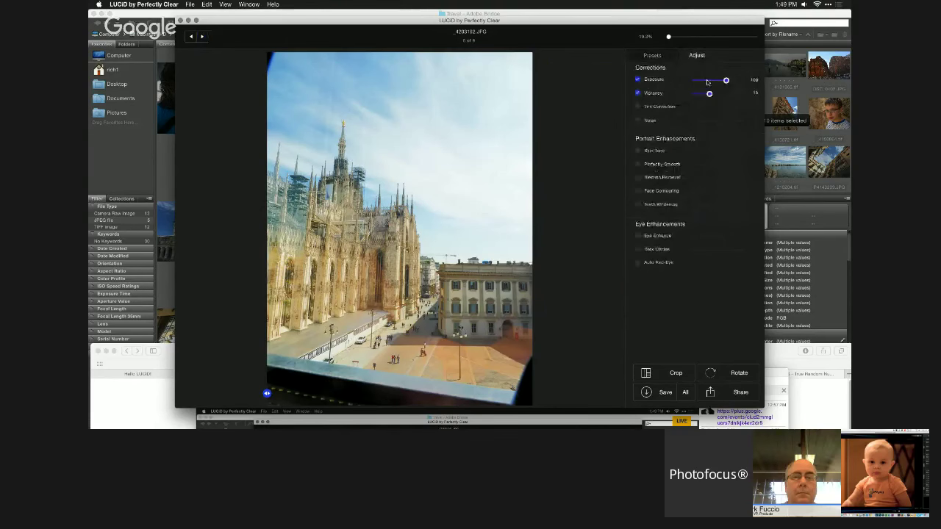
{"action": "left_click_drag", "start_coordinate": [710, 80], "coordinate": [695, 81]}
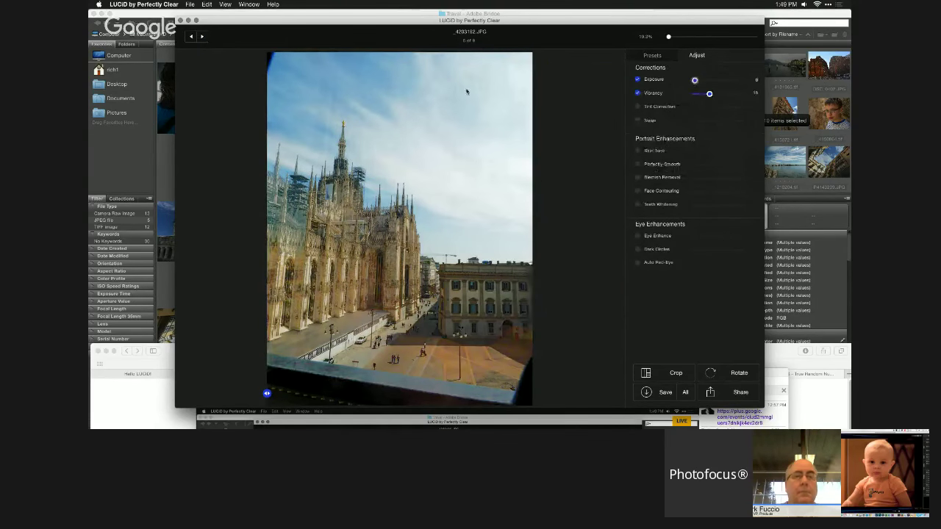
Advance past the Zion canyon photo to the building facades photo, then bring up the app switcher.
{"action": "left_click", "coordinate": [204, 38]}
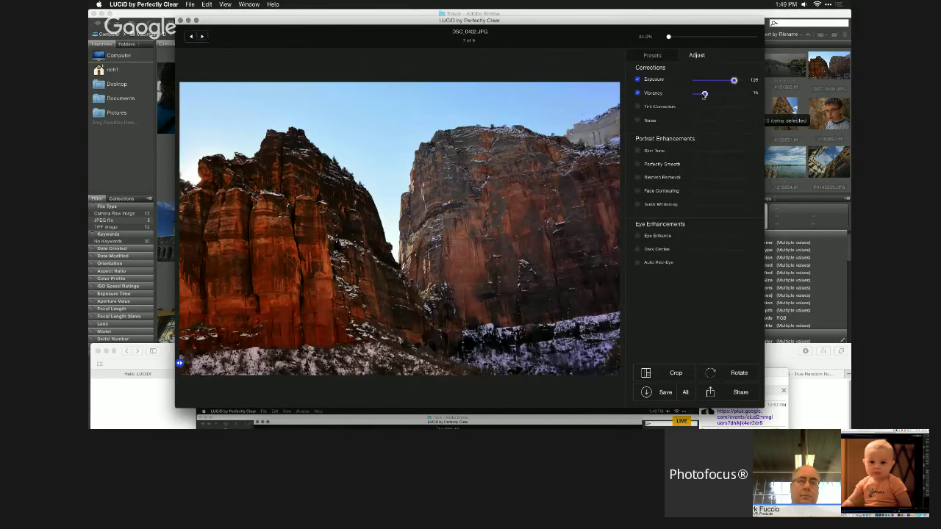
{"action": "left_click", "coordinate": [205, 38]}
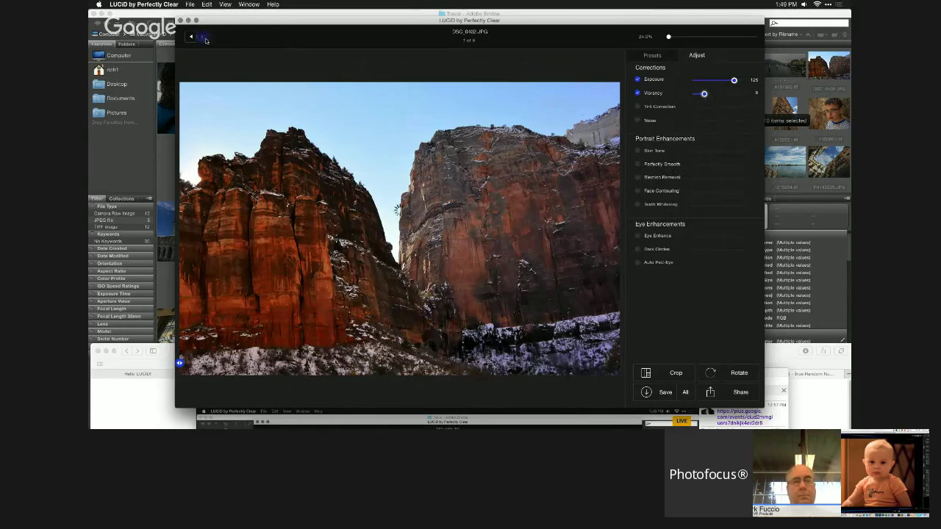
{"action": "left_click", "coordinate": [203, 37]}
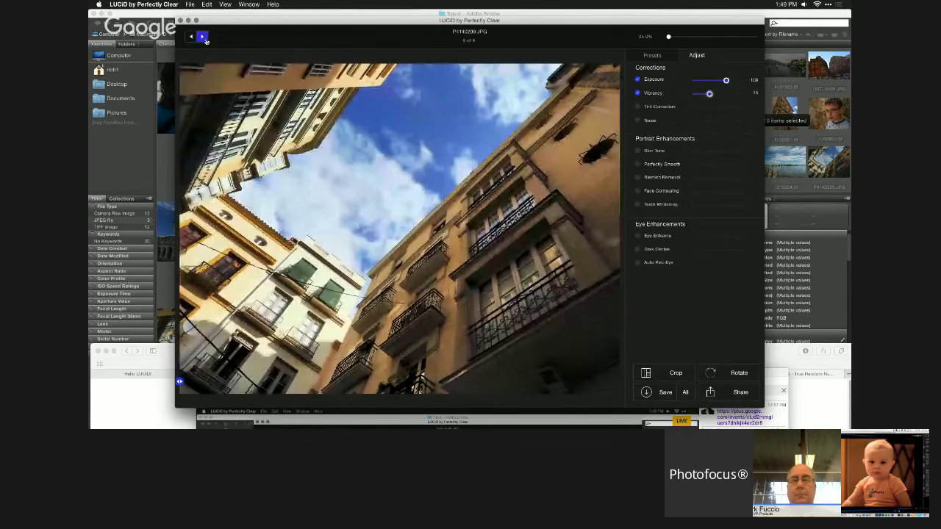
{"action": "key", "text": "super+Tab"}
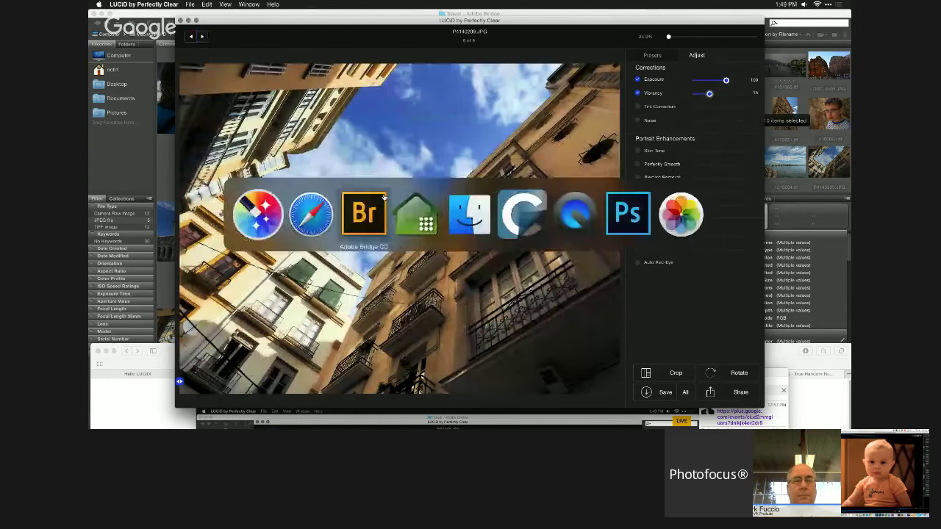
Switch to QuickTime Player and move the mirrored iPhone window left to show the waterfall photo in LUCiD.
{"action": "left_click", "coordinate": [576, 215]}
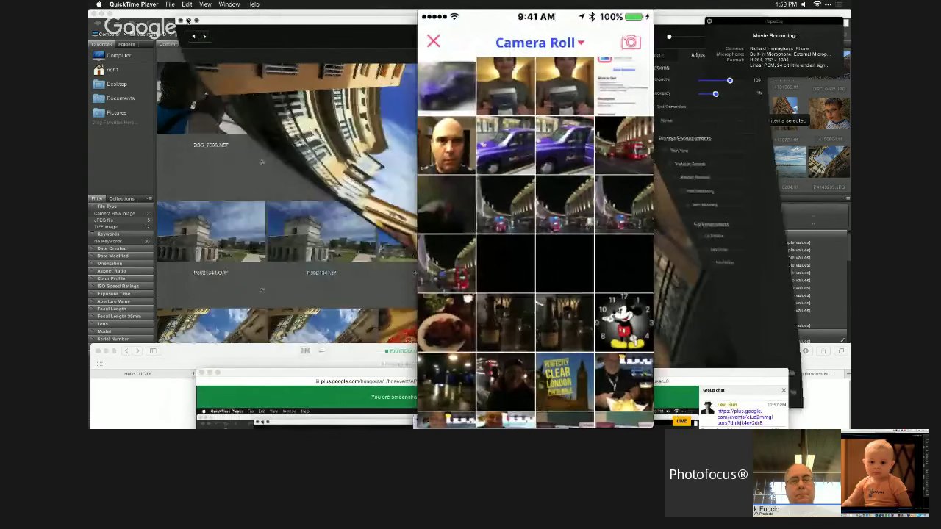
{"action": "mouse_move", "coordinate": [548, 27]}
{"action": "left_click_drag", "start_coordinate": [613, 203], "coordinate": [505, 203]}
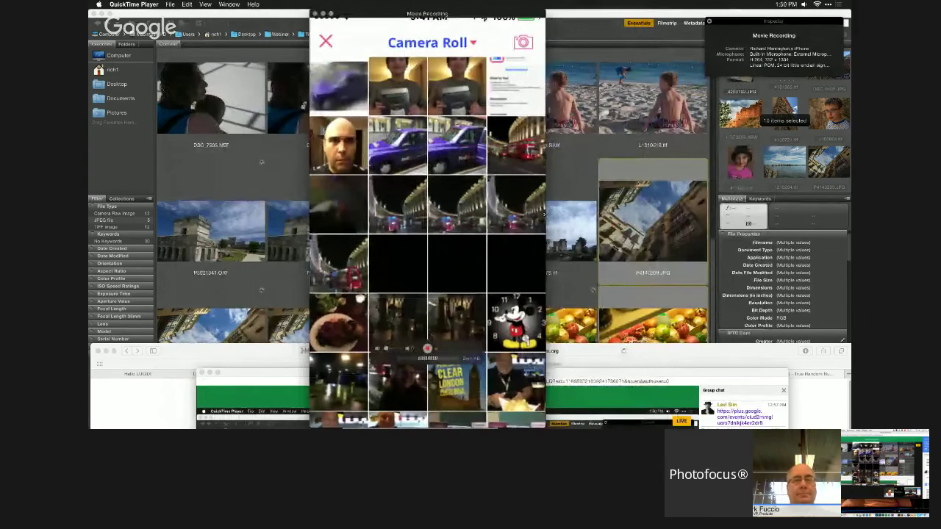
{"action": "mouse_move", "coordinate": [515, 221]}
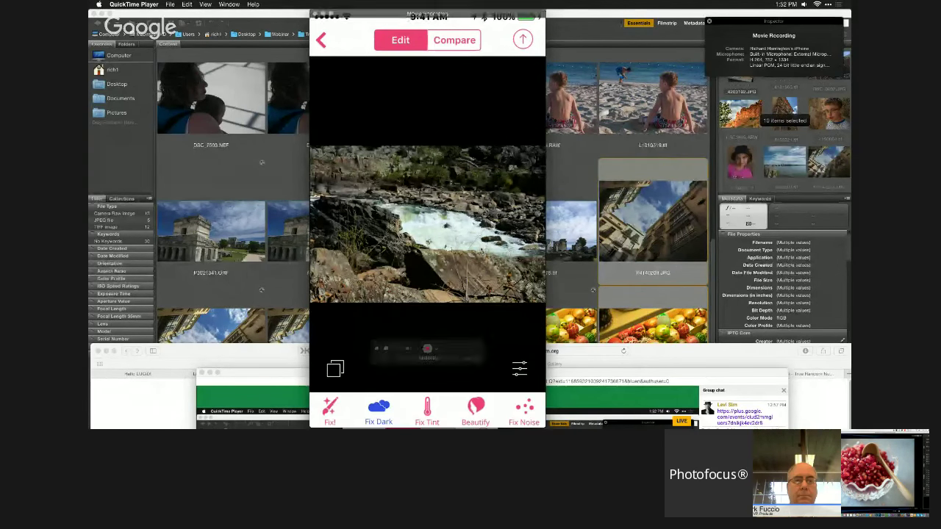
Select only DSC_7503.tif in Bridge and open it in LUCiD's editor.
{"action": "left_click", "coordinate": [280, 187]}
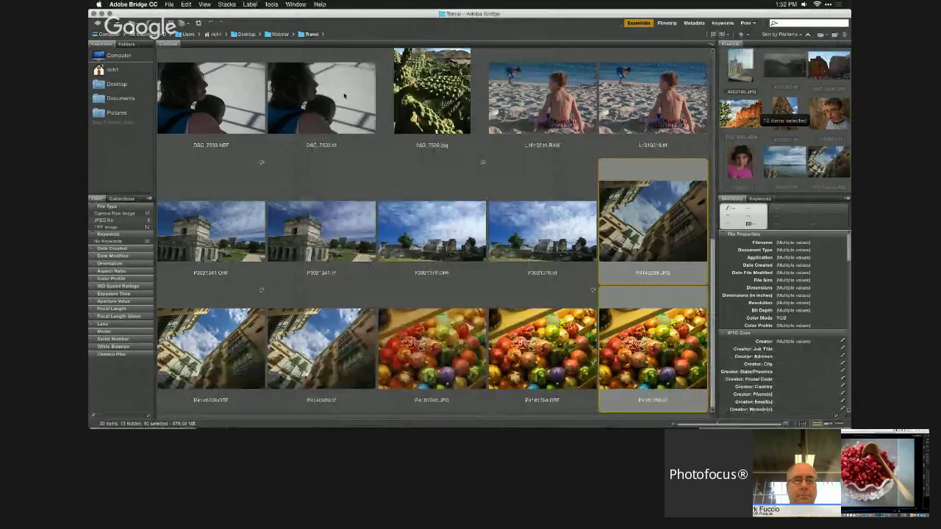
{"action": "left_click", "coordinate": [350, 115]}
{"action": "mouse_move", "coordinate": [494, 426]}
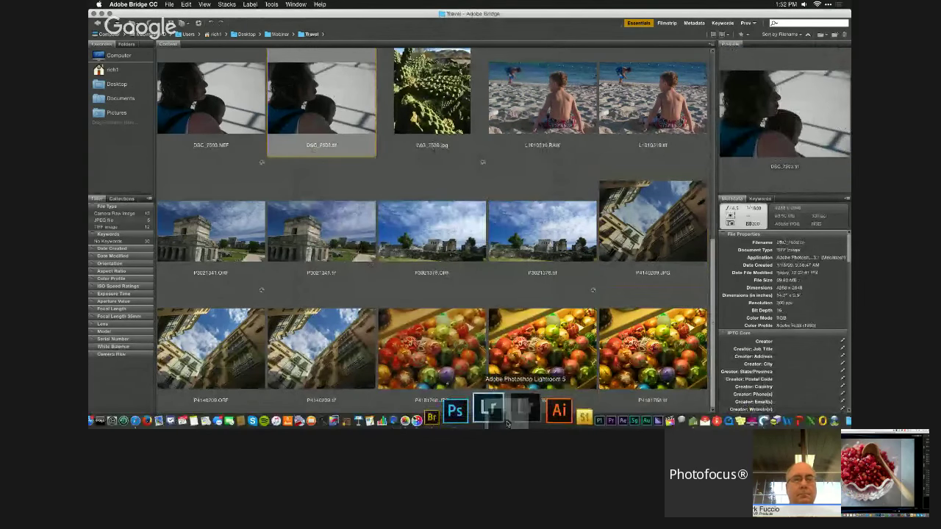
{"action": "left_click", "coordinate": [467, 416]}
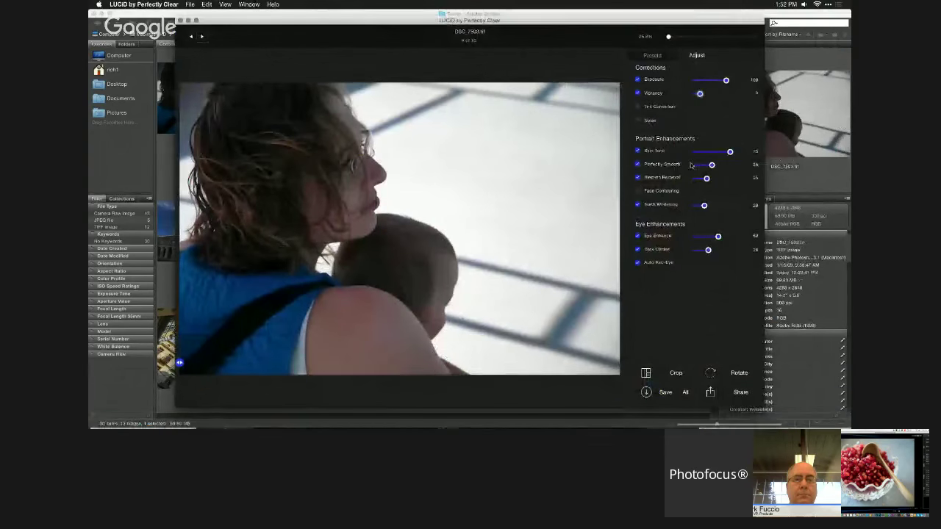
{"action": "left_click", "coordinate": [652, 55]}
Toggle the preview repeatedly to compare the Details-enhanced photo with the original.
{"action": "left_click", "coordinate": [441, 205]}
{"action": "left_click", "coordinate": [441, 205]}
{"action": "left_click", "coordinate": [441, 205]}
{"action": "left_click", "coordinate": [441, 205]}
Raise the woman-and-baby photo's Exposure to 117, comparing against the original, then switch to Safari.
{"action": "left_click", "coordinate": [441, 205]}
{"action": "left_click", "coordinate": [441, 204]}
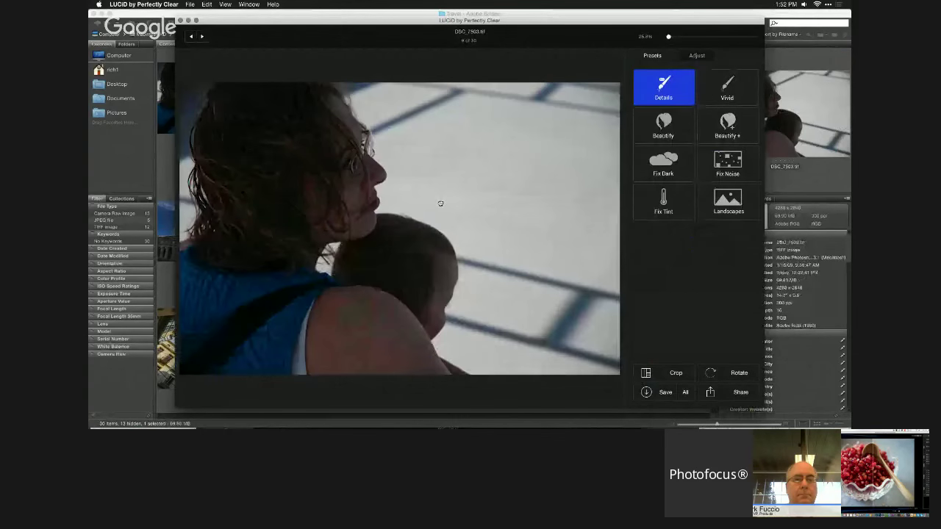
{"action": "left_click", "coordinate": [440, 204]}
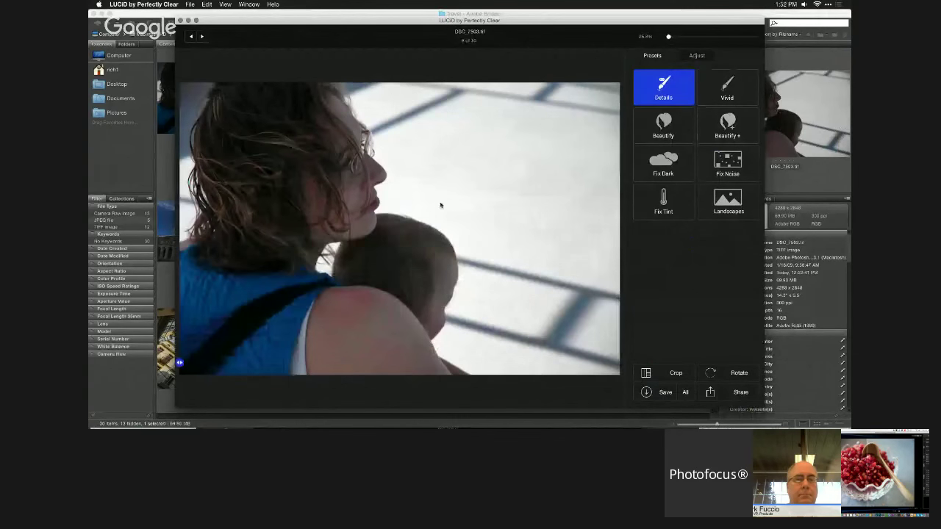
{"action": "left_click", "coordinate": [703, 56]}
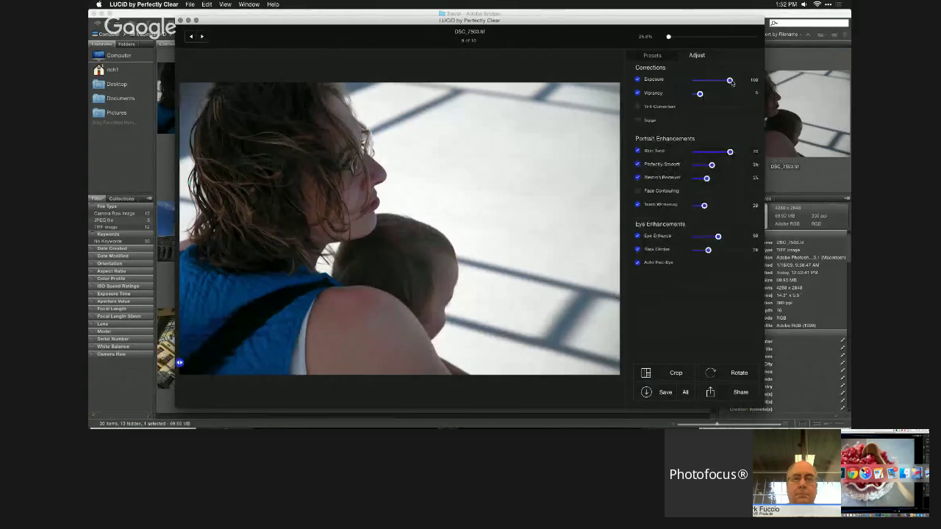
{"action": "left_click_drag", "start_coordinate": [730, 81], "coordinate": [732, 81]}
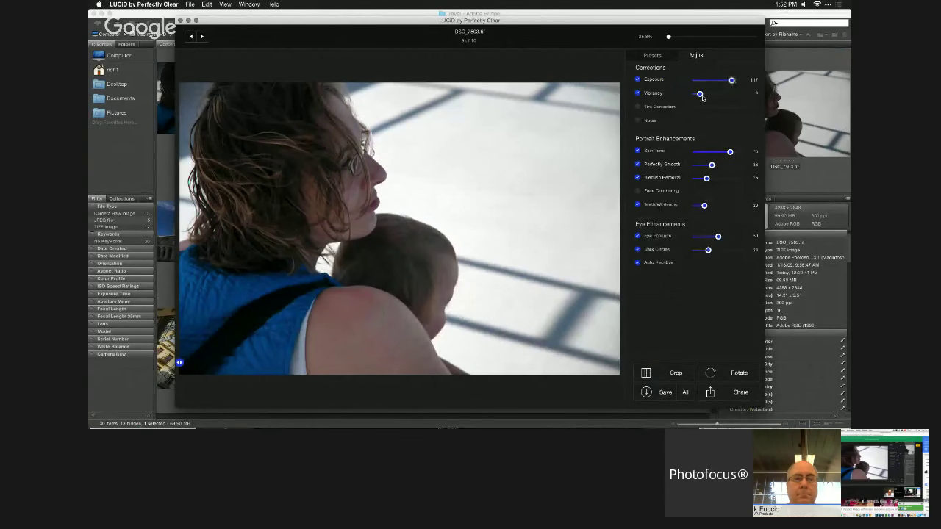
{"action": "left_click", "coordinate": [478, 181]}
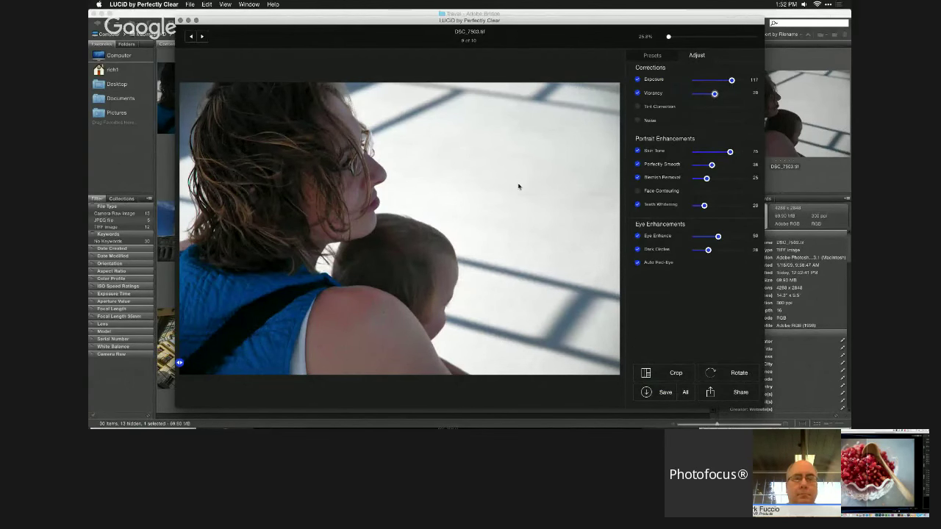
{"action": "key", "text": "super+Tab"}
{"action": "left_click", "coordinate": [405, 223]}
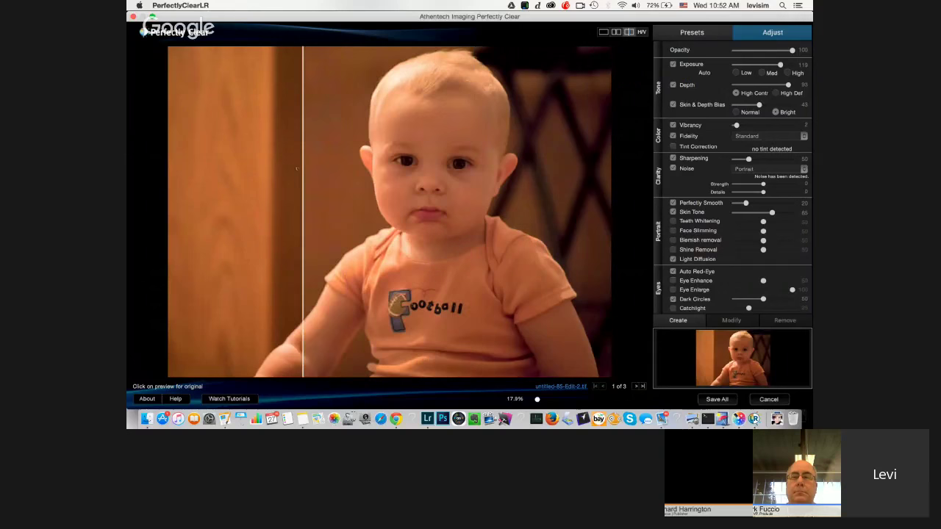
Drag the split divider to reveal more of the corrected baby photo.
{"action": "left_click_drag", "start_coordinate": [296, 168], "coordinate": [326, 144]}
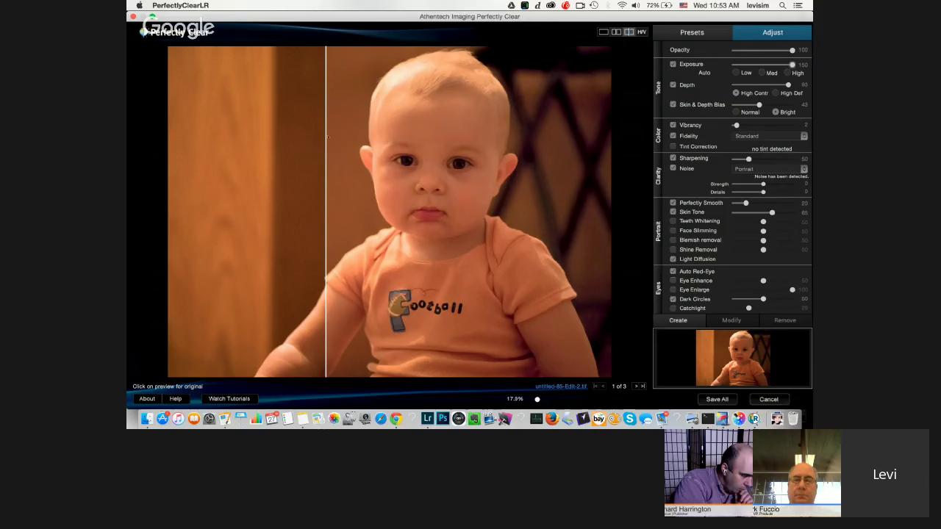
Turn off Skin Tone on the baby photo, compare via the split divider, then advance to image 2 of 3.
{"action": "left_click_drag", "start_coordinate": [325, 139], "coordinate": [359, 127]}
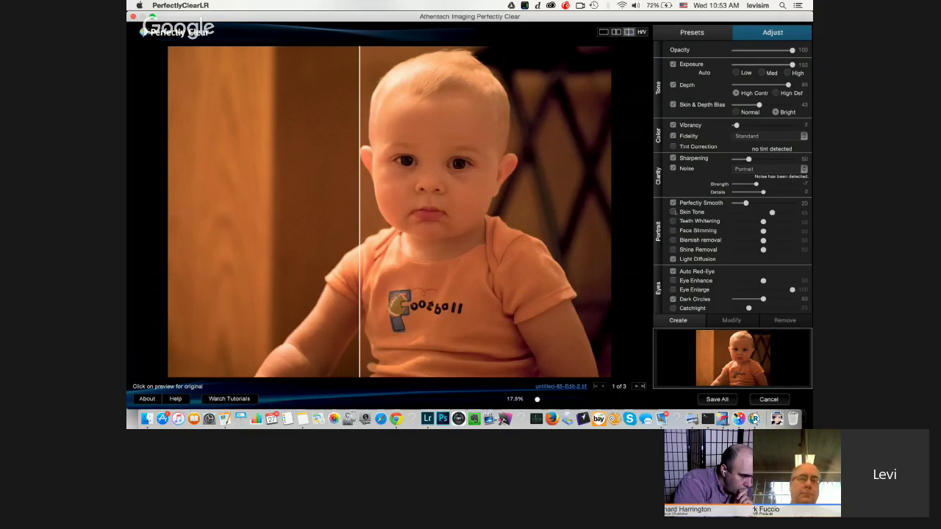
{"action": "left_click", "coordinate": [673, 213]}
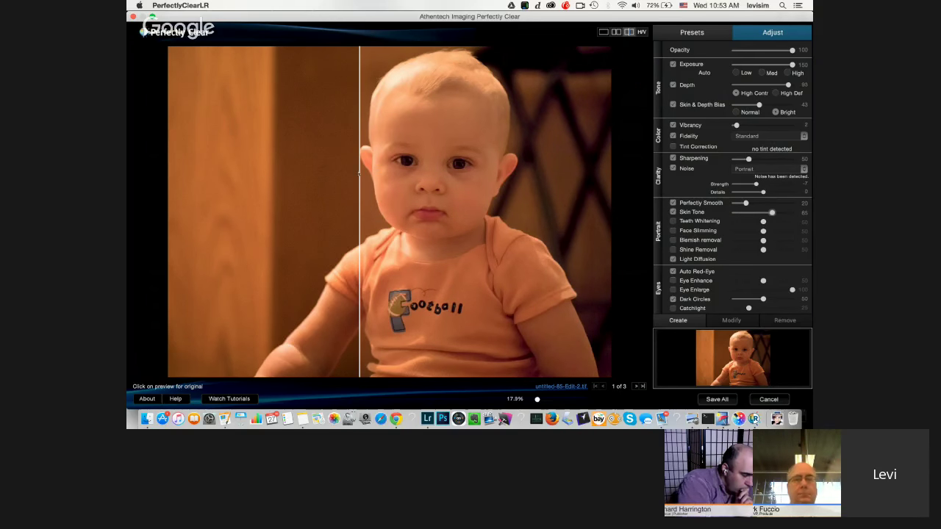
{"action": "mouse_move", "coordinate": [360, 176]}
{"action": "left_mouse_down"}
{"action": "mouse_move", "coordinate": [570, 176]}
{"action": "mouse_move", "coordinate": [361, 177]}
{"action": "left_mouse_up"}
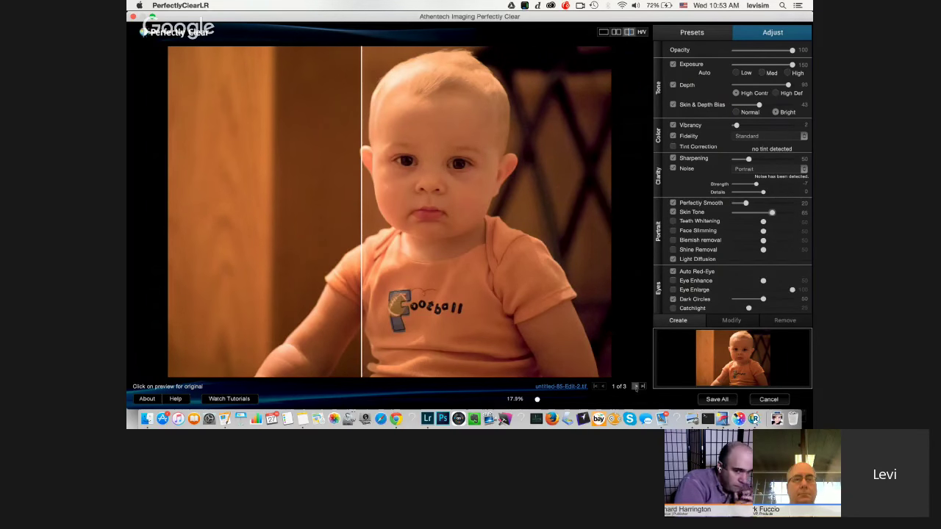
{"action": "left_click", "coordinate": [636, 386]}
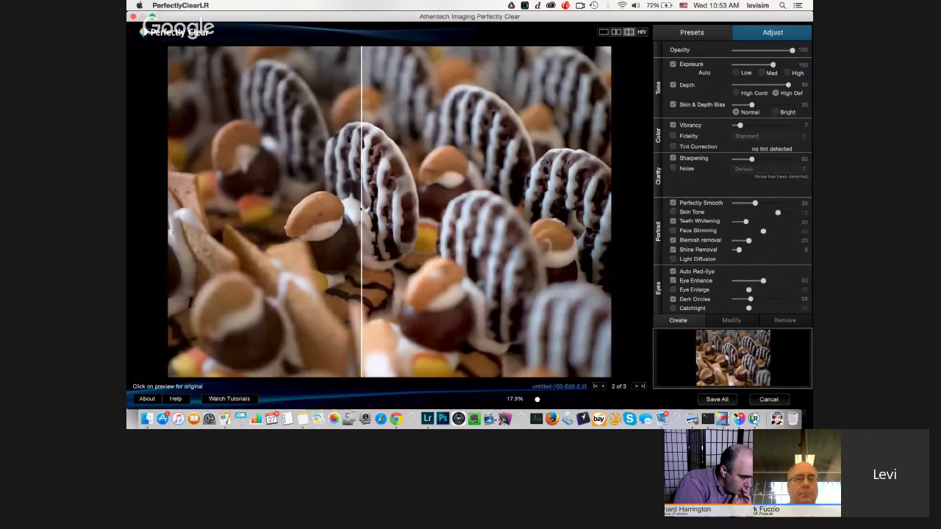
Check the treats photo's Details preset against the original with the split divider, then load image 3 of 3.
{"action": "left_click_drag", "start_coordinate": [360, 206], "coordinate": [288, 208]}
{"action": "left_click", "coordinate": [686, 38]}
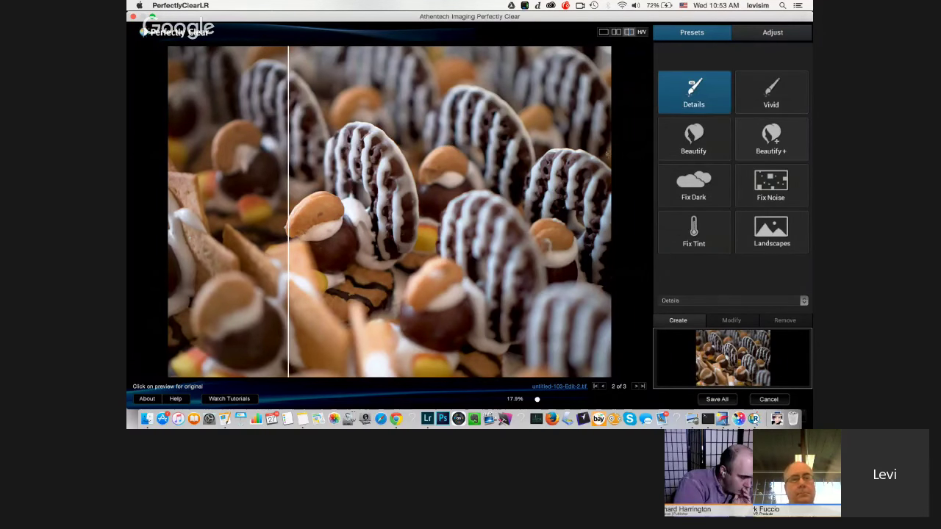
{"action": "left_click_drag", "start_coordinate": [288, 208], "coordinate": [216, 220]}
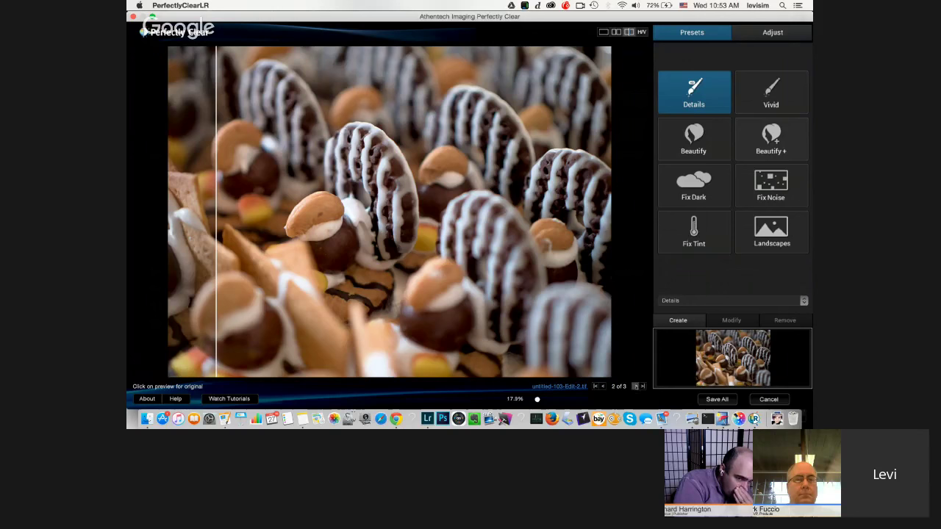
{"action": "left_click", "coordinate": [635, 386]}
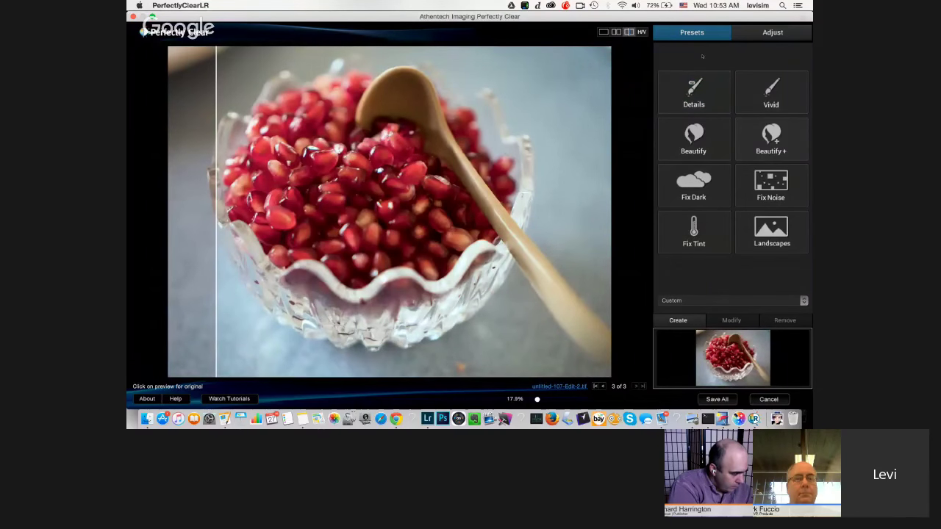
Apply the Details preset to the pomegranate bowl photo and show its adjustment sliders.
{"action": "left_click", "coordinate": [693, 92]}
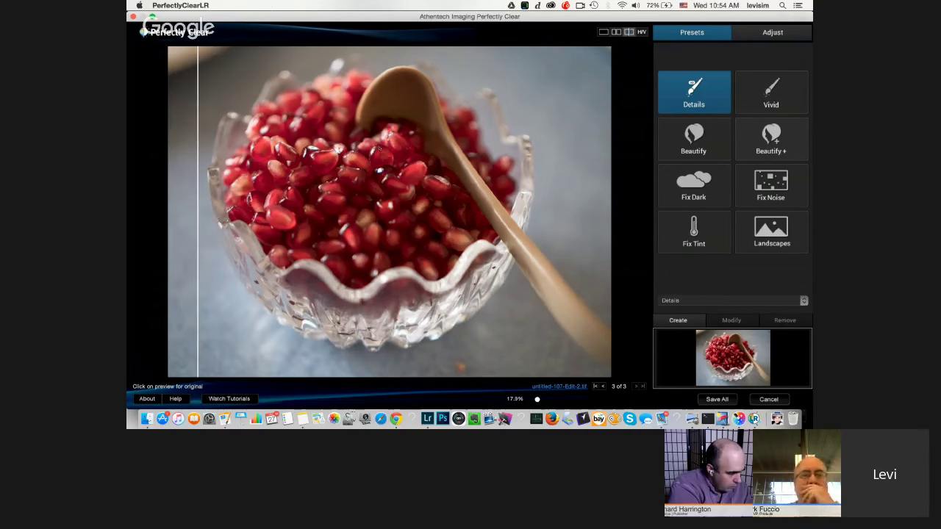
{"action": "left_click", "coordinate": [777, 33]}
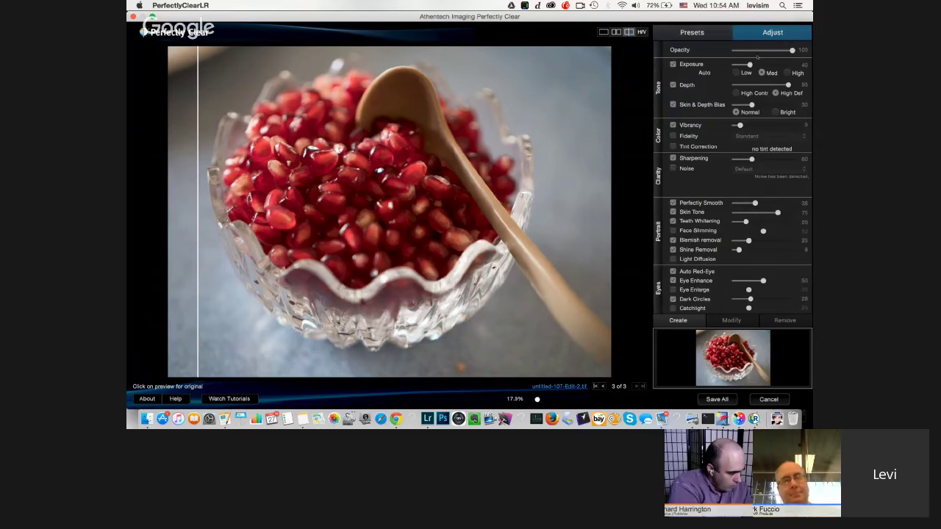
Raise the pomegranate photo's Exposure to 79 and turn on Fidelity colour correction.
{"action": "left_click_drag", "start_coordinate": [749, 65], "coordinate": [763, 64]}
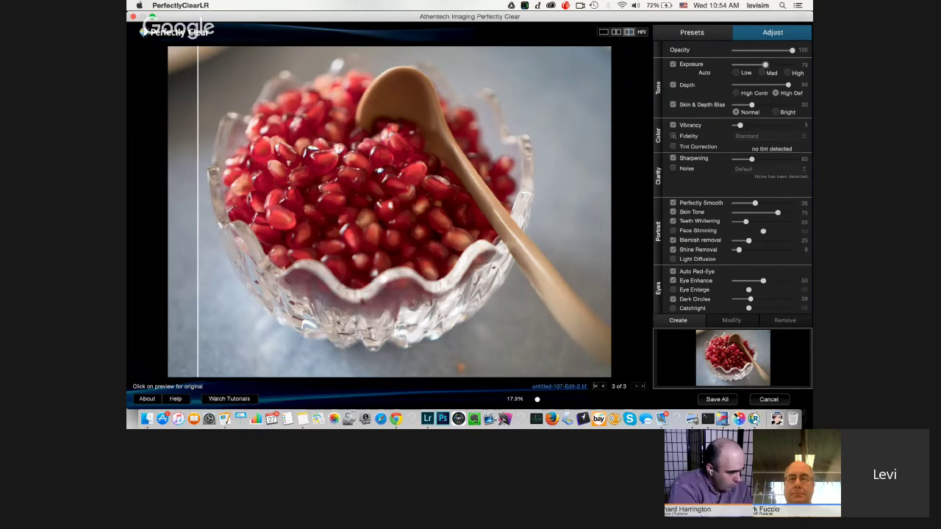
{"action": "left_click", "coordinate": [673, 136]}
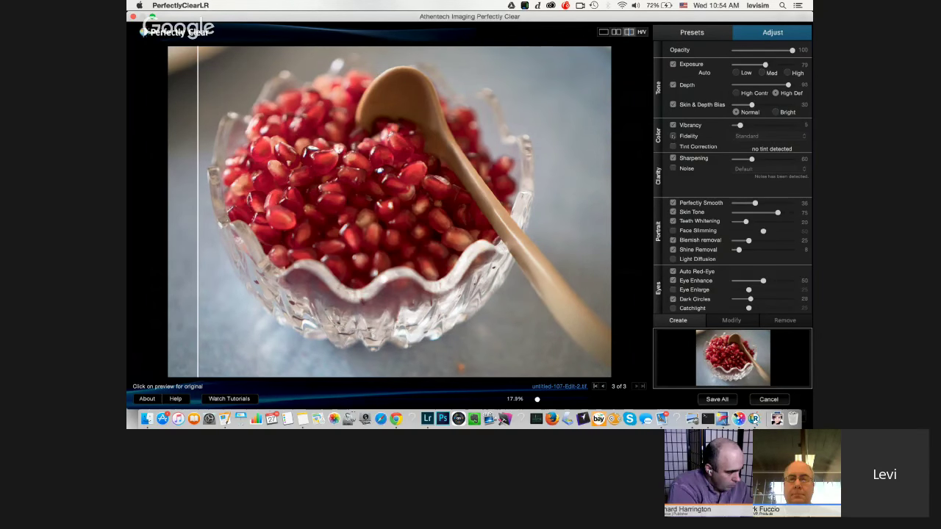
{"action": "left_click", "coordinate": [673, 136]}
{"action": "left_click", "coordinate": [673, 137]}
{"action": "left_click", "coordinate": [673, 136]}
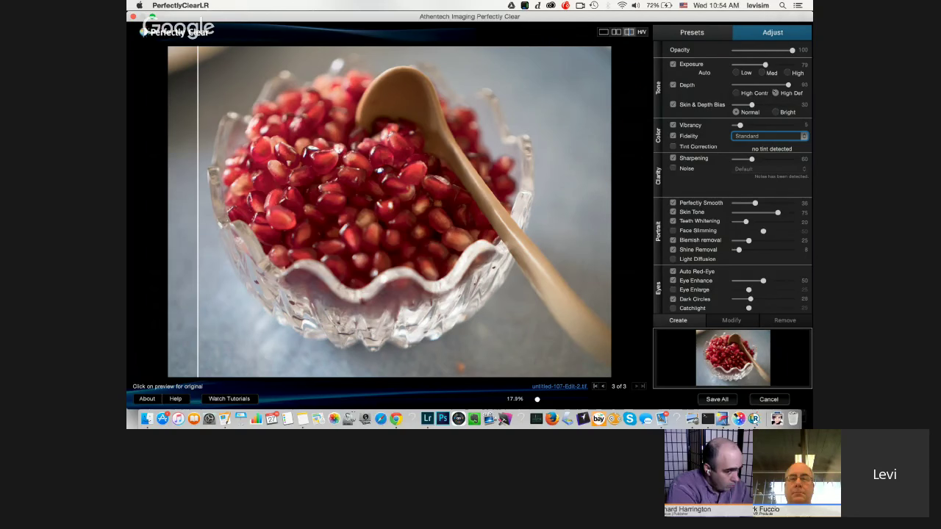
Compare the High Contr and High Def depth modes, settling on High Def.
{"action": "left_click", "coordinate": [769, 93]}
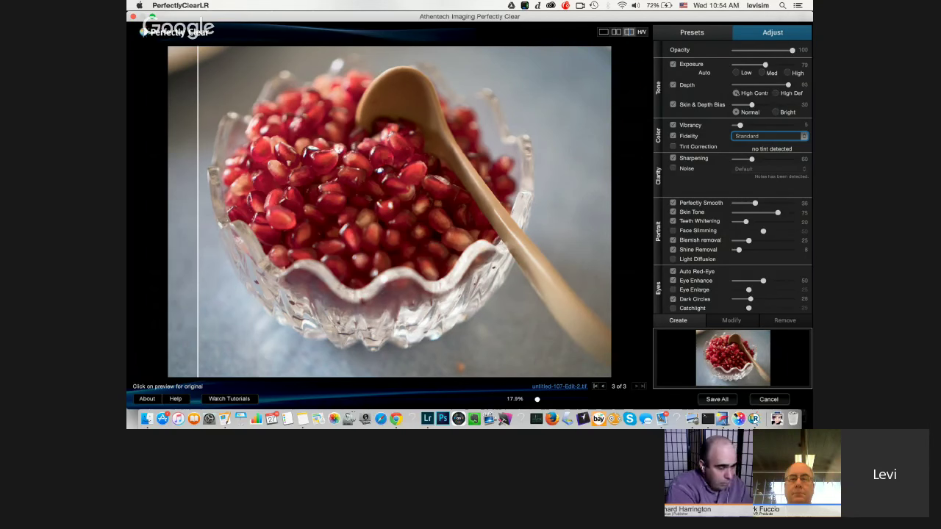
{"action": "left_click", "coordinate": [775, 93]}
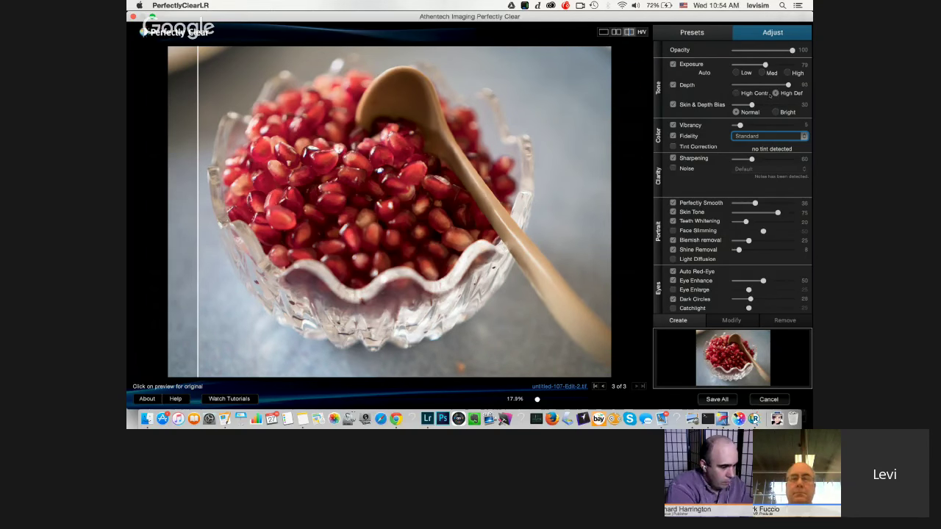
{"action": "left_click", "coordinate": [737, 93]}
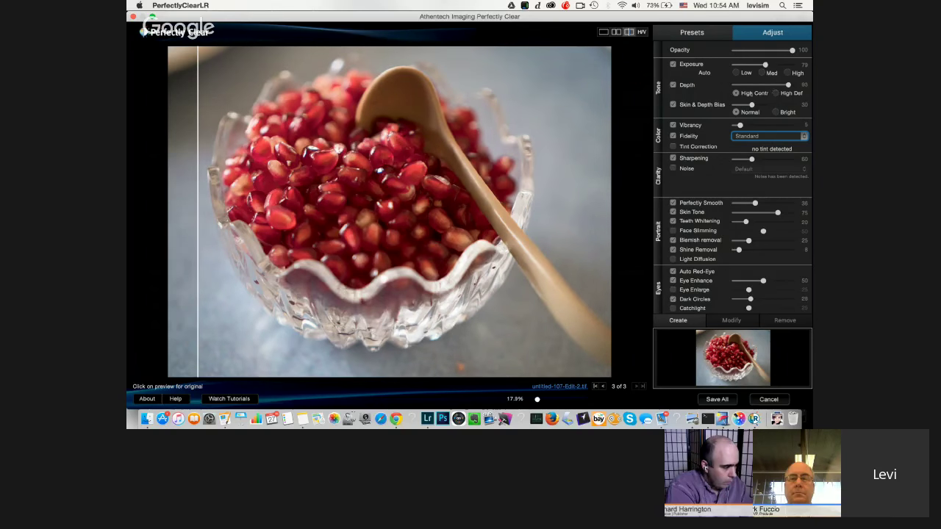
{"action": "left_click", "coordinate": [776, 93]}
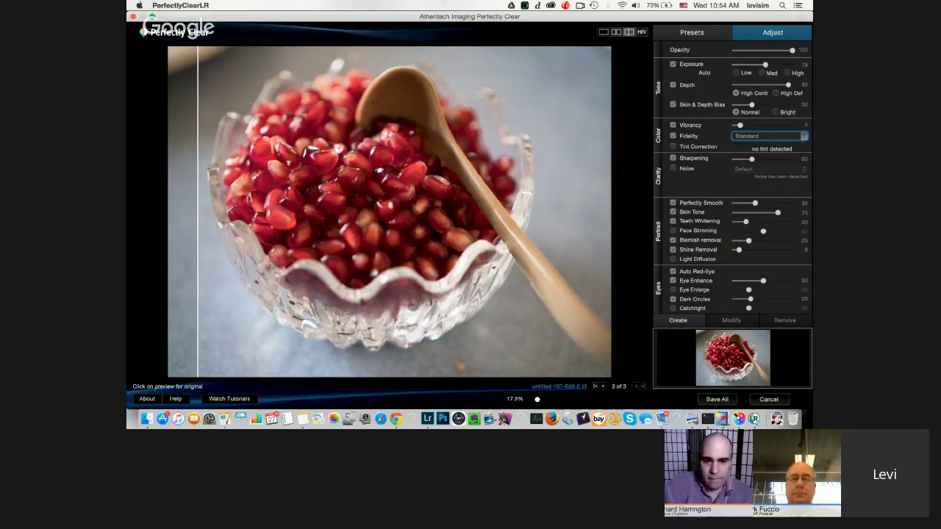
Reveal more of the corrected side, save all three edited photos, and switch to Chrome.
{"action": "mouse_move", "coordinate": [194, 175]}
{"action": "left_mouse_down"}
{"action": "mouse_move", "coordinate": [420, 177]}
{"action": "mouse_move", "coordinate": [207, 177]}
{"action": "left_mouse_up"}
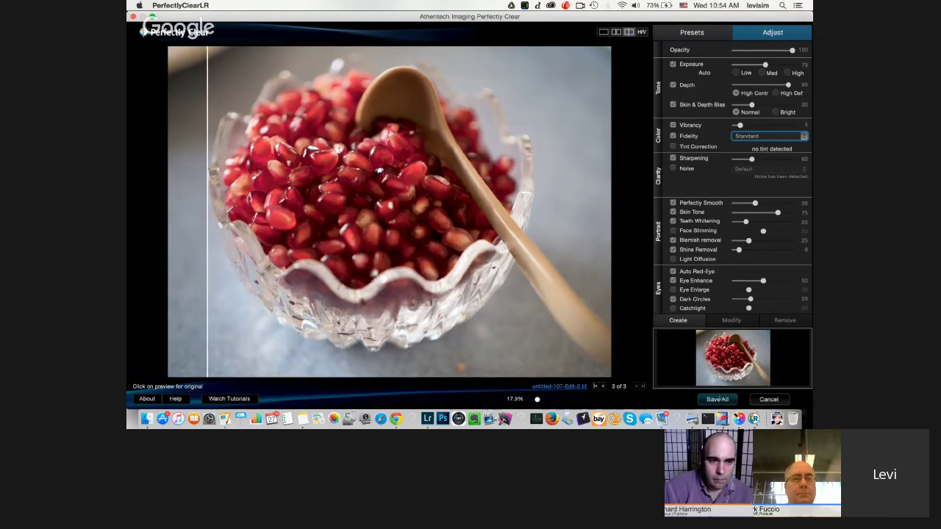
{"action": "left_click", "coordinate": [718, 398]}
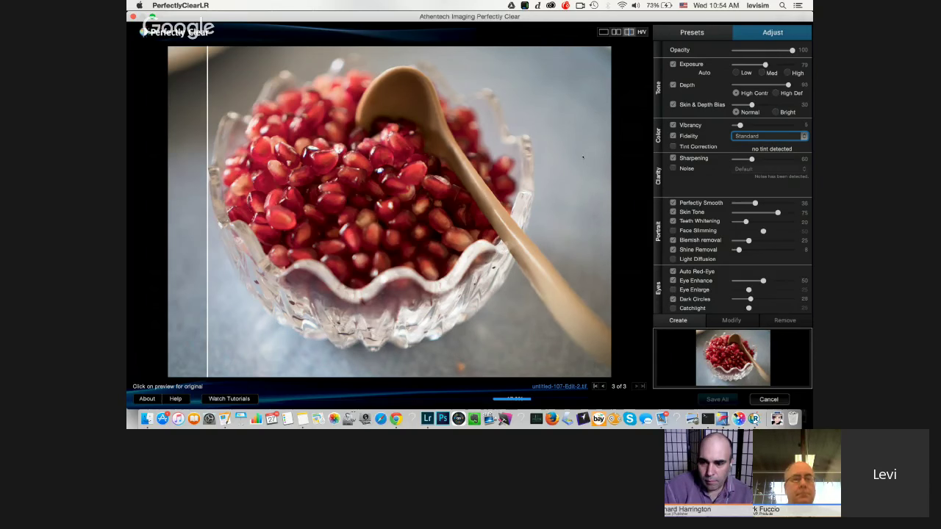
{"action": "key", "text": "super+Tab"}
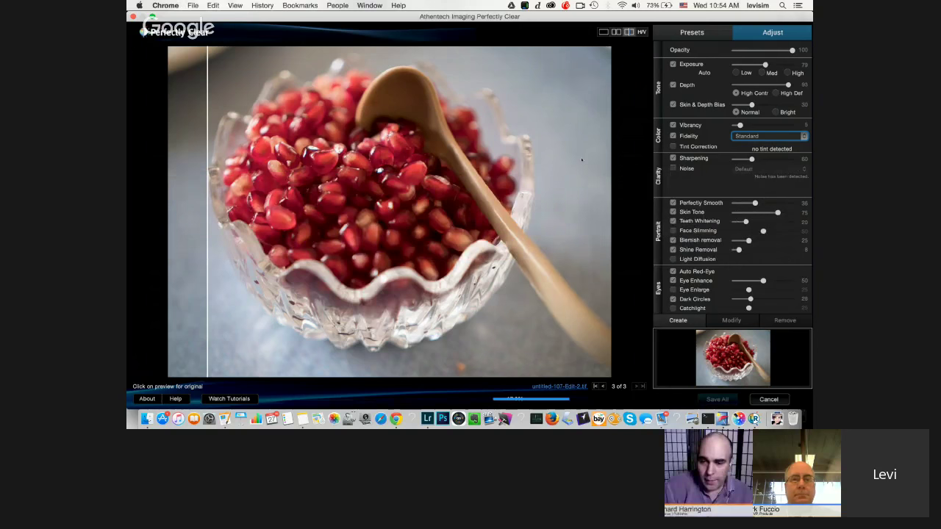
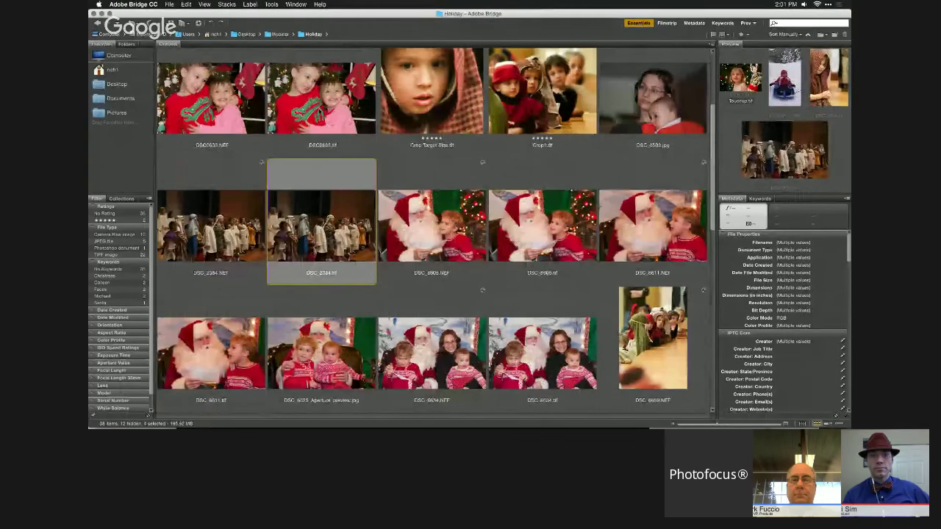
Add the two-children, mother-and-baby, boy close-up and children-by-tree photos to the selection, then switch to LUCID.
{"action": "left_click", "coordinate": [321, 96], "text": "super"}
{"action": "left_click", "coordinate": [644, 106], "text": "super"}
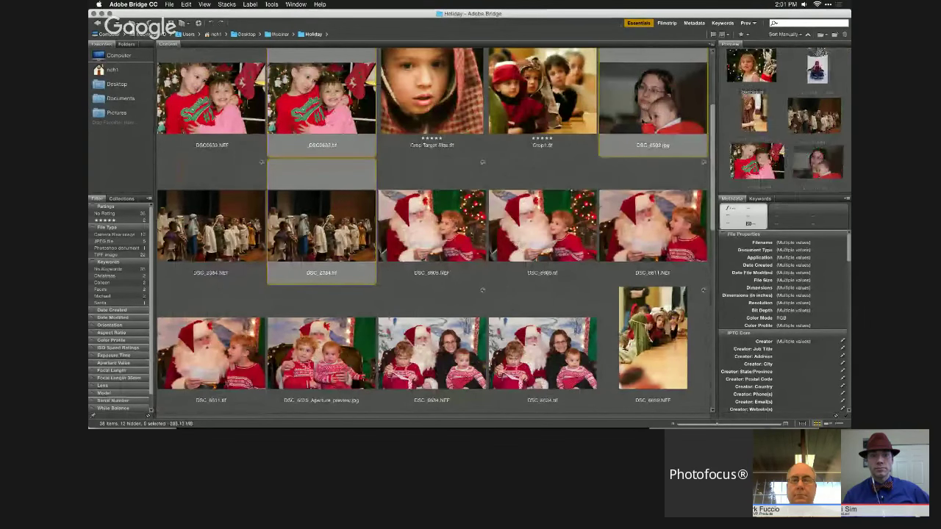
{"action": "scroll", "coordinate": [644, 107], "scroll_direction": "up", "scroll_amount": 3}
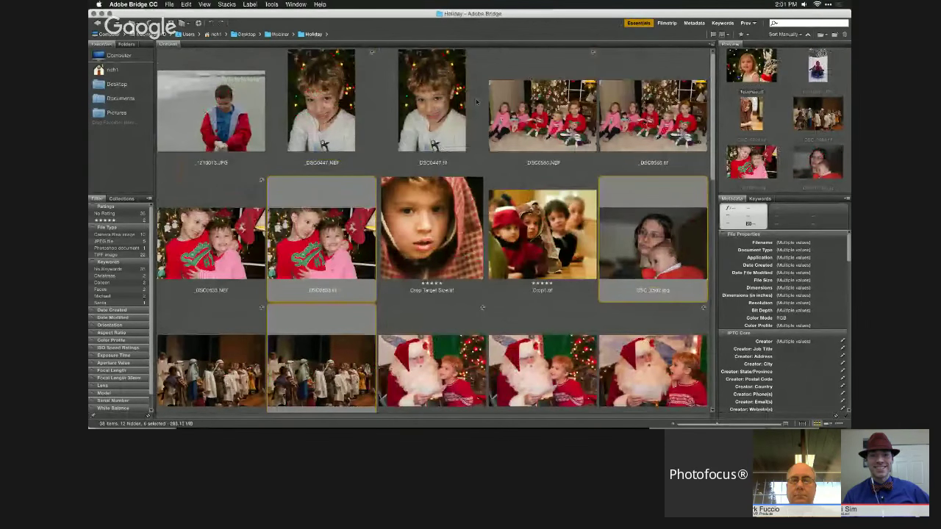
{"action": "left_click", "coordinate": [446, 108], "text": "super"}
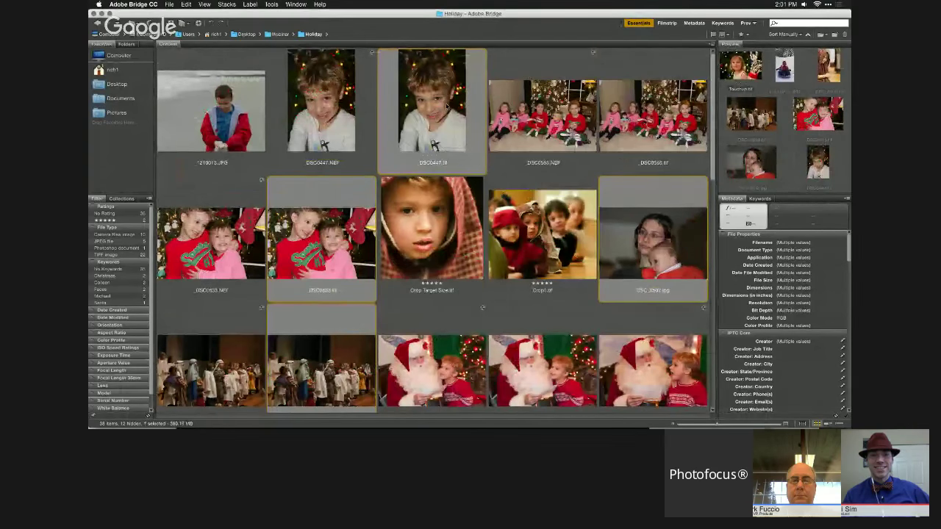
{"action": "left_click", "coordinate": [653, 111], "text": "super"}
{"action": "mouse_move", "coordinate": [588, 422]}
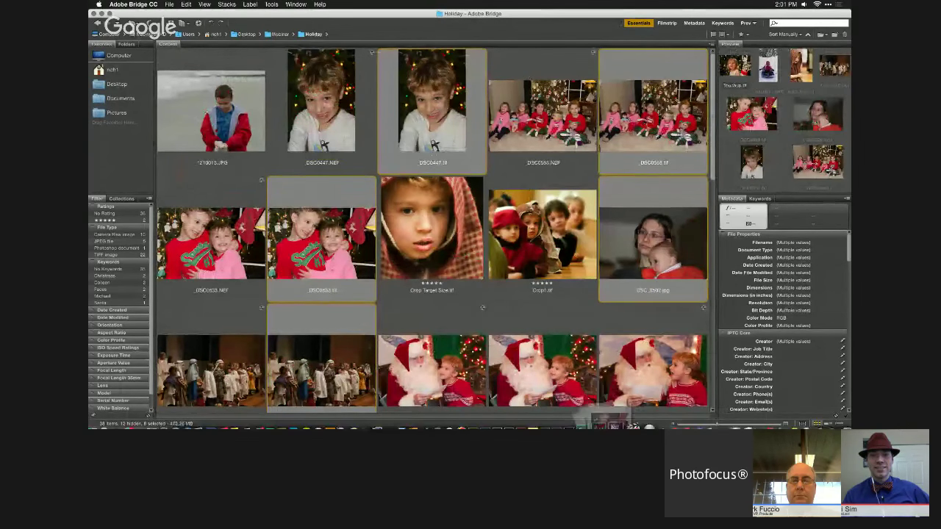
{"action": "left_click", "coordinate": [474, 414]}
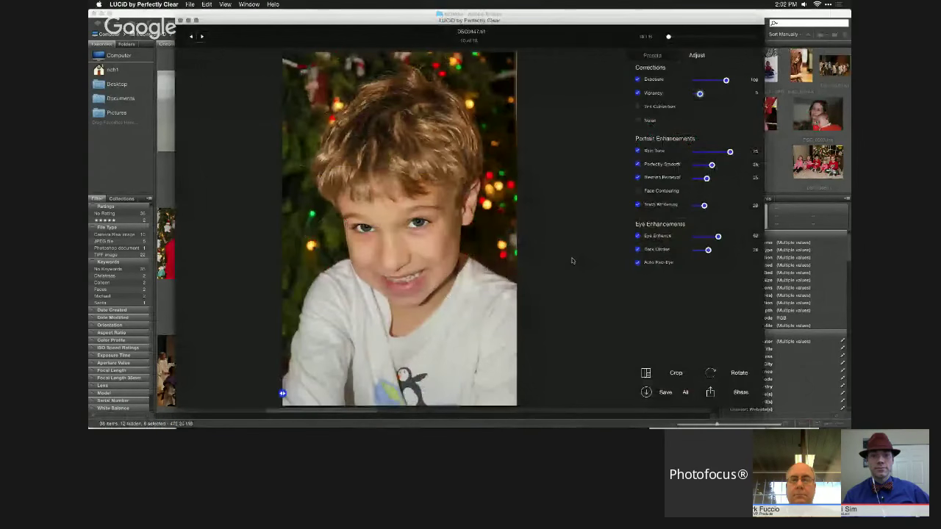
Apply Beautify, raise Eye Enhance from 57 to 83, brighten Exposure slightly and lift Vibrancy from 34 to 45.
{"action": "left_click", "coordinate": [652, 55]}
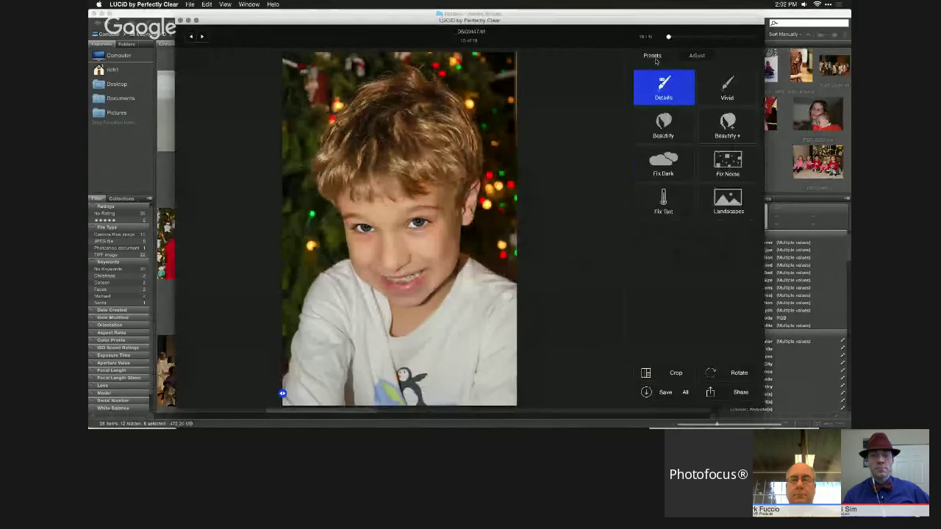
{"action": "left_click", "coordinate": [676, 134]}
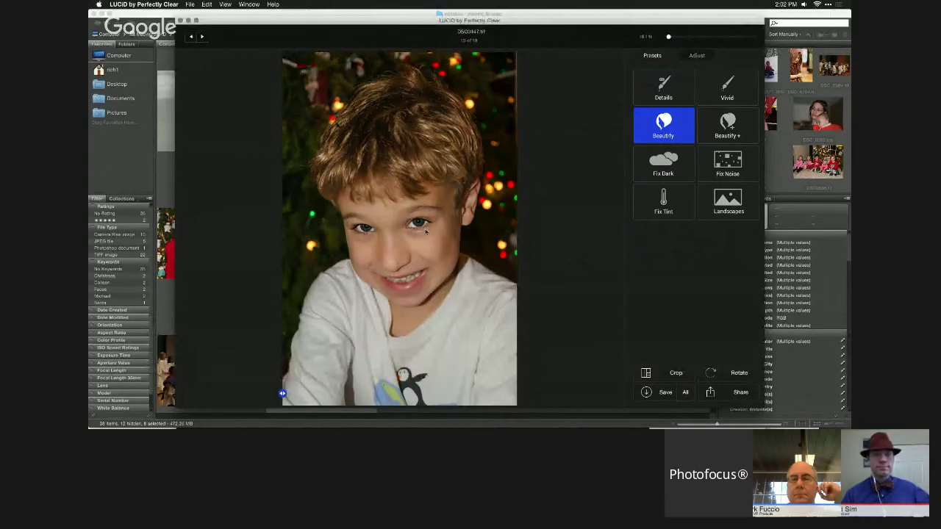
{"action": "mouse_move", "coordinate": [427, 231]}
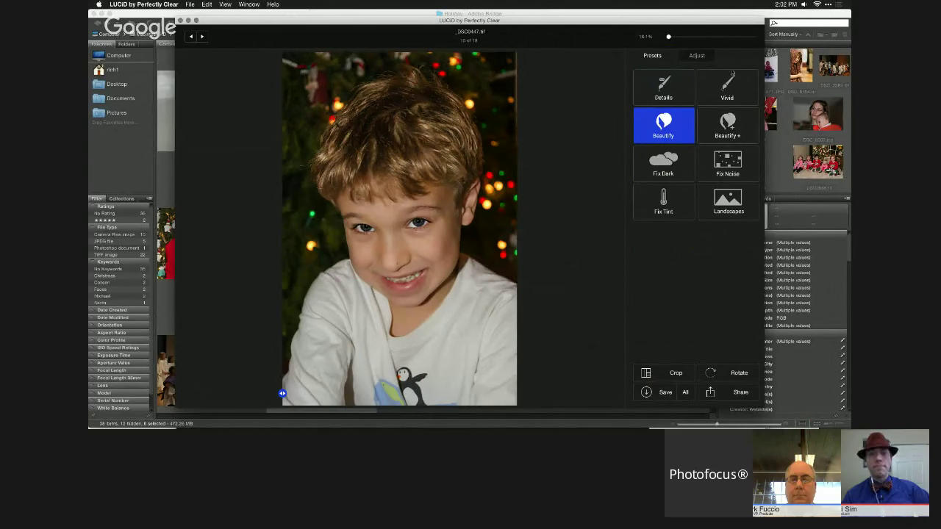
{"action": "left_click", "coordinate": [697, 56]}
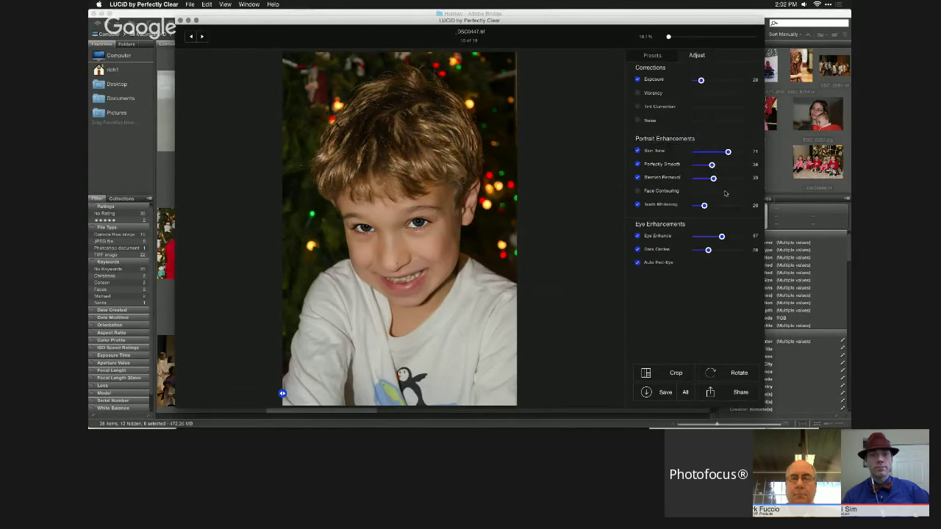
{"action": "left_click_drag", "start_coordinate": [731, 238], "coordinate": [725, 251]}
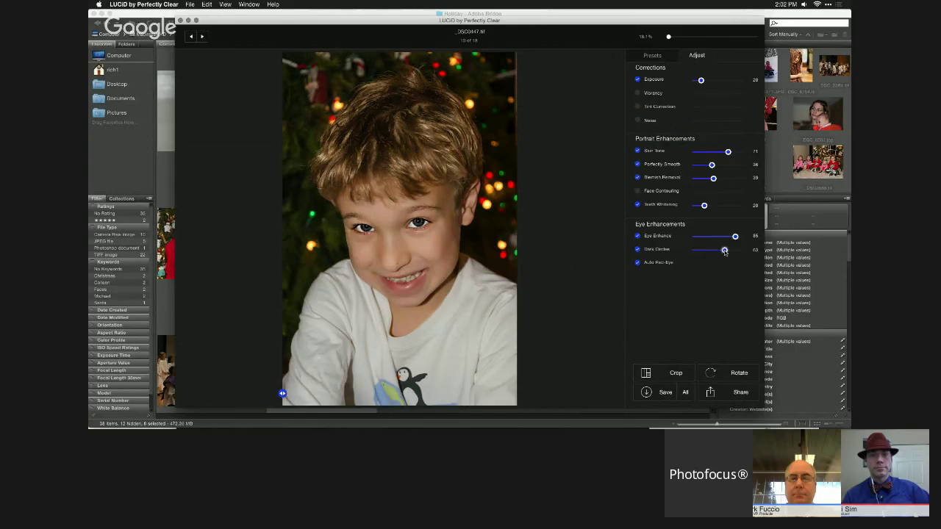
{"action": "left_click", "coordinate": [376, 252]}
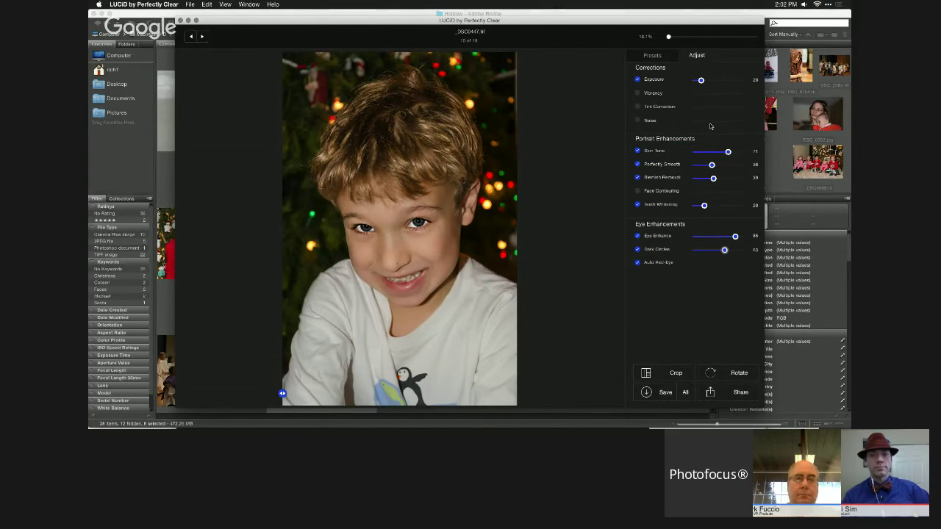
{"action": "left_click_drag", "start_coordinate": [701, 81], "coordinate": [712, 82]}
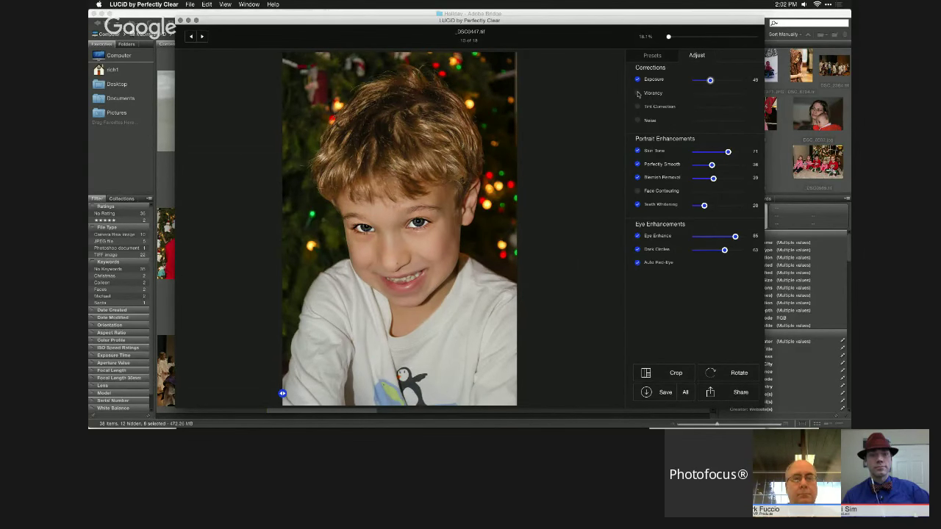
{"action": "left_click_drag", "start_coordinate": [727, 95], "coordinate": [738, 95]}
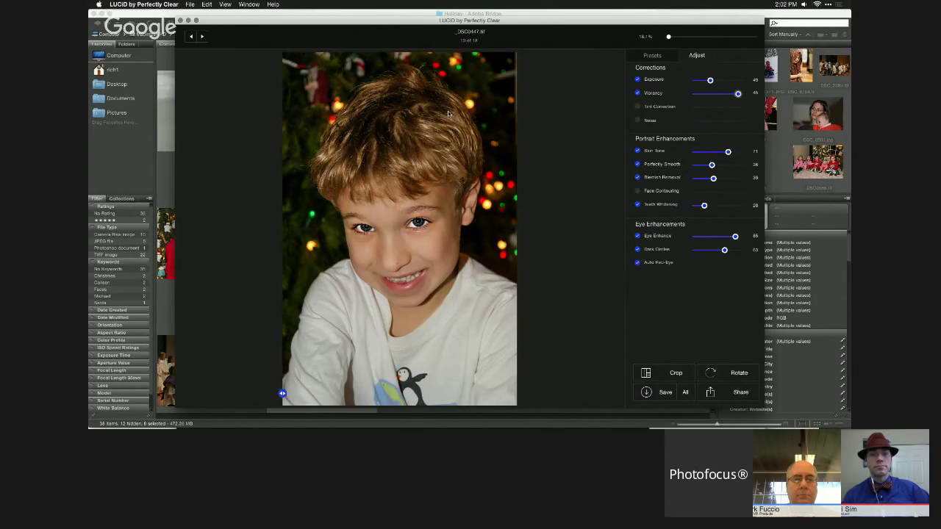
Set a 5:7 crop ratio, swap it to portrait orientation, frame the boy and apply the crop.
{"action": "left_click", "coordinate": [682, 377]}
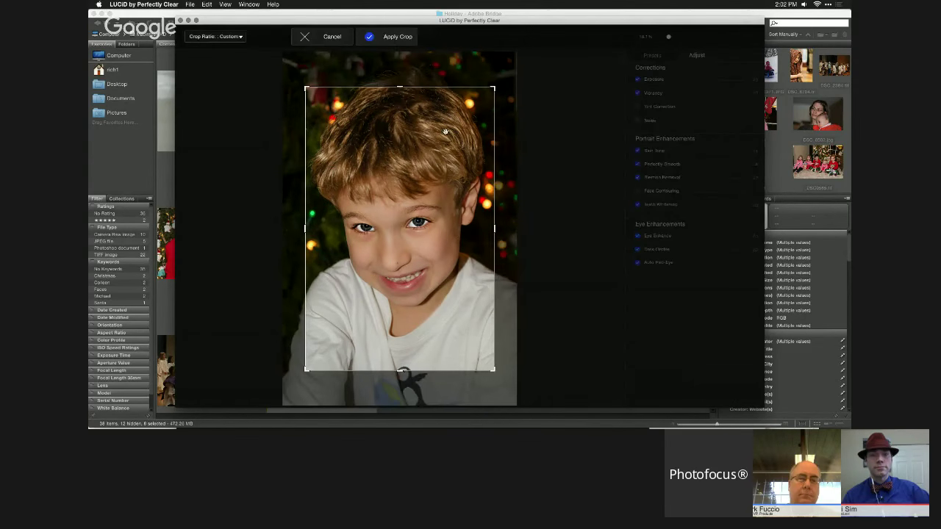
{"action": "left_click", "coordinate": [233, 37]}
{"action": "left_click", "coordinate": [226, 89]}
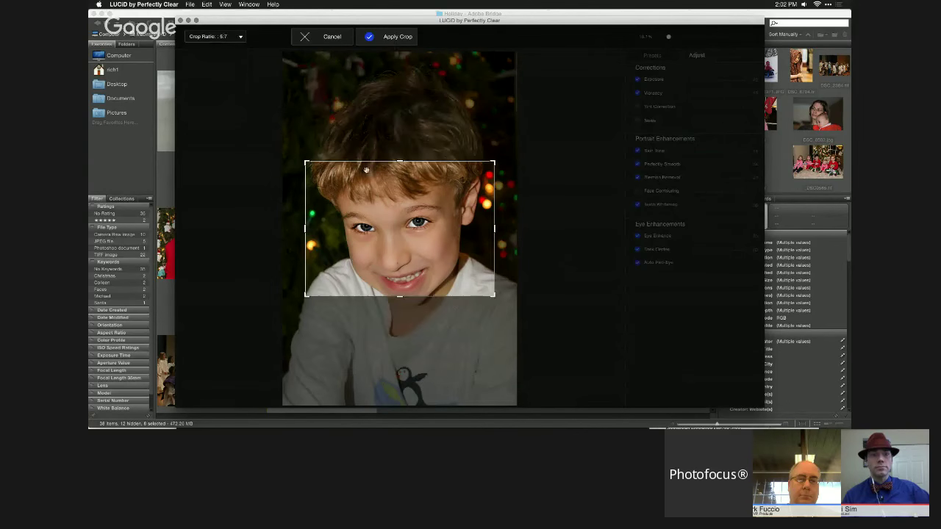
{"action": "left_click_drag", "start_coordinate": [399, 160], "coordinate": [395, 90]}
{"action": "left_click_drag", "start_coordinate": [515, 129], "coordinate": [490, 149]}
{"action": "left_click", "coordinate": [238, 38]}
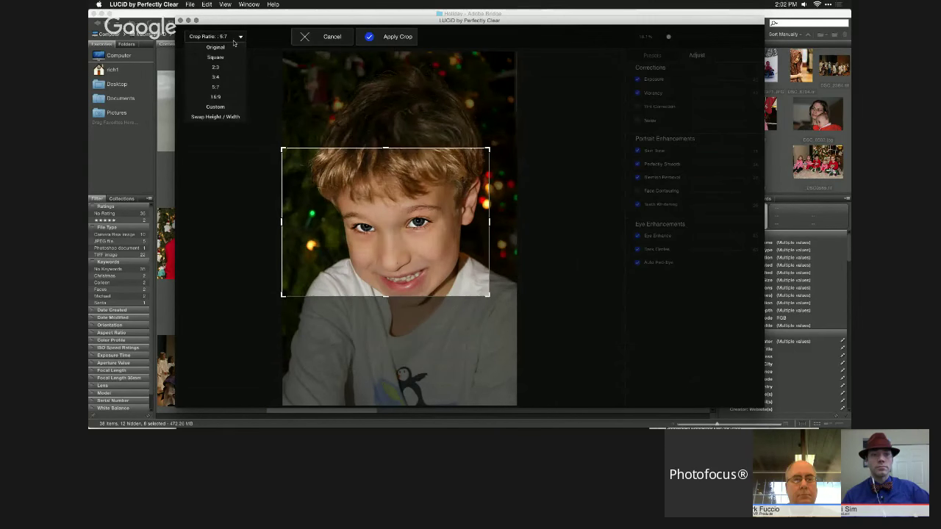
{"action": "left_click", "coordinate": [217, 117]}
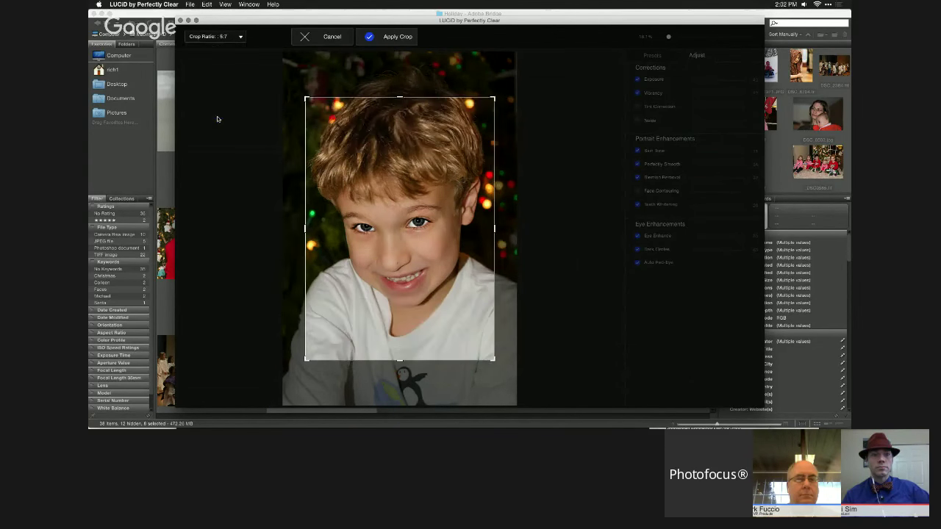
{"action": "left_click_drag", "start_coordinate": [491, 99], "coordinate": [519, 63]}
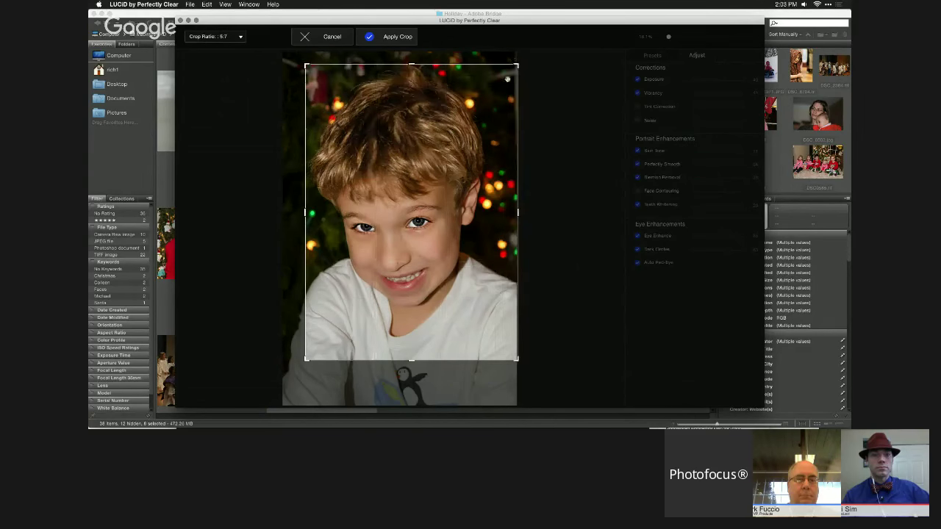
{"action": "left_click_drag", "start_coordinate": [467, 169], "coordinate": [444, 199]}
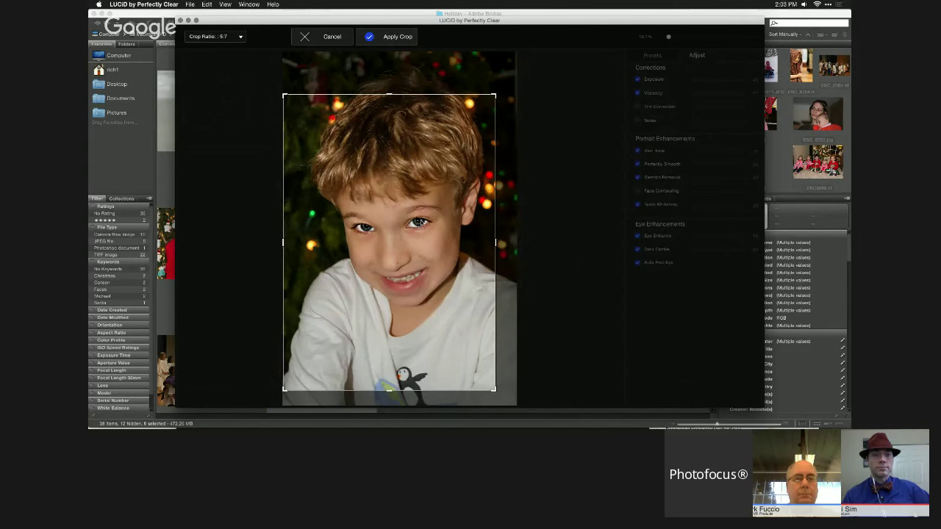
{"action": "left_click", "coordinate": [394, 36]}
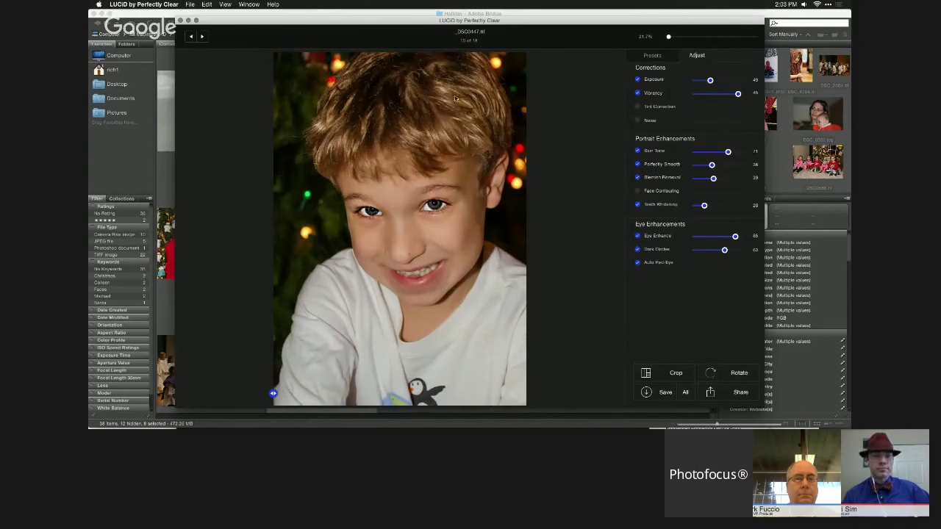
On the group photo, make a Custom-ratio crop that includes the left girl and trims top, right and bottom.
{"action": "left_click", "coordinate": [203, 37]}
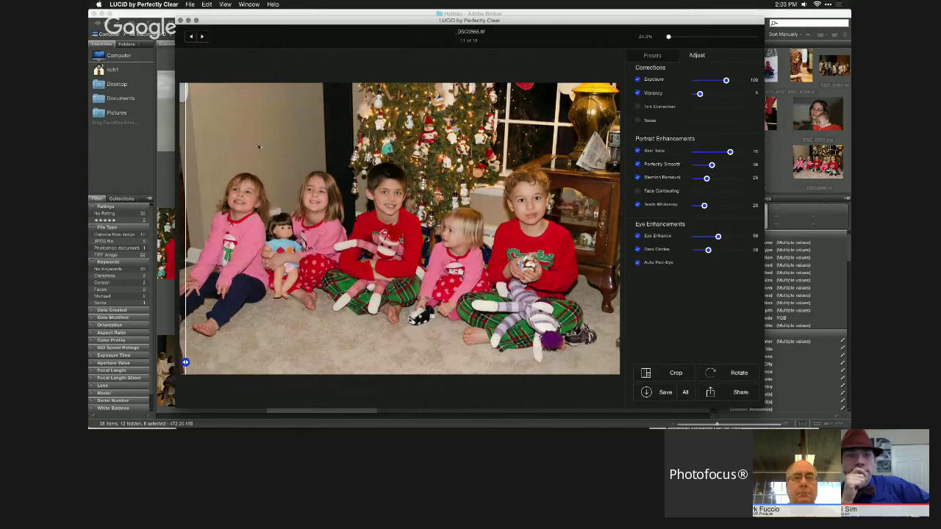
{"action": "left_click", "coordinate": [676, 374]}
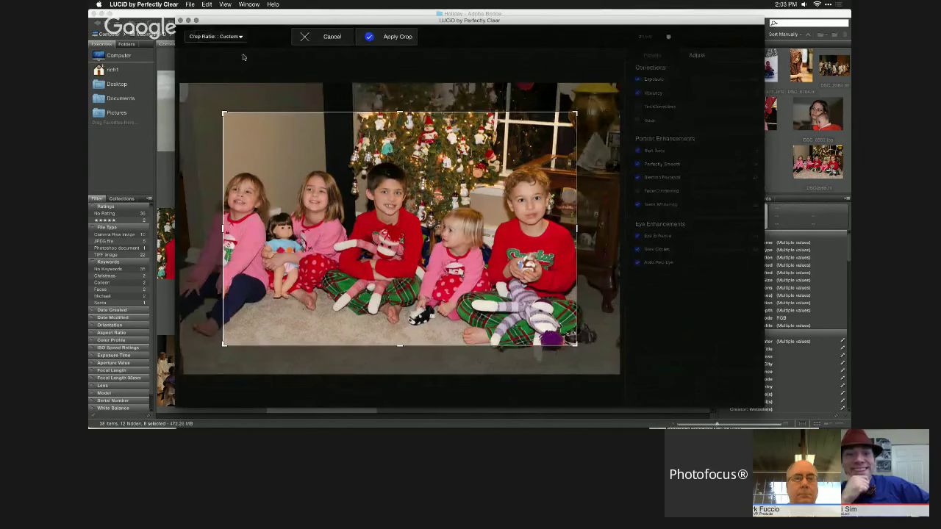
{"action": "left_click", "coordinate": [227, 36]}
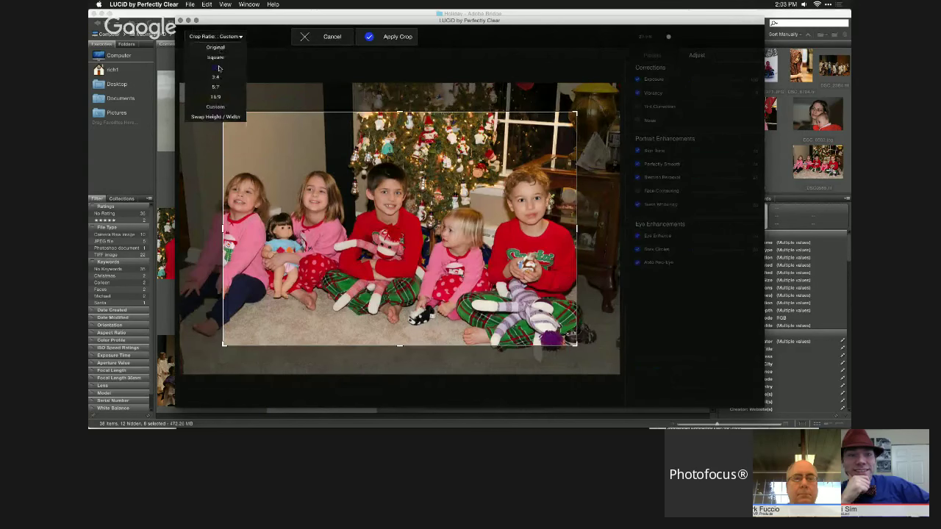
{"action": "left_click", "coordinate": [218, 106]}
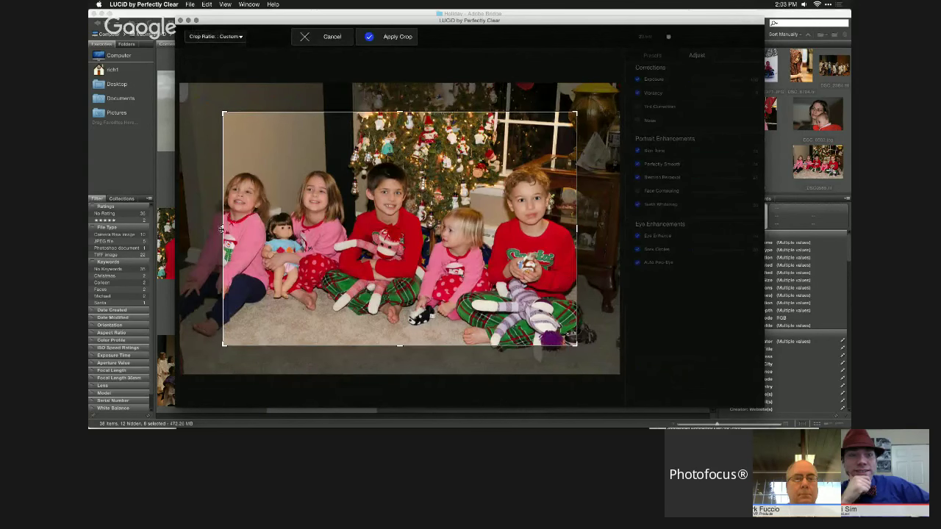
{"action": "left_click_drag", "start_coordinate": [222, 229], "coordinate": [193, 228]}
{"action": "left_click_drag", "start_coordinate": [384, 112], "coordinate": [384, 155]}
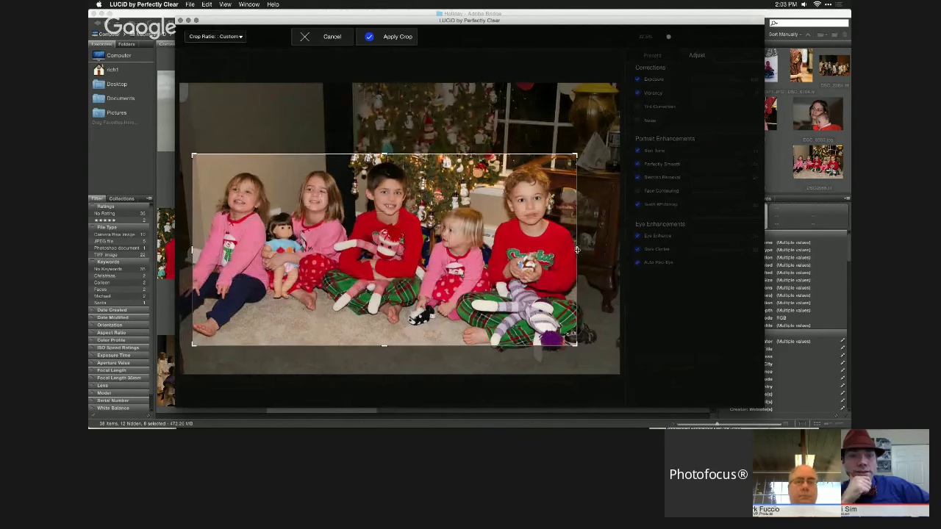
{"action": "left_click_drag", "start_coordinate": [576, 250], "coordinate": [573, 247]}
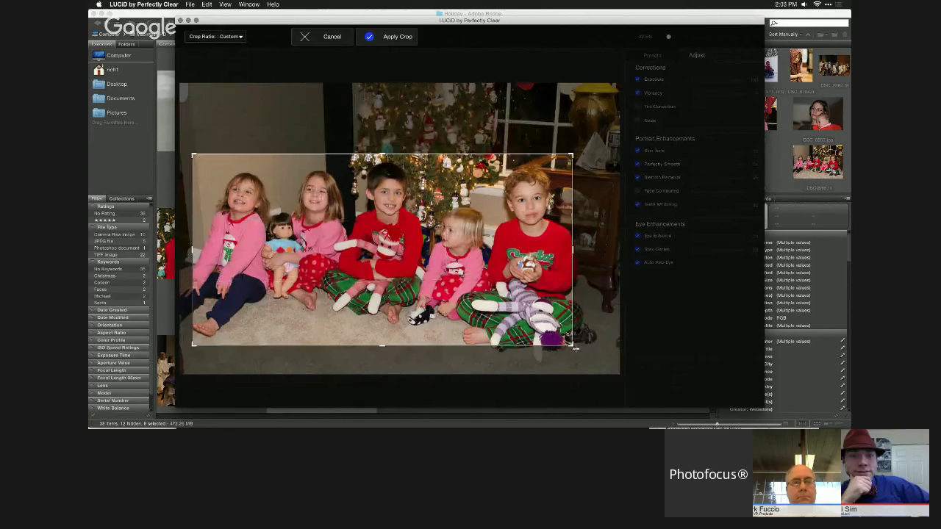
{"action": "left_click_drag", "start_coordinate": [571, 343], "coordinate": [573, 332]}
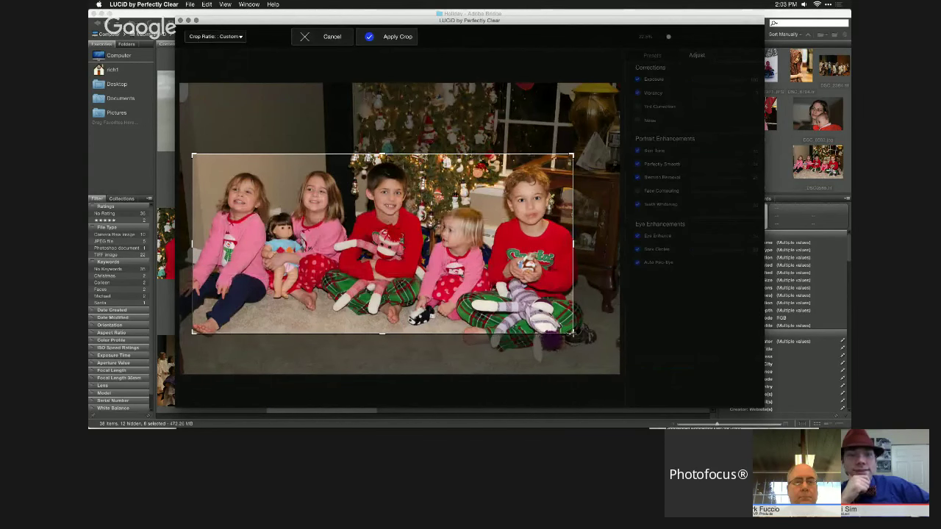
{"action": "left_click", "coordinate": [398, 38]}
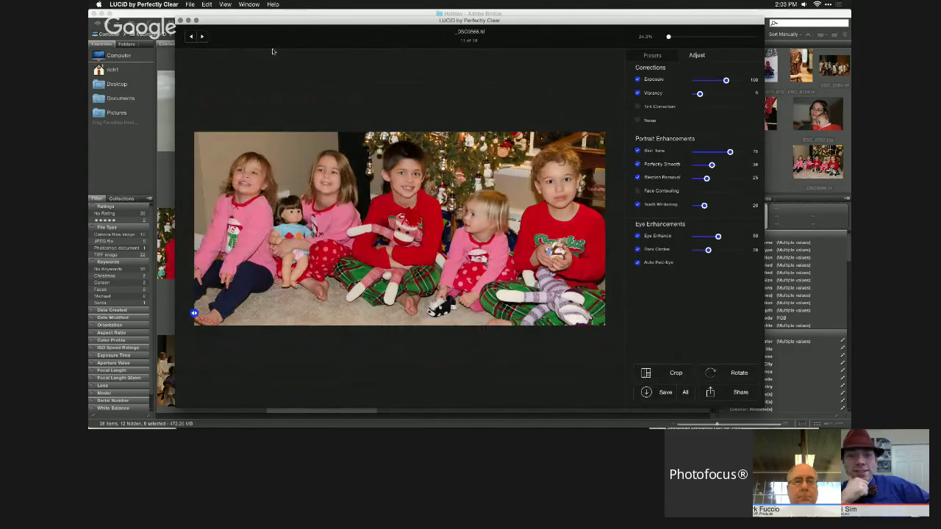
{"action": "left_click", "coordinate": [202, 38]}
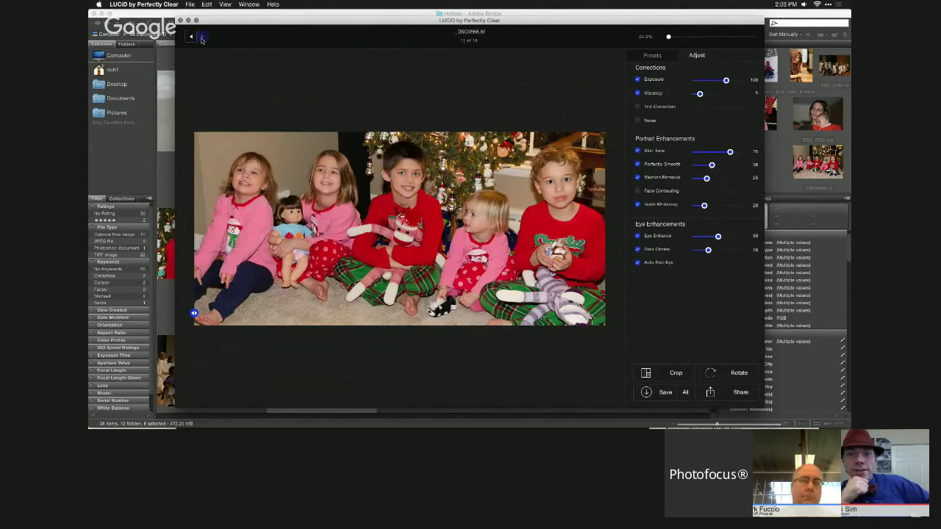
Apply the Beautify preset to the photo of the two children hugging.
{"action": "left_click", "coordinate": [202, 37]}
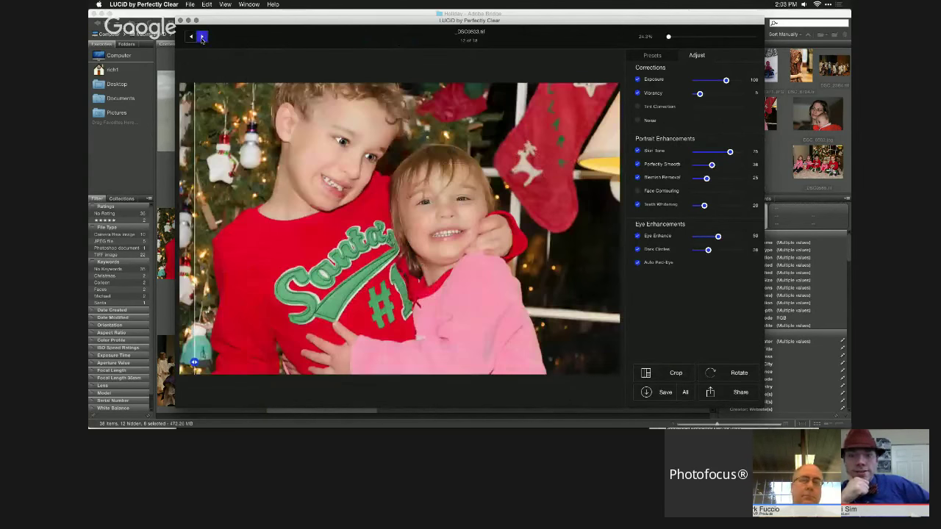
{"action": "left_click", "coordinate": [652, 55]}
{"action": "left_click", "coordinate": [663, 124]}
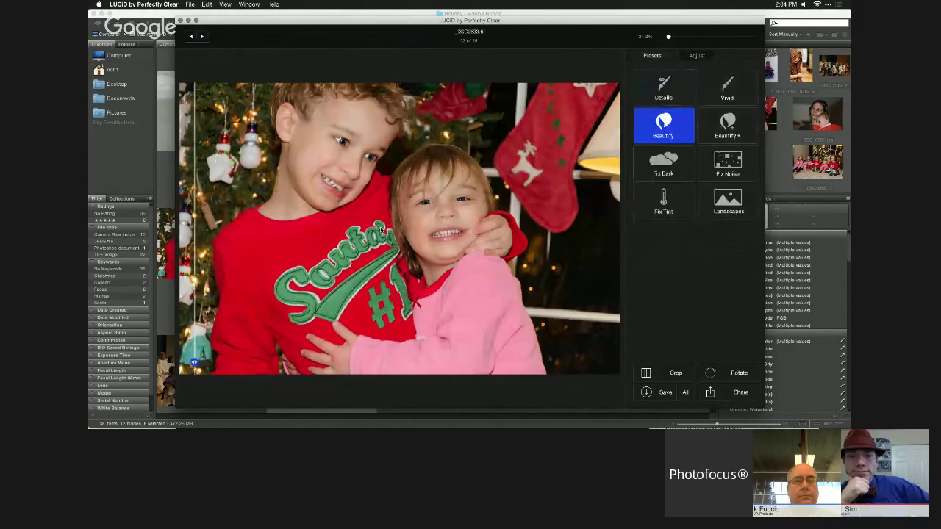
Skip ahead two photos and apply the Fix Dark preset to the nativity stage photo.
{"action": "left_click", "coordinate": [202, 37]}
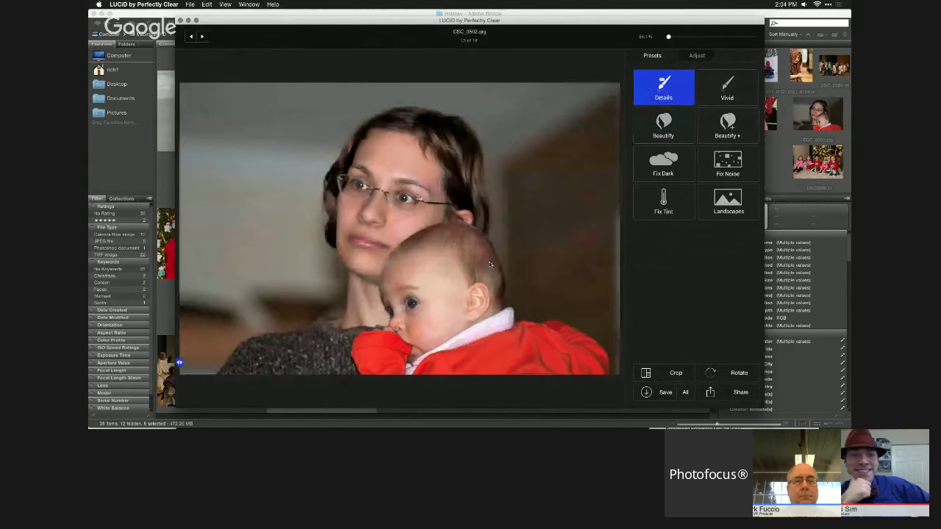
{"action": "left_click", "coordinate": [203, 37]}
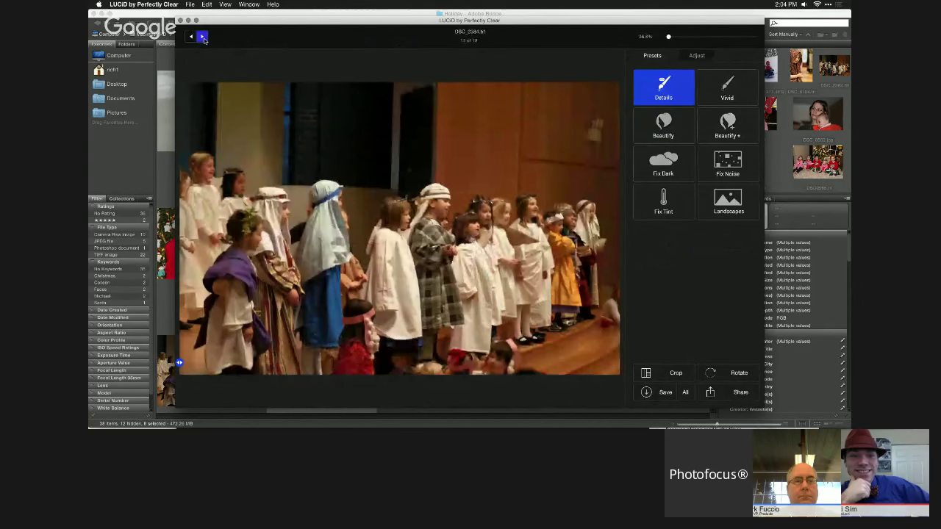
{"action": "left_click", "coordinate": [665, 167]}
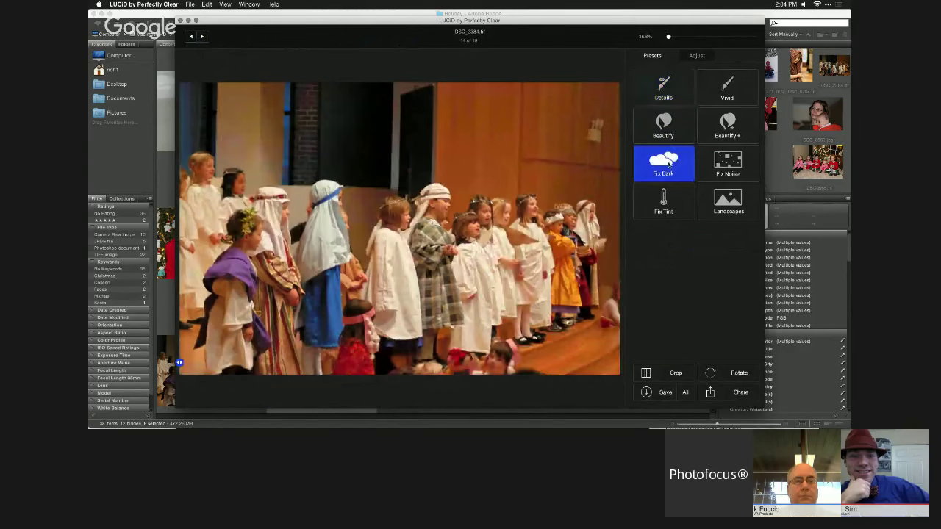
Drop Exposure to about 81, then pull the crop's top and right edges in around the left children.
{"action": "left_click", "coordinate": [698, 56]}
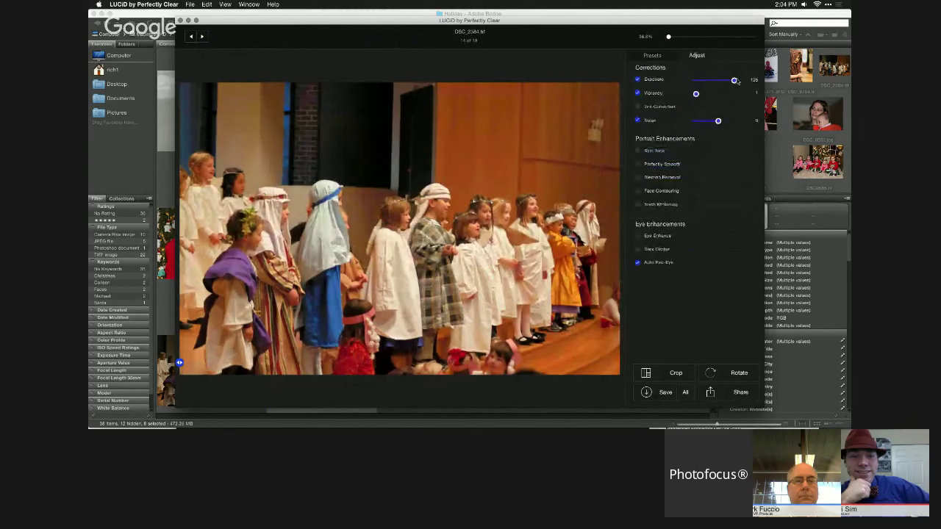
{"action": "left_click_drag", "start_coordinate": [715, 82], "coordinate": [714, 93]}
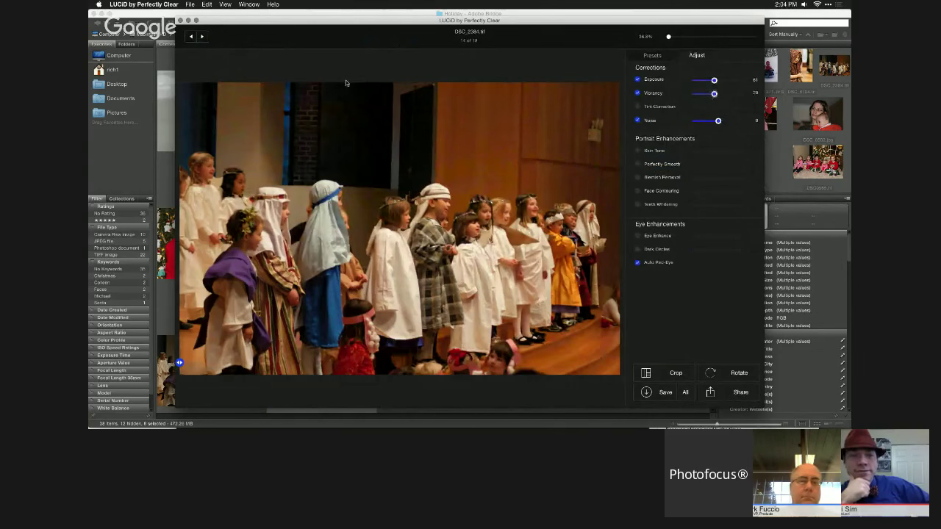
{"action": "left_click", "coordinate": [665, 373]}
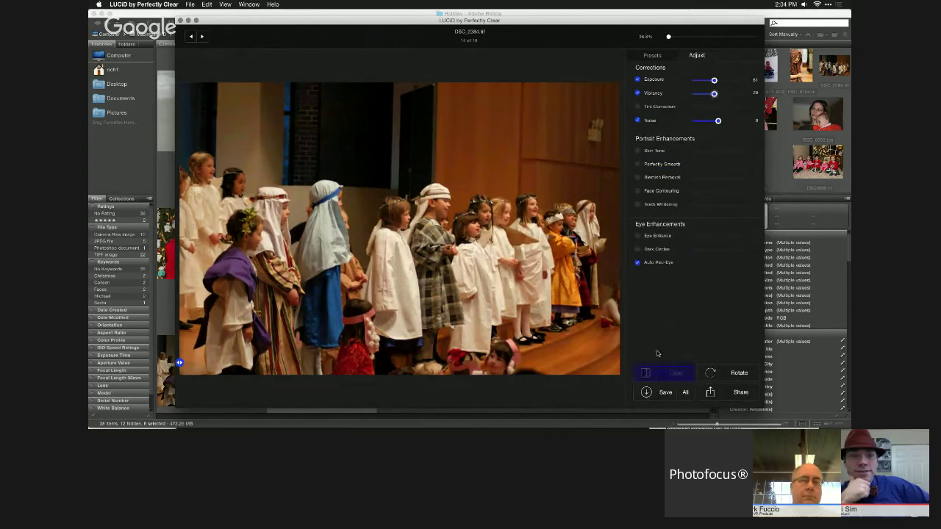
{"action": "left_click_drag", "start_coordinate": [398, 111], "coordinate": [397, 141]}
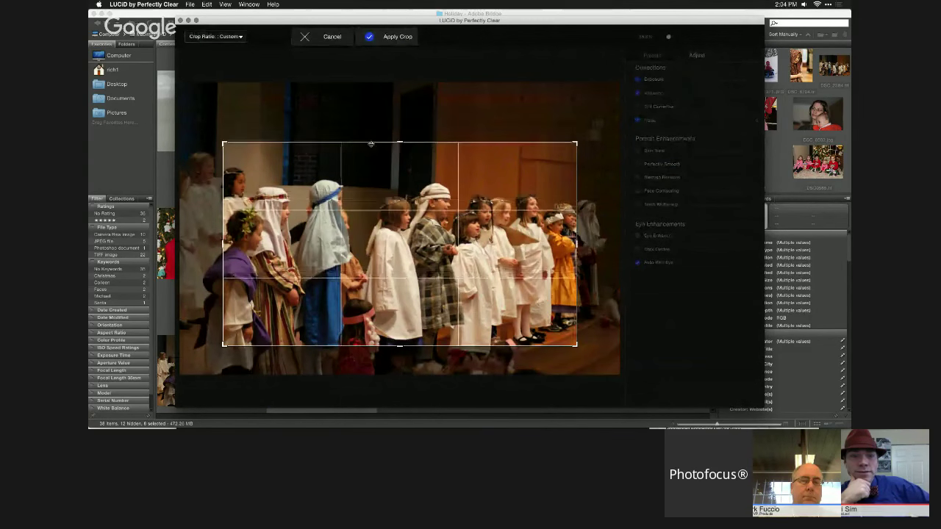
{"action": "left_click_drag", "start_coordinate": [410, 193], "coordinate": [367, 192]}
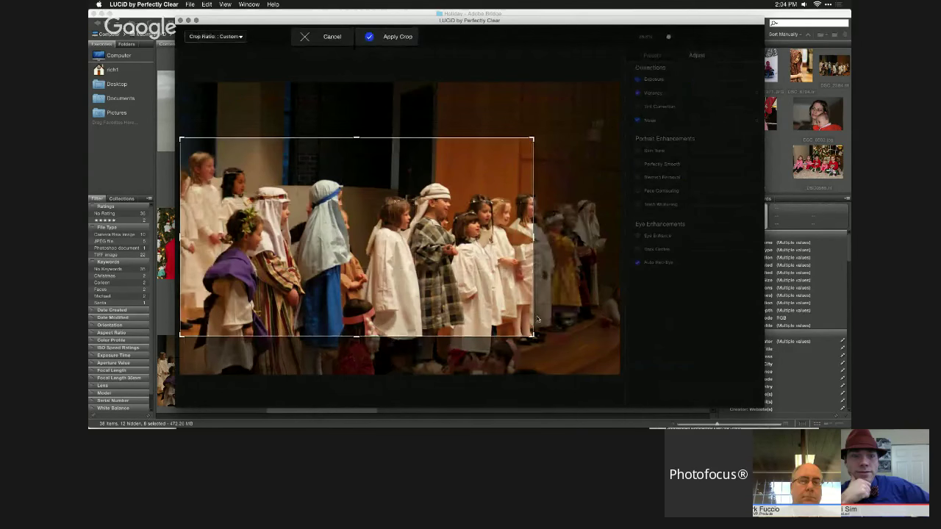
{"action": "left_click_drag", "start_coordinate": [533, 238], "coordinate": [520, 237]}
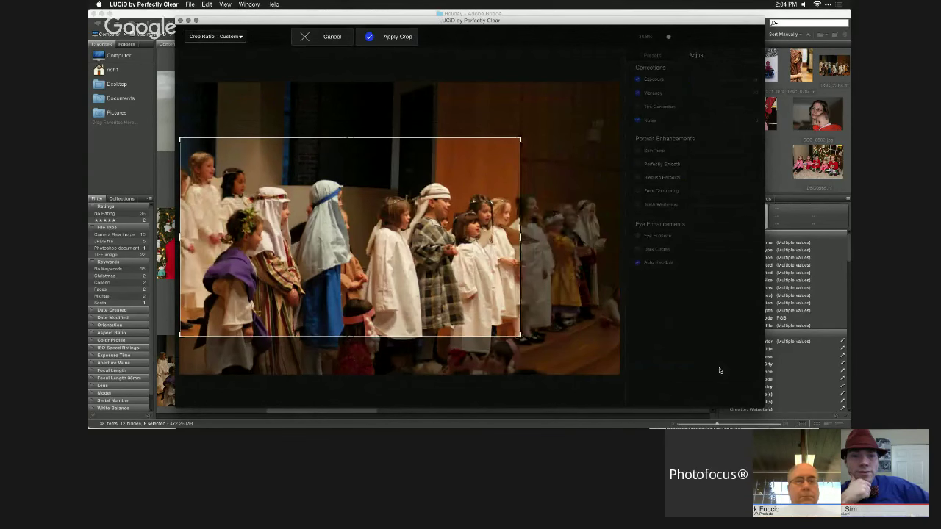
{"action": "left_click", "coordinate": [395, 37]}
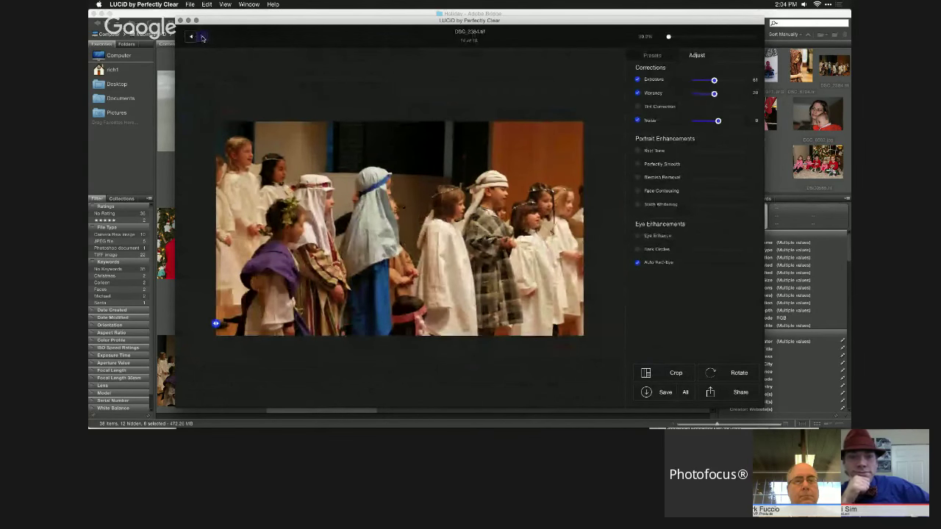
On the hooded child photo, roughly frame the child by moving and narrowing the crop box.
{"action": "left_click", "coordinate": [202, 38]}
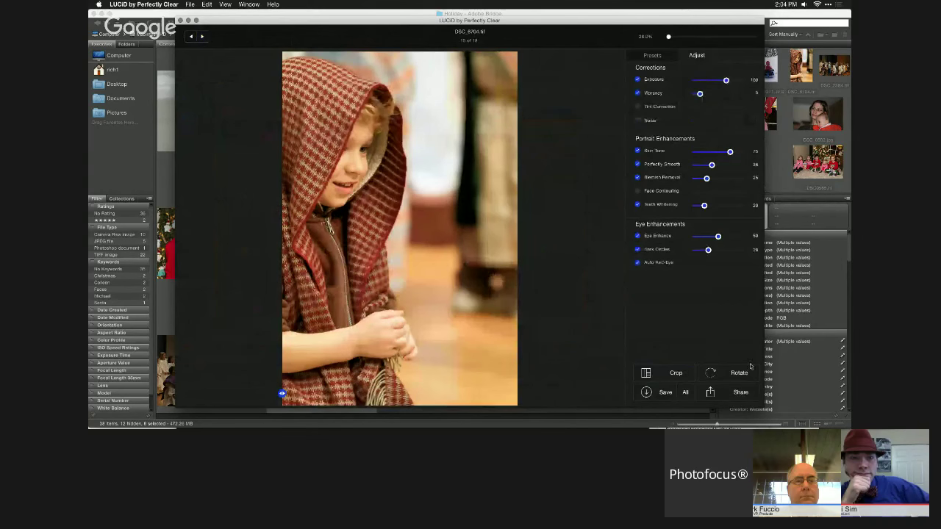
{"action": "left_click", "coordinate": [671, 373]}
{"action": "left_click_drag", "start_coordinate": [383, 136], "coordinate": [360, 126]}
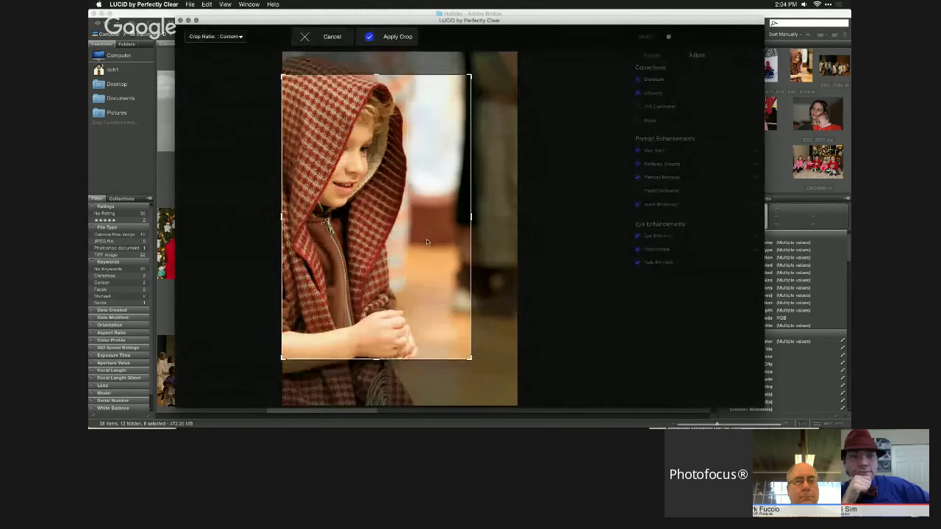
{"action": "left_click_drag", "start_coordinate": [471, 216], "coordinate": [453, 216]}
Constrain the crop to portrait 5:7, position it over the child, apply it, and show the presets.
{"action": "left_click", "coordinate": [215, 36]}
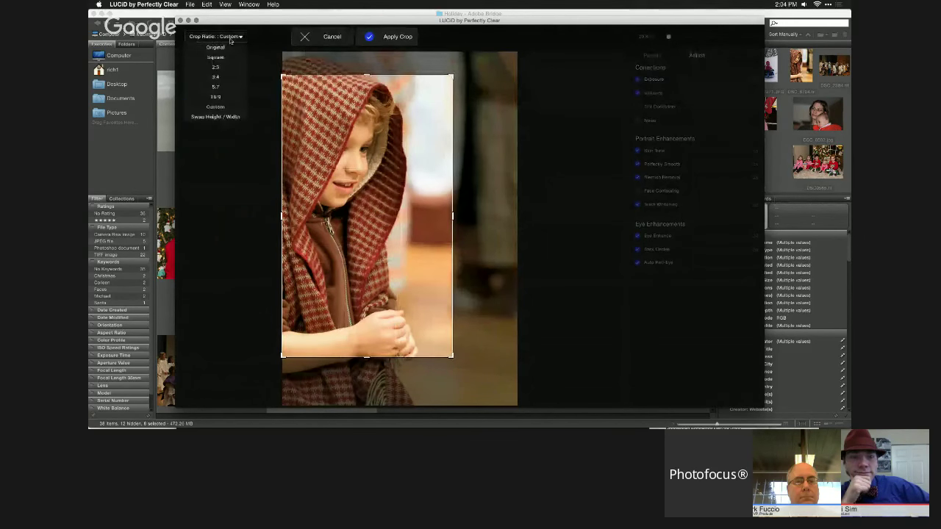
{"action": "left_click", "coordinate": [225, 89]}
{"action": "left_click", "coordinate": [215, 36]}
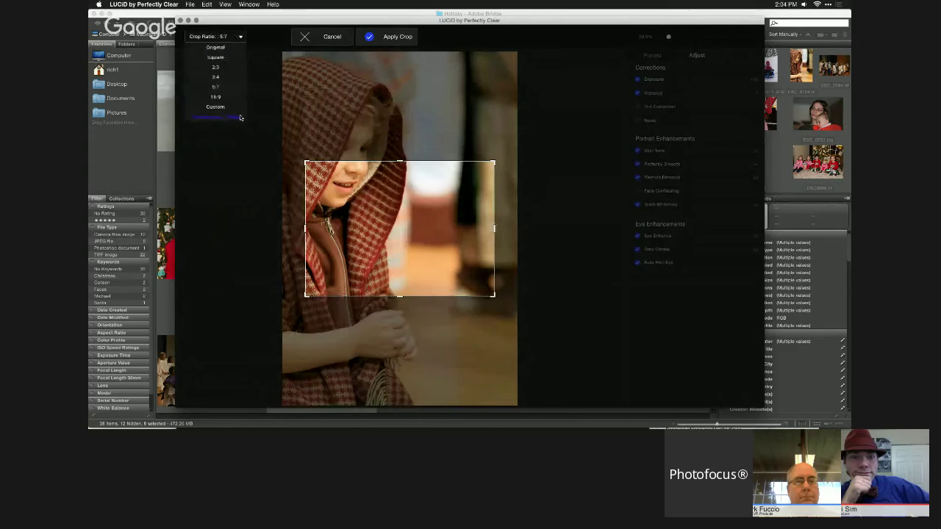
{"action": "left_click", "coordinate": [242, 118]}
{"action": "left_click_drag", "start_coordinate": [333, 201], "coordinate": [345, 153]}
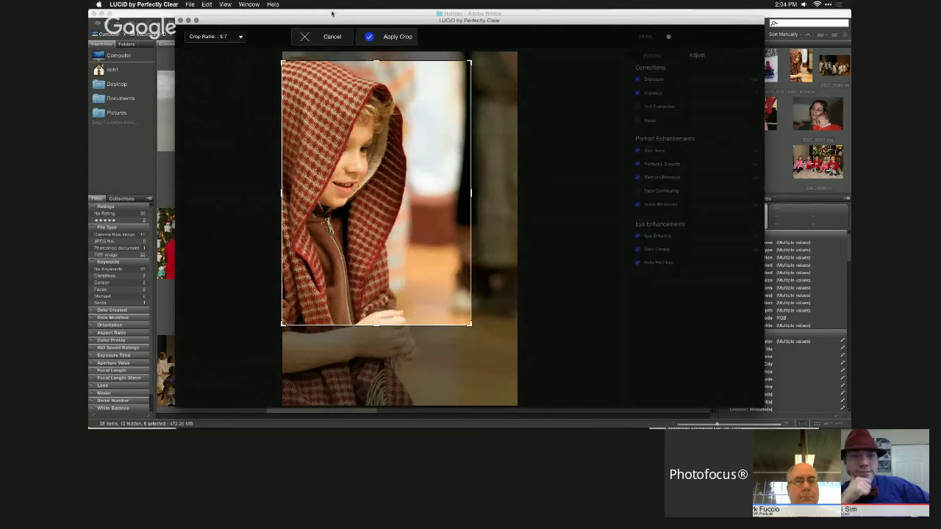
{"action": "left_click", "coordinate": [373, 37]}
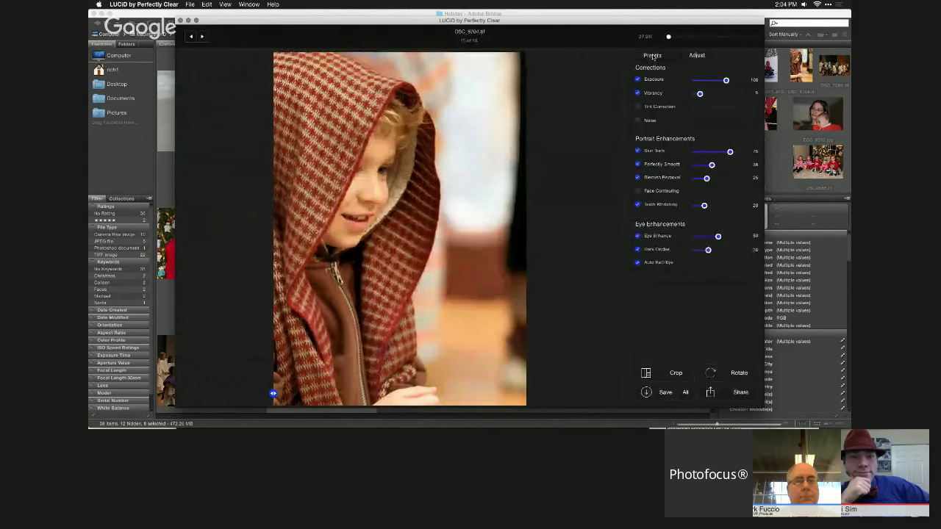
{"action": "left_click", "coordinate": [652, 55]}
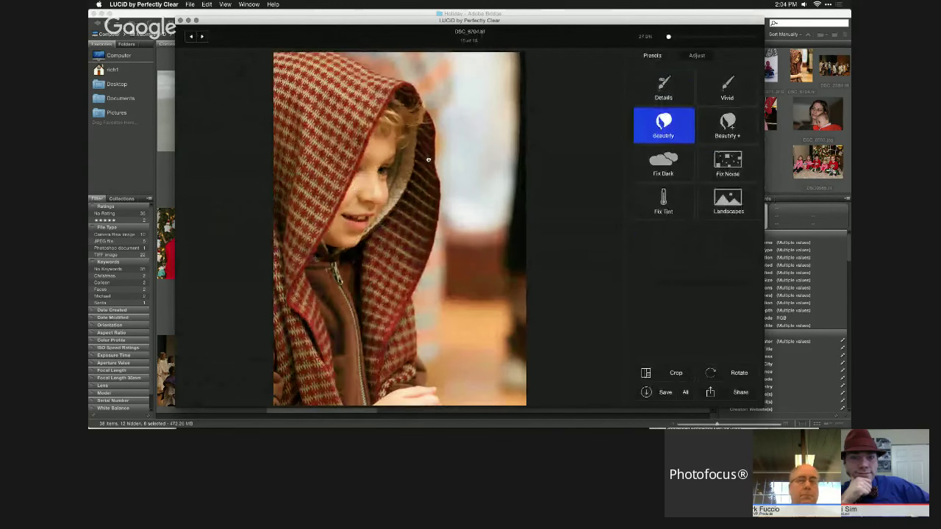
Apply the Fix Tint preset to the sled photo, then advance to Touchup.tif.
{"action": "left_click", "coordinate": [203, 37]}
{"action": "left_click", "coordinate": [663, 204]}
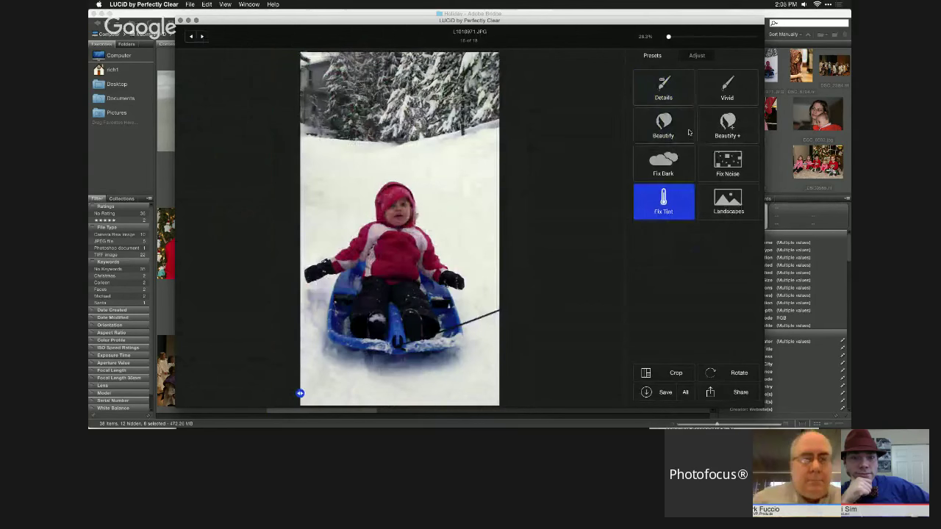
{"action": "left_click", "coordinate": [697, 55]}
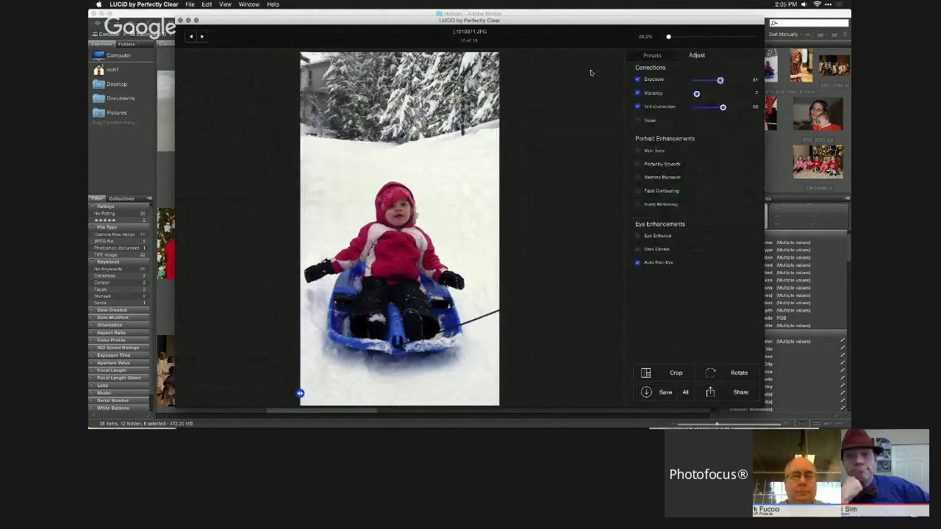
{"action": "left_click", "coordinate": [203, 37]}
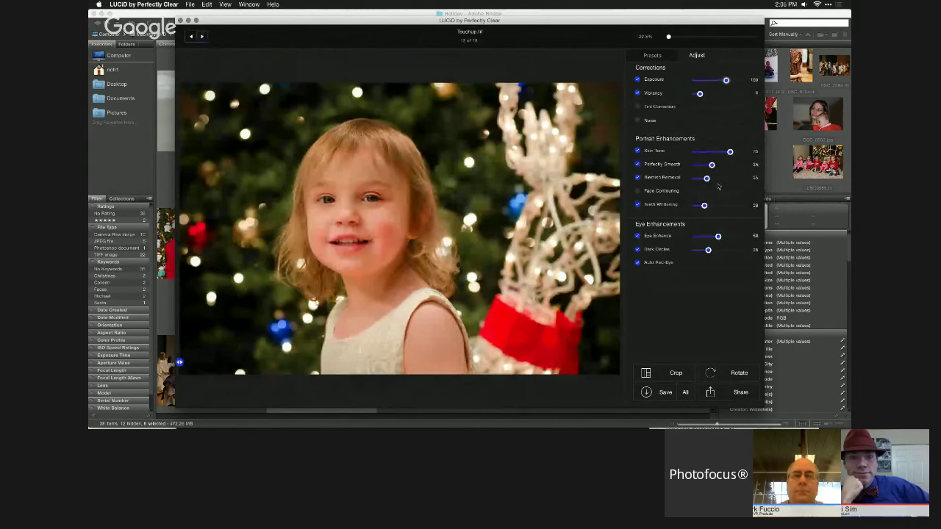
Set Skin Tone to 91, Perfectly Smooth to 19, Blemish Removal to 100, and Teeth Whitening from 20 to 28.
{"action": "left_click", "coordinate": [377, 222]}
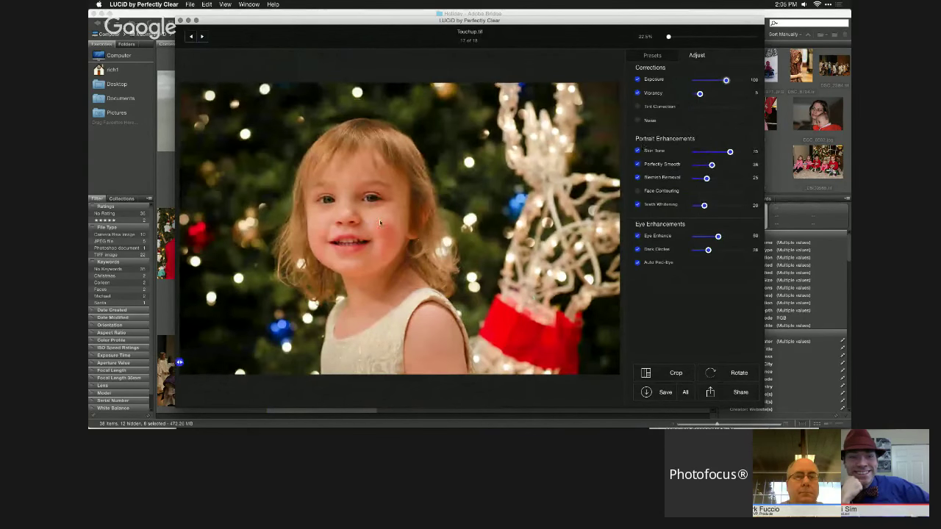
{"action": "left_click_drag", "start_coordinate": [730, 152], "coordinate": [742, 178]}
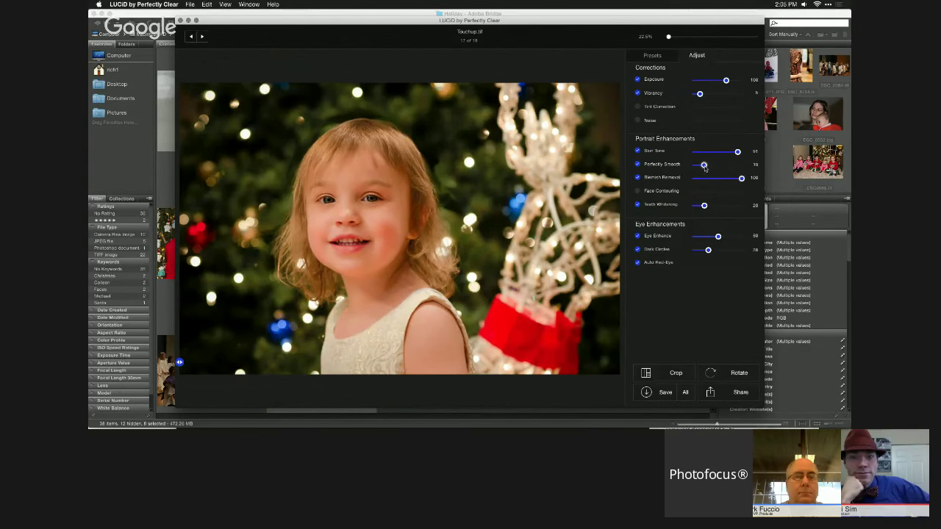
{"action": "left_click", "coordinate": [637, 205]}
{"action": "left_click", "coordinate": [637, 205]}
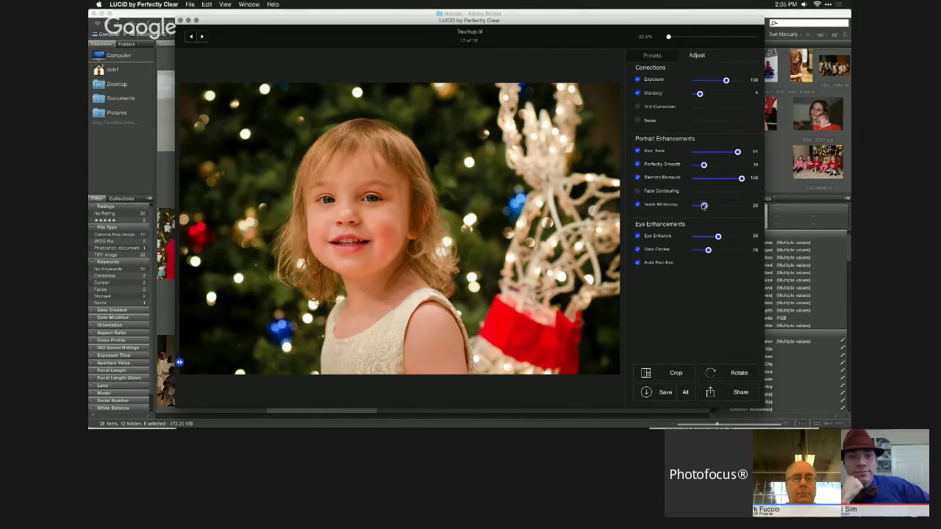
{"action": "mouse_move", "coordinate": [715, 207]}
{"action": "left_mouse_down"}
{"action": "mouse_move", "coordinate": [743, 206]}
{"action": "mouse_move", "coordinate": [713, 206]}
{"action": "left_mouse_up"}
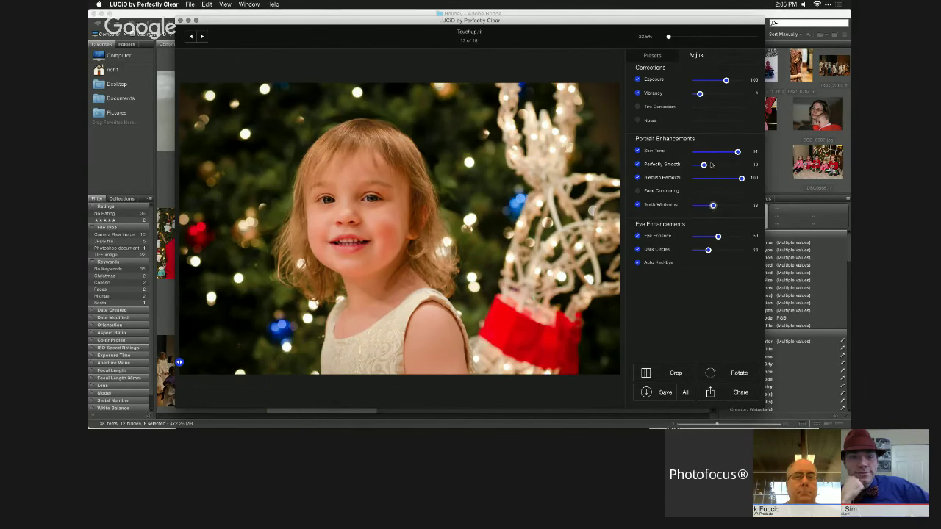
{"action": "left_click", "coordinate": [426, 155]}
{"action": "left_click", "coordinate": [426, 156]}
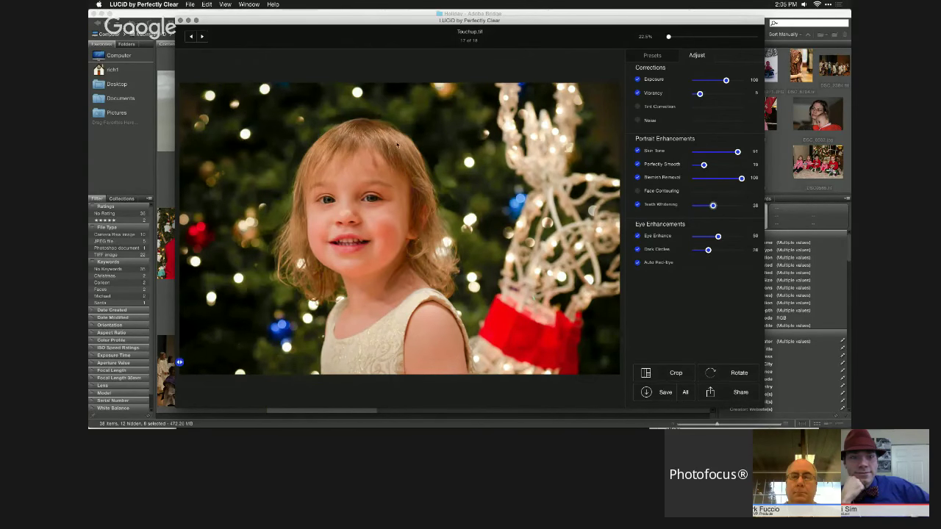
{"action": "left_click", "coordinate": [201, 38]}
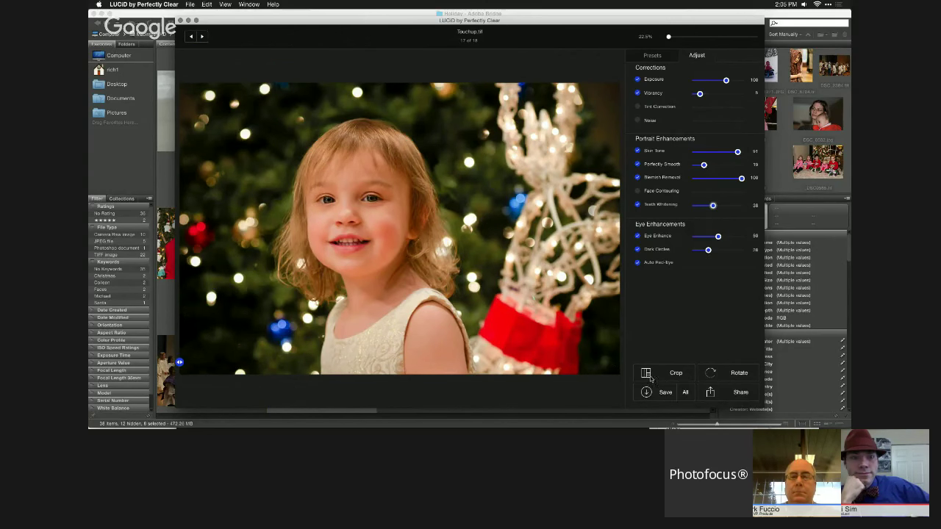
Crop Touchup.tif to a square centred on the girl's face, then advance to P4181768.tif.
{"action": "left_click", "coordinate": [651, 376]}
{"action": "left_click", "coordinate": [230, 37]}
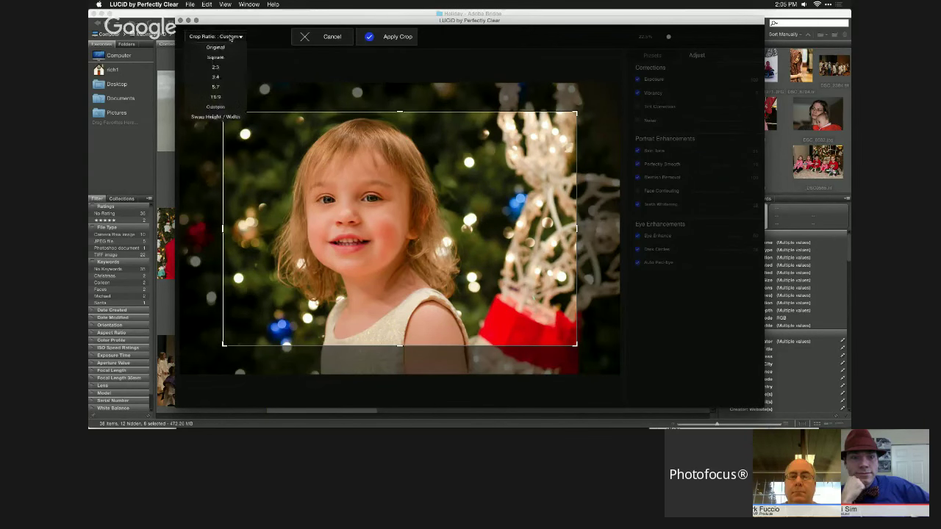
{"action": "left_click", "coordinate": [215, 57]}
{"action": "left_click_drag", "start_coordinate": [499, 292], "coordinate": [466, 288]}
{"action": "left_click", "coordinate": [394, 36]}
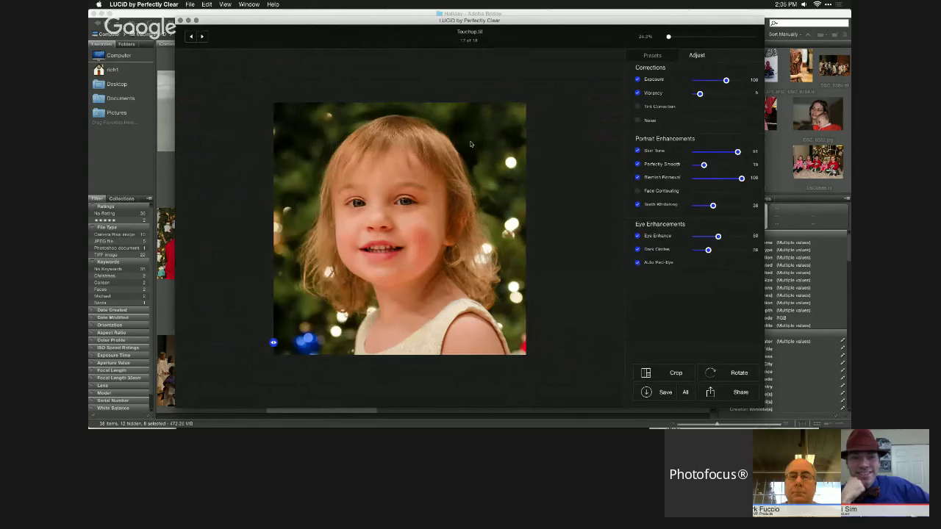
{"action": "left_click", "coordinate": [205, 37]}
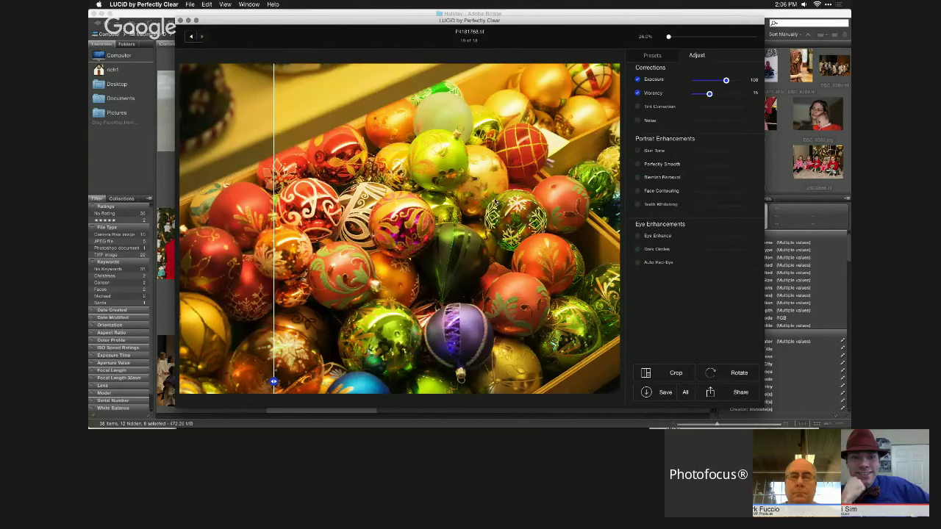
Apply the Detail preset to P4181768.tif, raise Vibrancy to about 45, and enable Noise reduction.
{"action": "left_click", "coordinate": [652, 55]}
{"action": "left_click", "coordinate": [665, 92]}
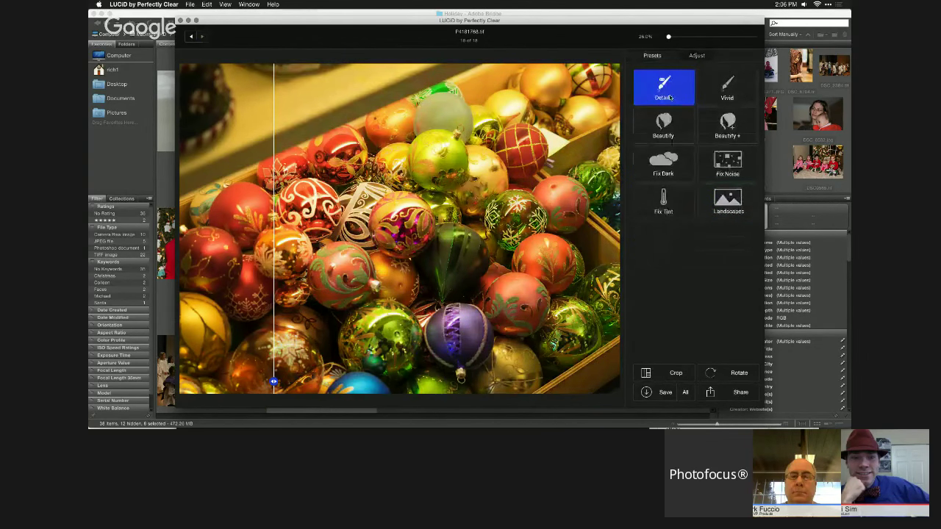
{"action": "left_click", "coordinate": [702, 53]}
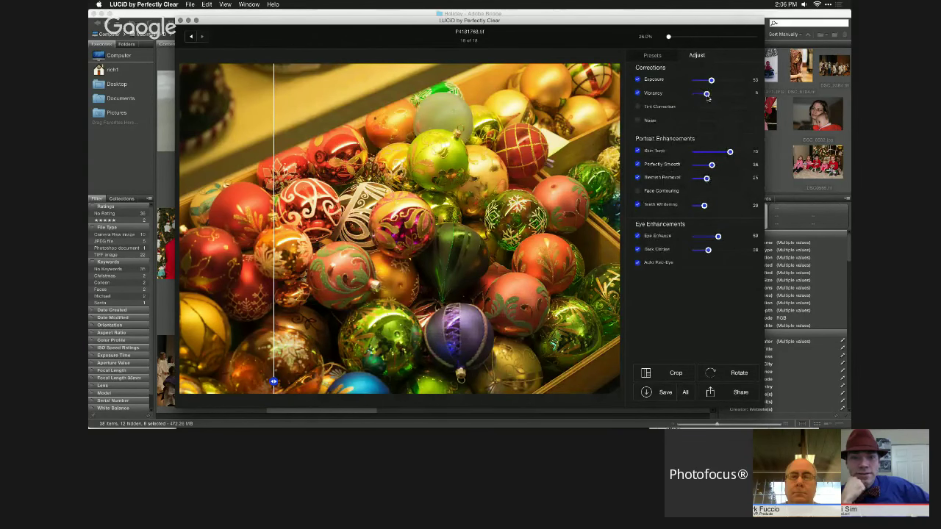
{"action": "left_click_drag", "start_coordinate": [700, 94], "coordinate": [741, 120]}
{"action": "left_click", "coordinate": [637, 120]}
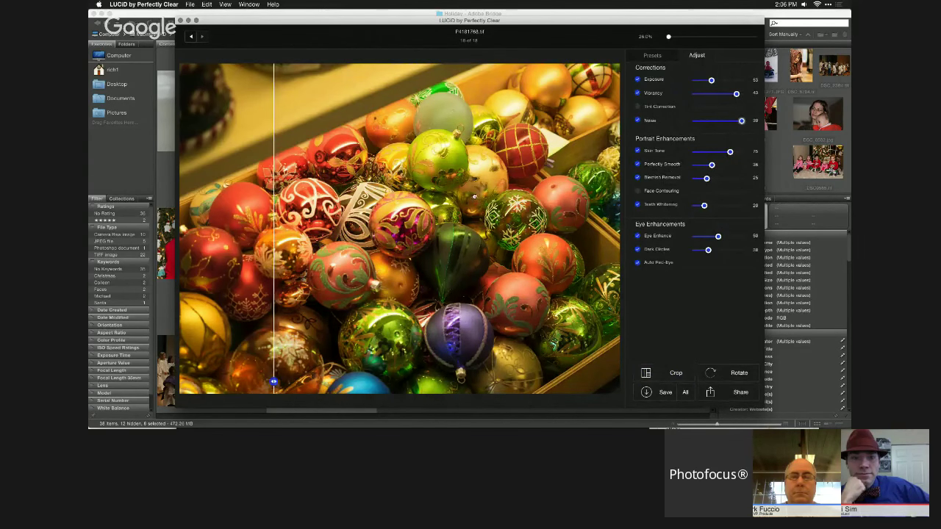
Dismiss the Share options, cancel Save All without saving, and return to Adobe Bridge.
{"action": "left_click", "coordinate": [736, 392]}
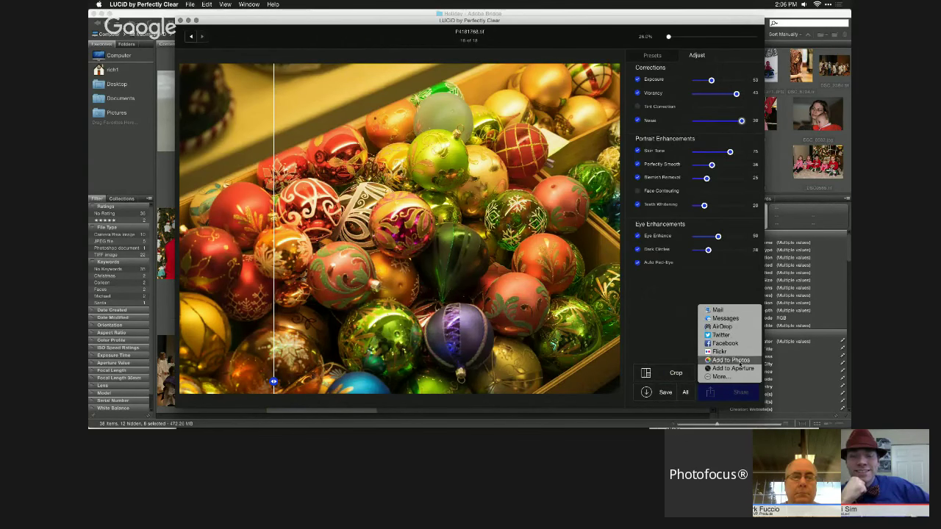
{"action": "left_click", "coordinate": [672, 329]}
{"action": "left_click", "coordinate": [685, 391]}
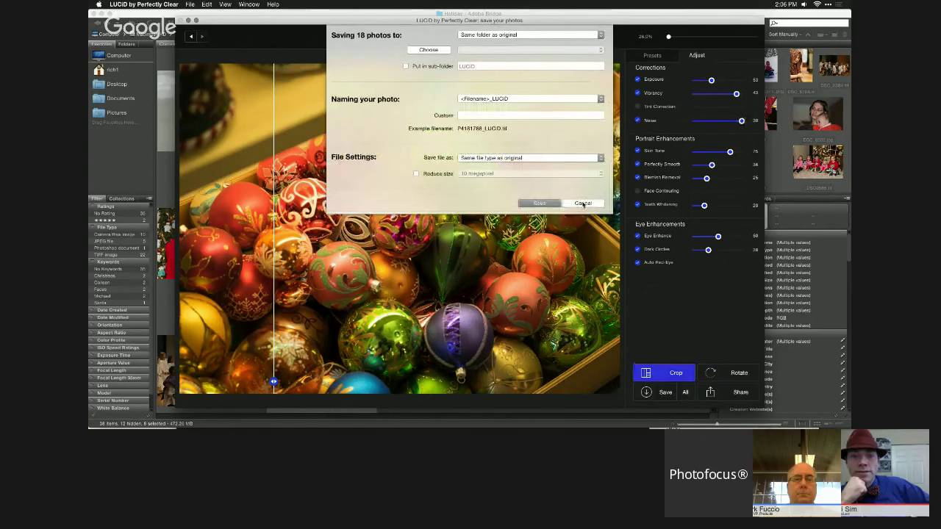
{"action": "left_click", "coordinate": [583, 204]}
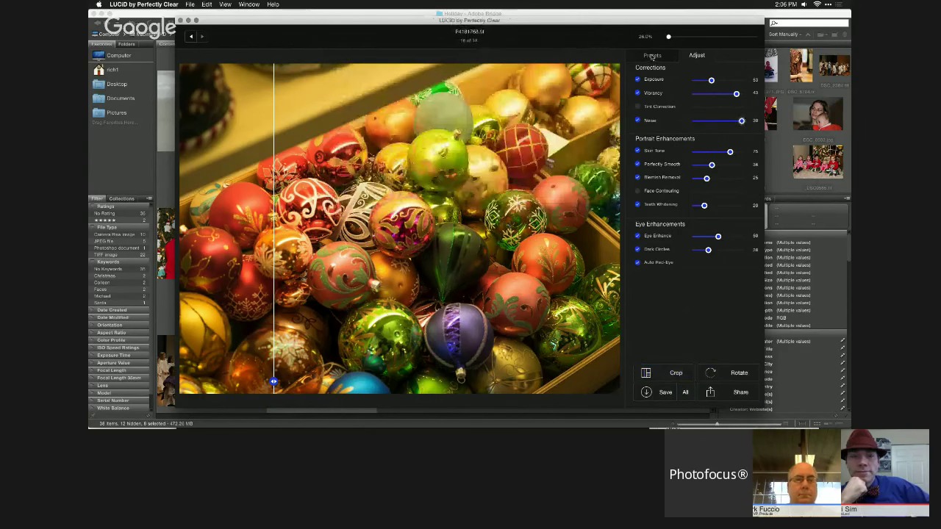
{"action": "left_click", "coordinate": [652, 55]}
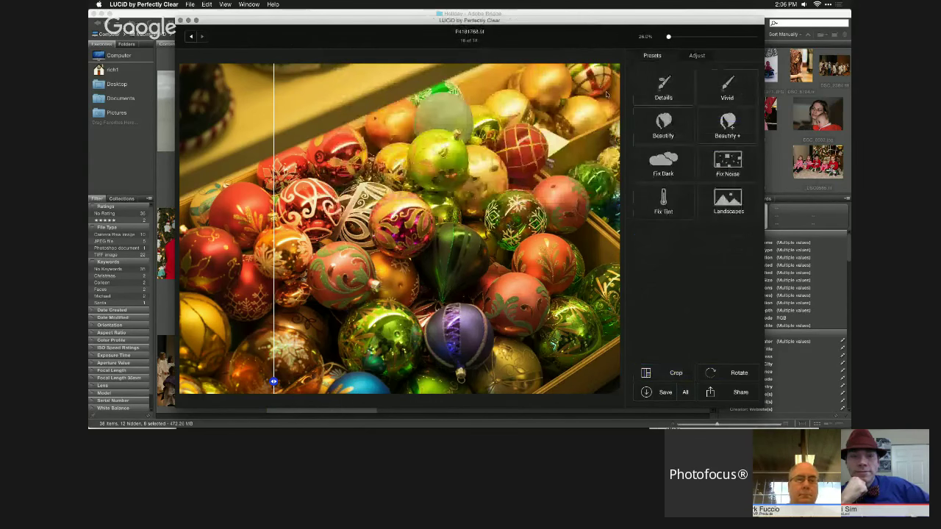
{"action": "left_click", "coordinate": [775, 174]}
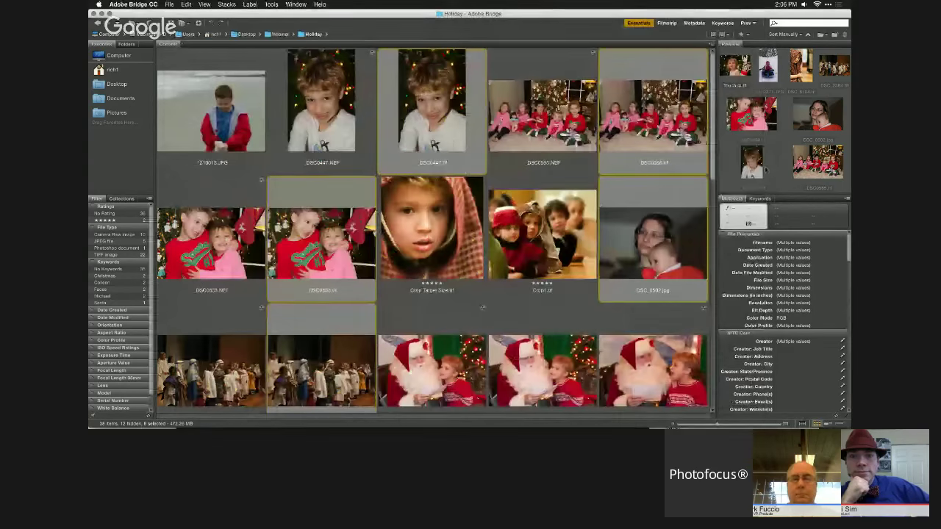
Go up from Holiday to Webinar, open the Travel folder, and select P3021341.ORF.
{"action": "left_click", "coordinate": [483, 250]}
{"action": "scroll", "coordinate": [499, 261], "scroll_direction": "down", "scroll_amount": 10}
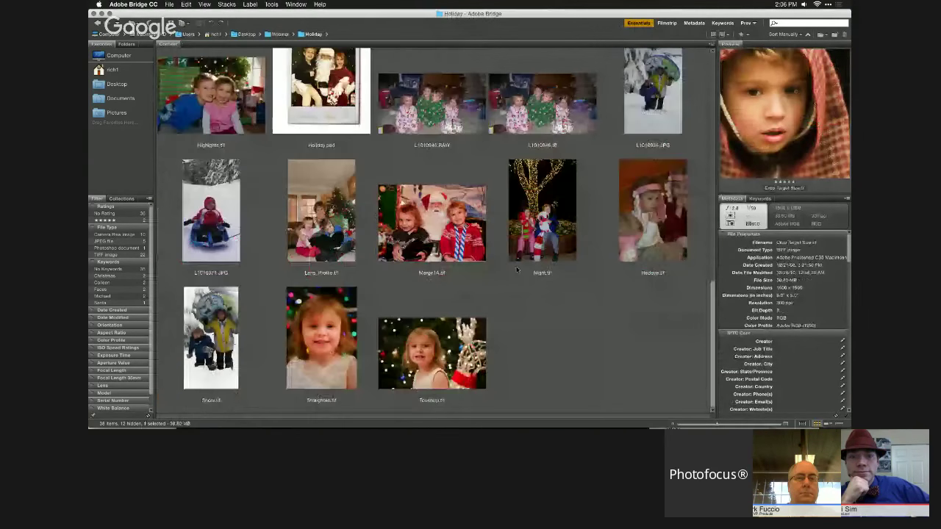
{"action": "key", "text": "super+Up"}
{"action": "key", "text": "Right"}
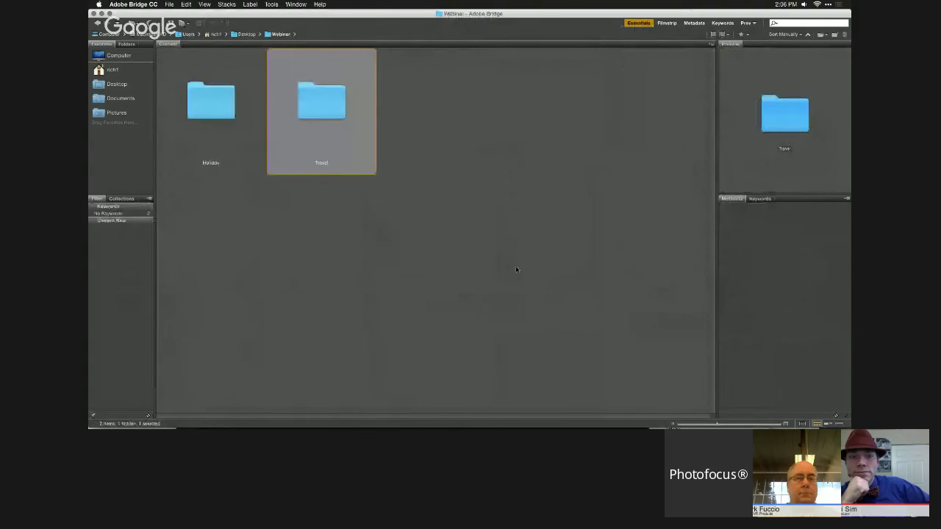
{"action": "key", "text": "super+Down"}
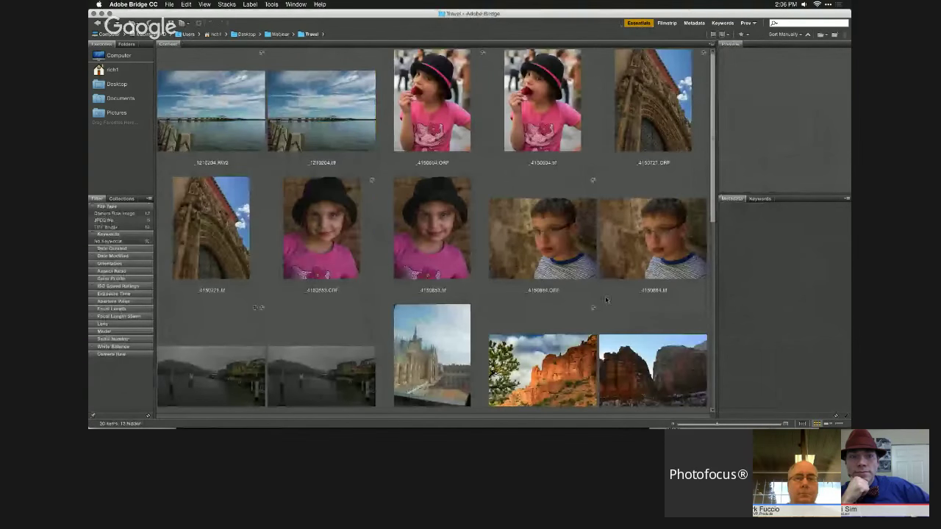
{"action": "scroll", "coordinate": [601, 296], "scroll_direction": "down", "scroll_amount": 4}
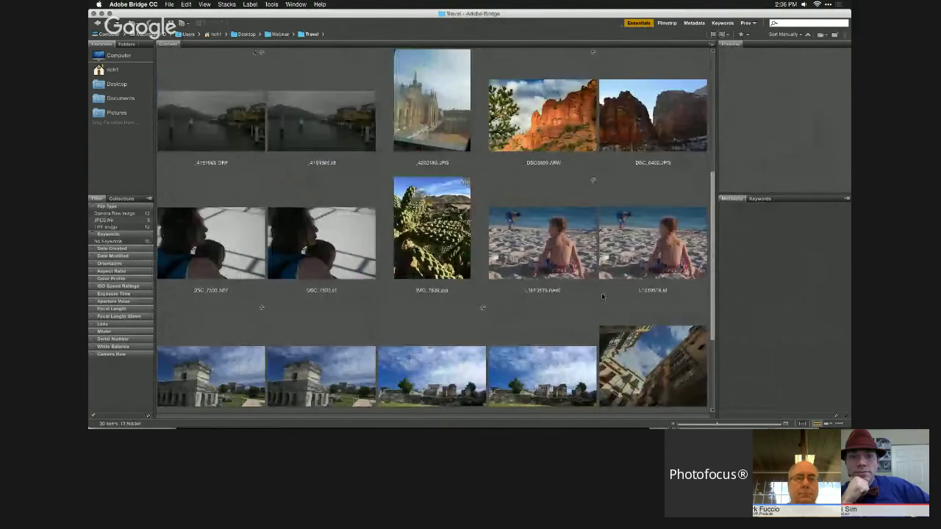
{"action": "scroll", "coordinate": [595, 291], "scroll_direction": "down", "scroll_amount": 2}
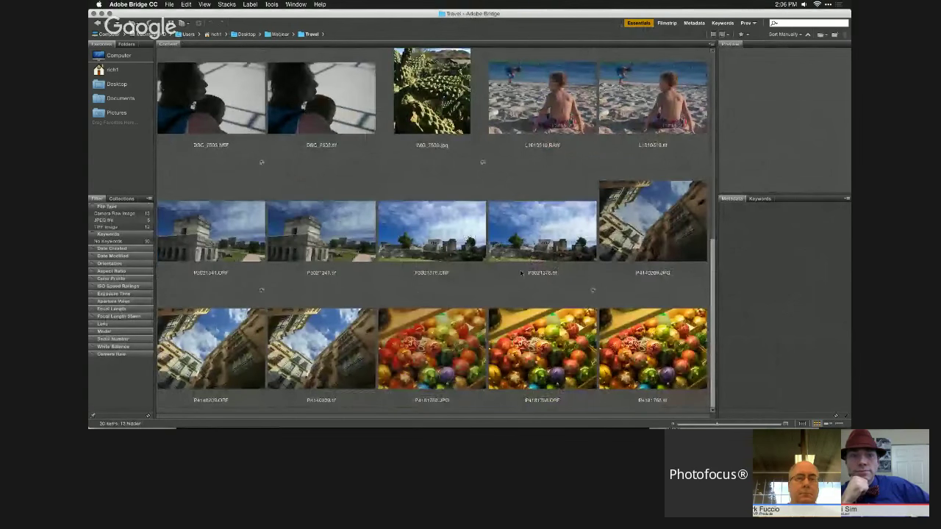
{"action": "left_click", "coordinate": [237, 241]}
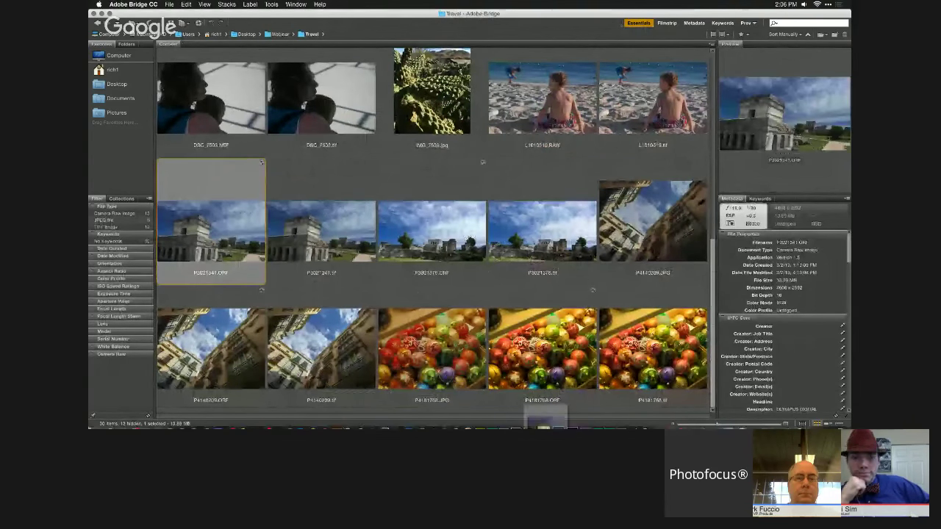
Open P3021341.ORF in Camera Raw and set the lens correction maker to Nikon.
{"action": "mouse_move", "coordinate": [556, 425]}
{"action": "left_click", "coordinate": [496, 414]}
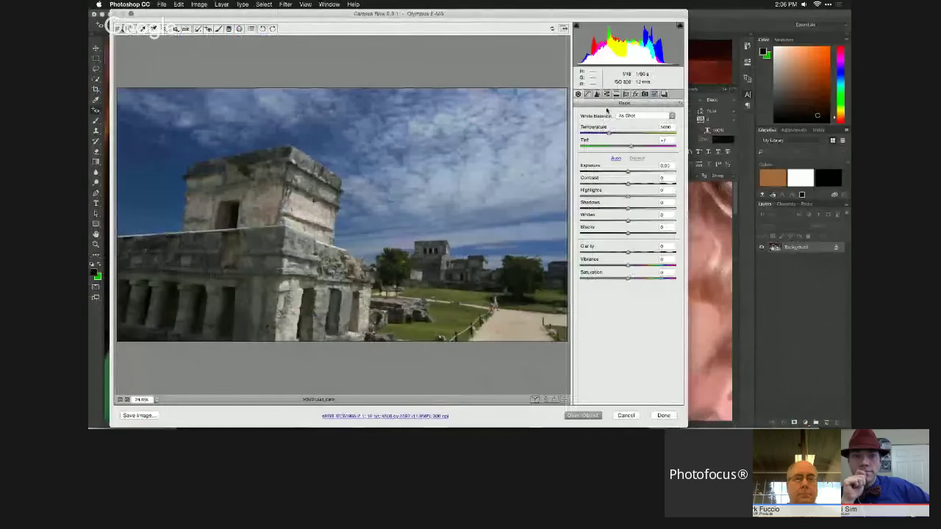
{"action": "left_click", "coordinate": [625, 94]}
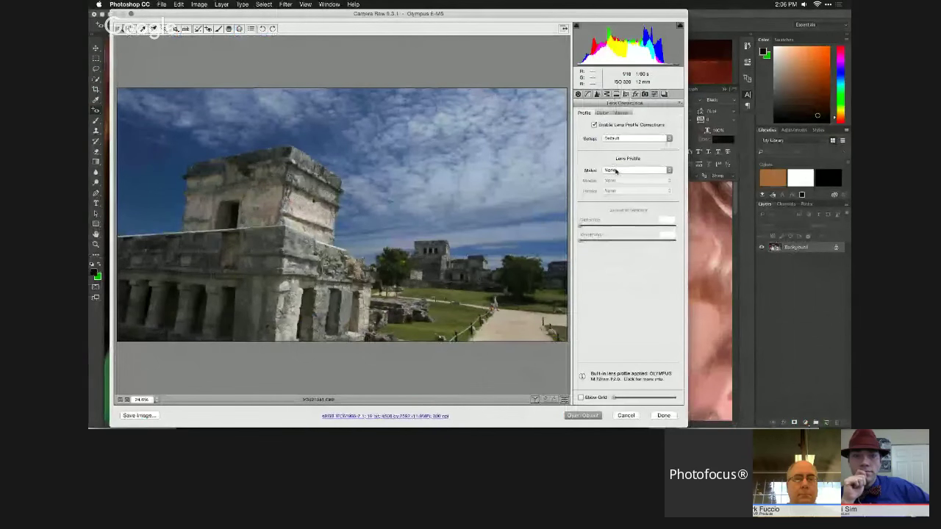
{"action": "left_click", "coordinate": [637, 170]}
{"action": "left_click", "coordinate": [622, 264]}
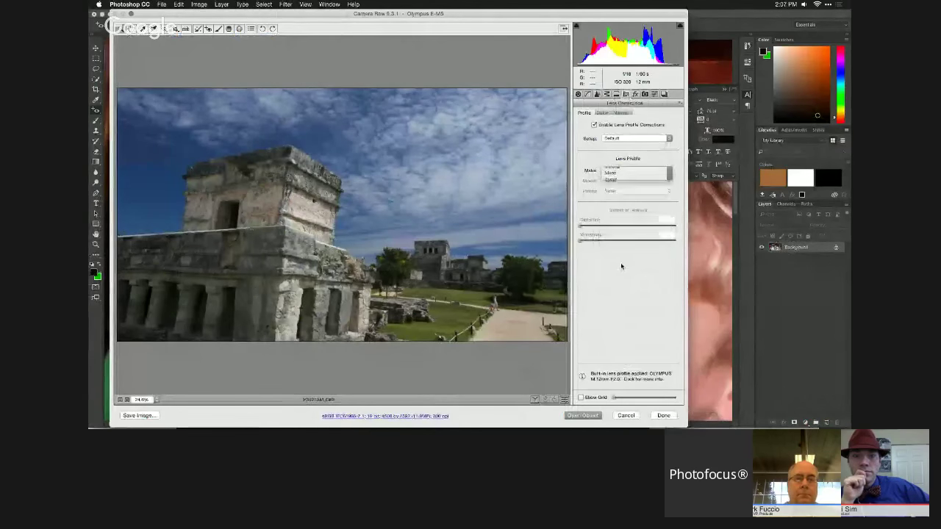
Apply Upright Vertical, then Upright Auto perspective correction in the Manual lens corrections.
{"action": "left_click", "coordinate": [620, 114]}
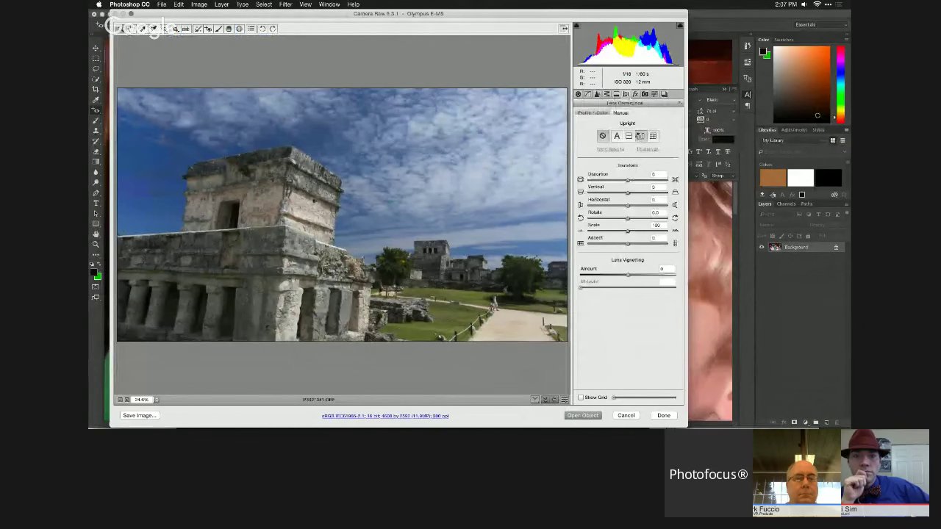
{"action": "left_click", "coordinate": [640, 136]}
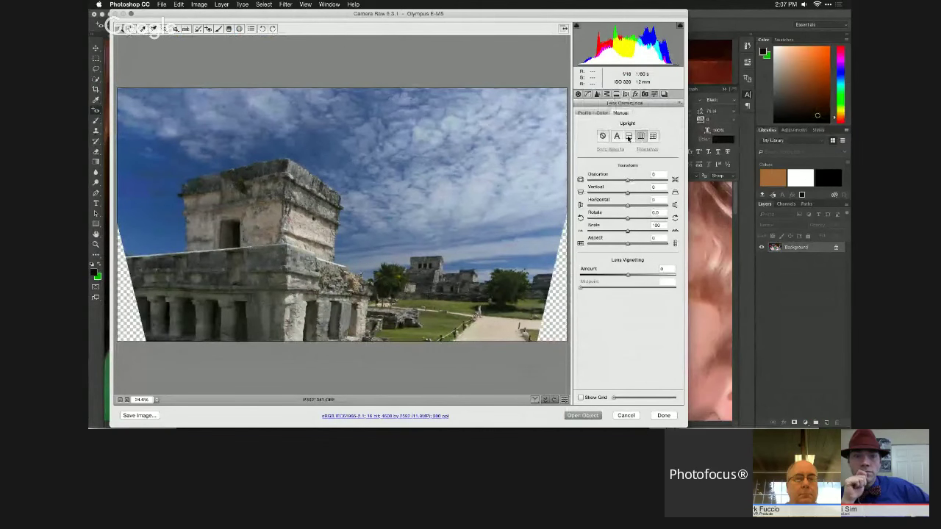
{"action": "left_click", "coordinate": [618, 137]}
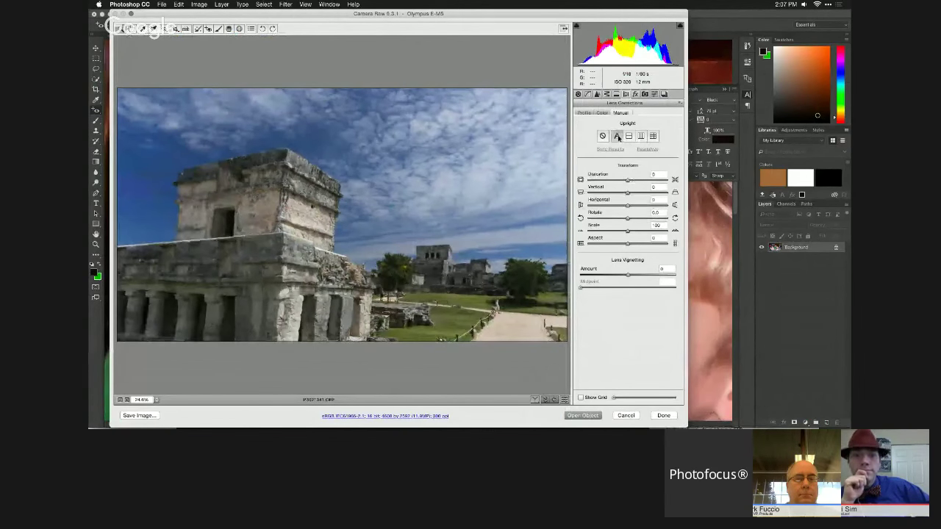
{"action": "left_click", "coordinate": [578, 94]}
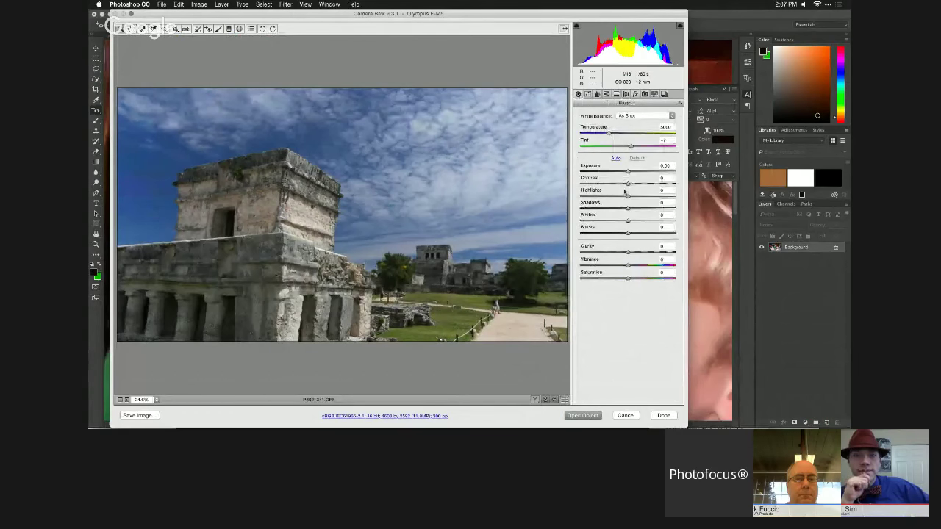
Set Highlights -100, Shadows +56, Exposure -0.30, then open the photo as a Photoshop smart object.
{"action": "left_click_drag", "start_coordinate": [627, 196], "coordinate": [656, 212]}
{"action": "left_click_drag", "start_coordinate": [628, 172], "coordinate": [625, 173]}
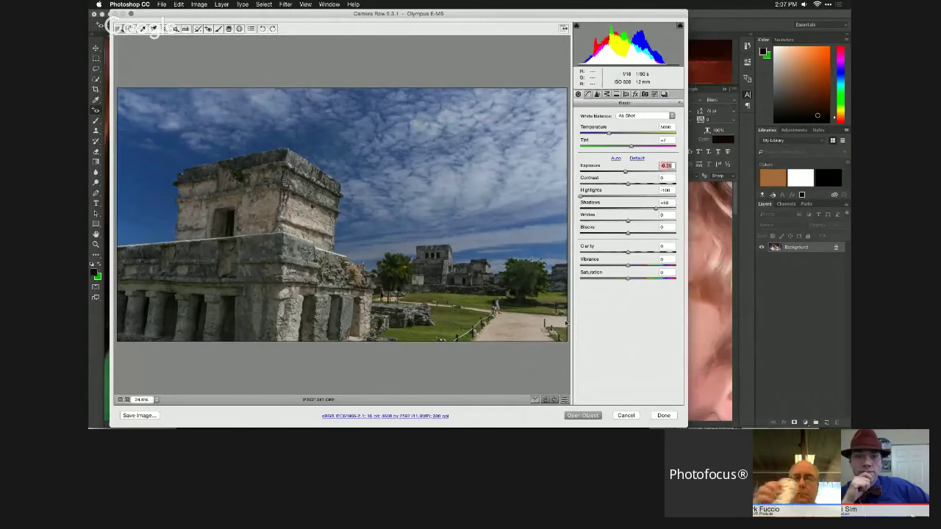
{"action": "left_click", "coordinate": [428, 416]}
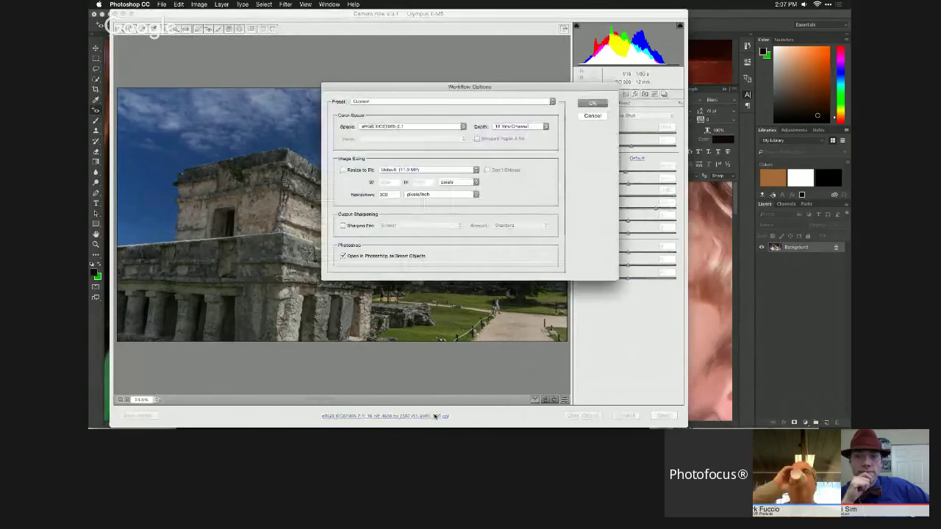
{"action": "left_click", "coordinate": [592, 103]}
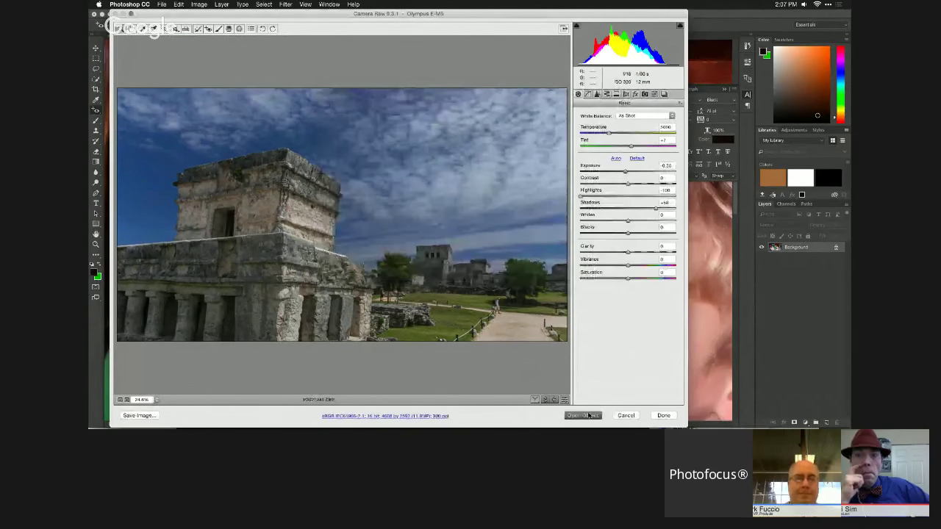
{"action": "left_click", "coordinate": [625, 416]}
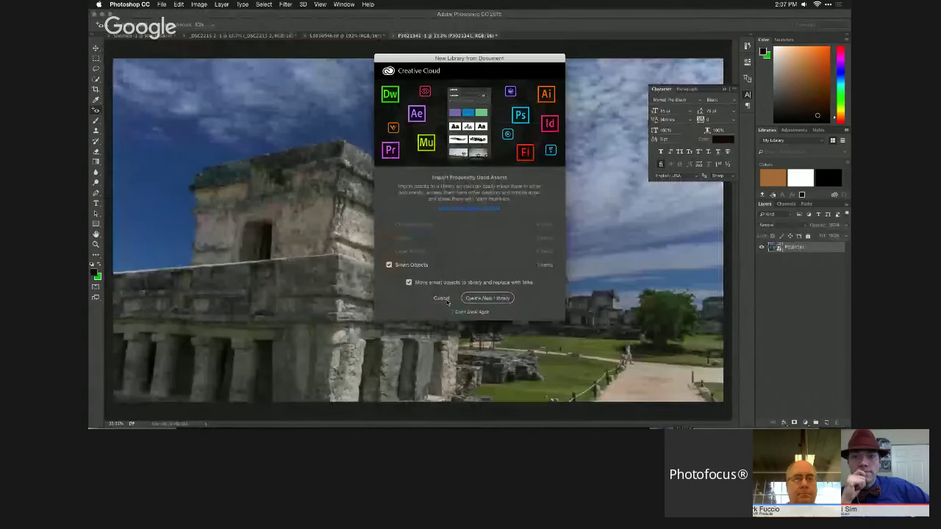
Cancel the New Library from Document prompt and run Filter > Athentech Imaging > Perfectly Clear.
{"action": "left_click", "coordinate": [441, 299]}
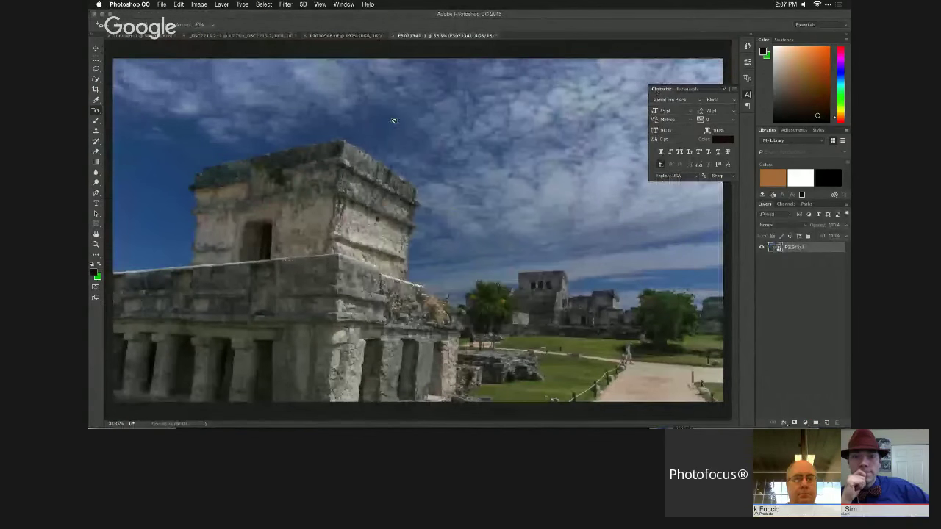
{"action": "left_click", "coordinate": [286, 5]}
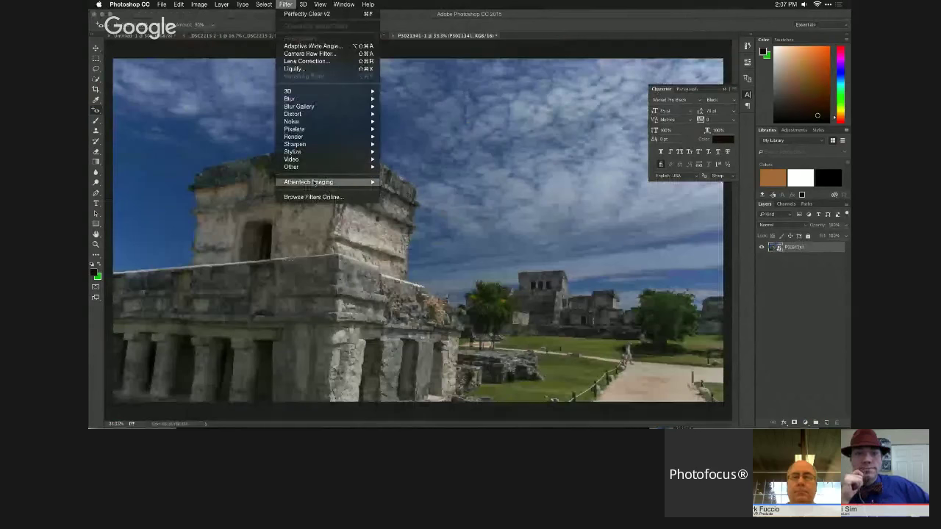
{"action": "mouse_move", "coordinate": [307, 182]}
{"action": "left_click", "coordinate": [405, 182]}
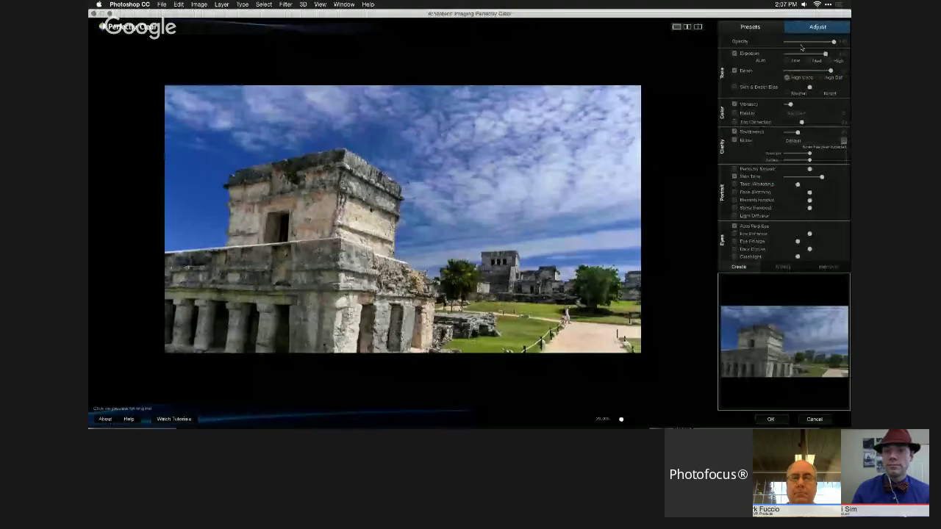
Try the Landscapes preset, settle on Vivid, and compare it against the original photo.
{"action": "left_click", "coordinate": [818, 193]}
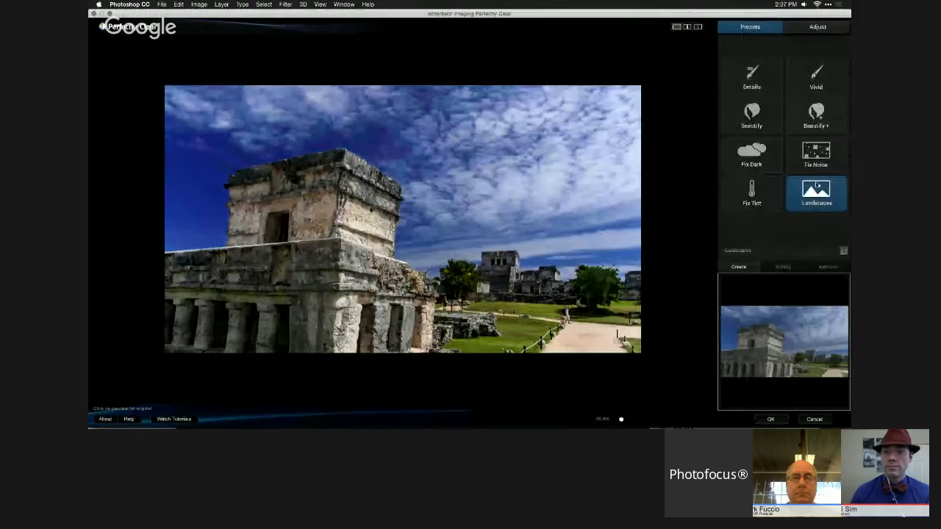
{"action": "left_click", "coordinate": [817, 74]}
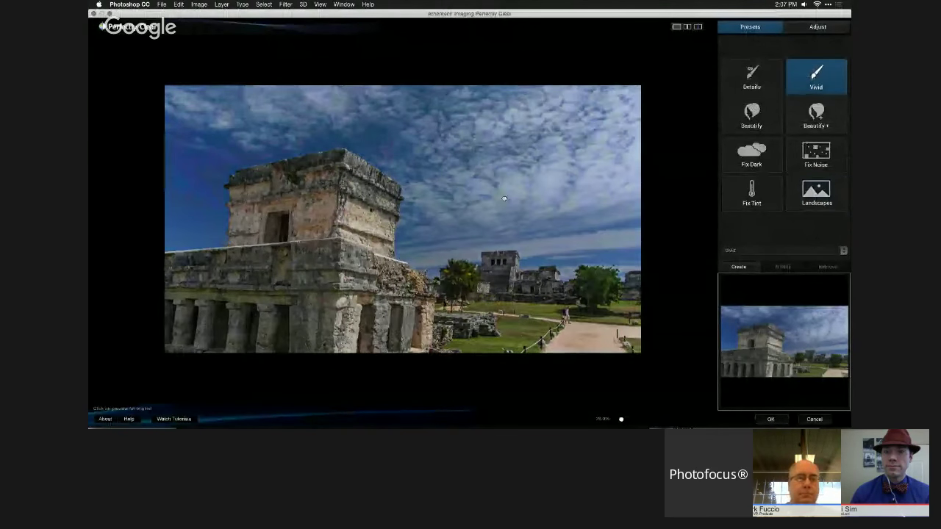
{"action": "left_click", "coordinate": [504, 199]}
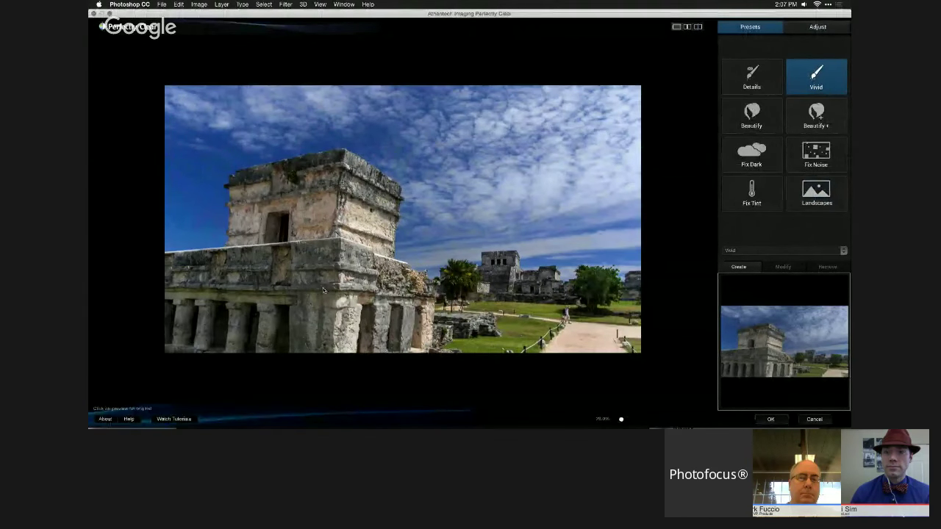
{"action": "left_click", "coordinate": [808, 28]}
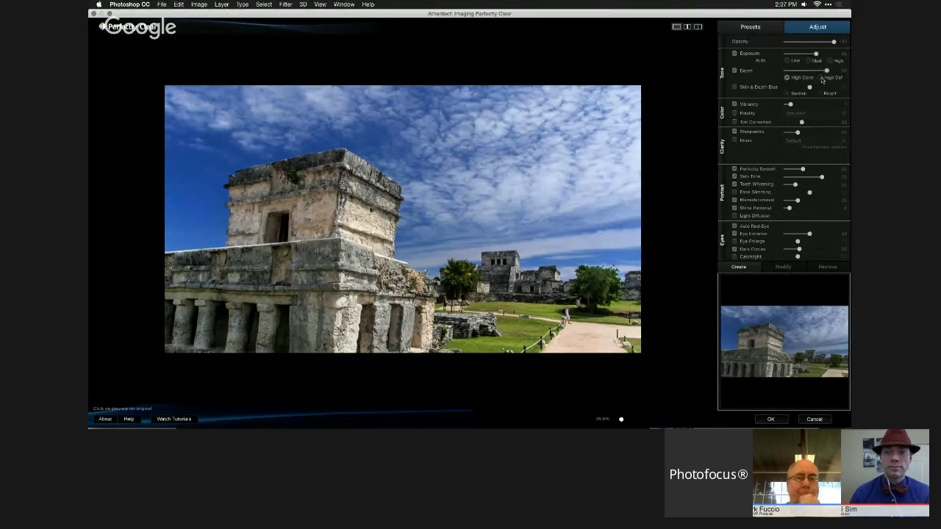
Set Depth to High Contrast, boost Vibrancy, and turn on Noise reduction for the temple photo.
{"action": "left_click", "coordinate": [820, 78]}
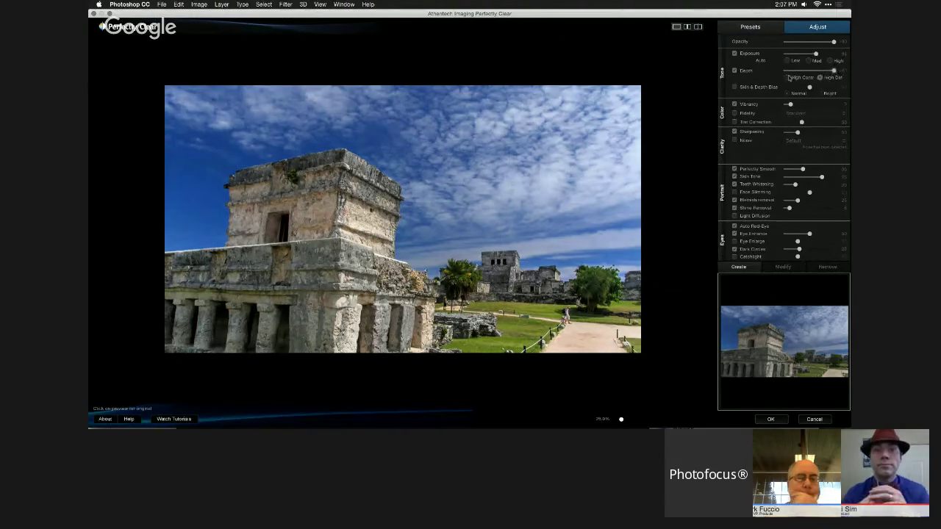
{"action": "left_click", "coordinate": [788, 78]}
{"action": "left_click", "coordinate": [819, 78]}
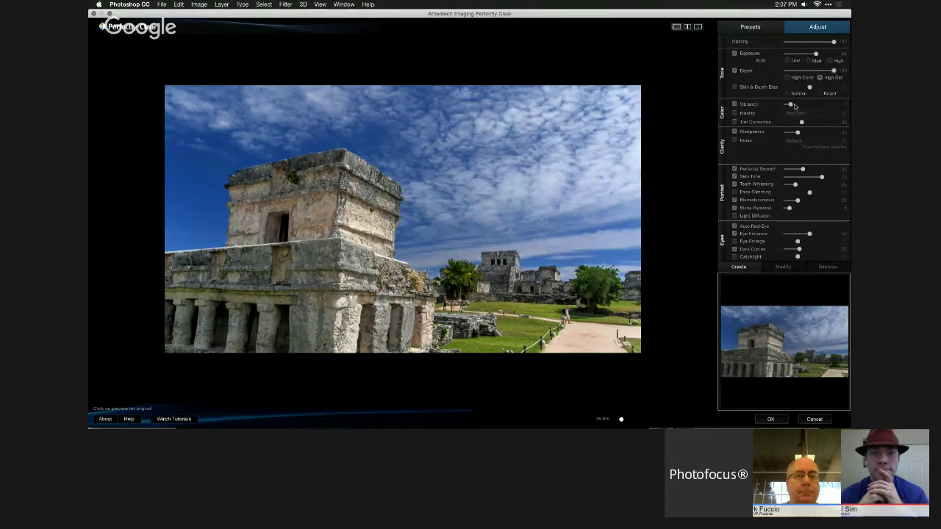
{"action": "left_click_drag", "start_coordinate": [797, 105], "coordinate": [819, 104]}
{"action": "left_click", "coordinate": [786, 77]}
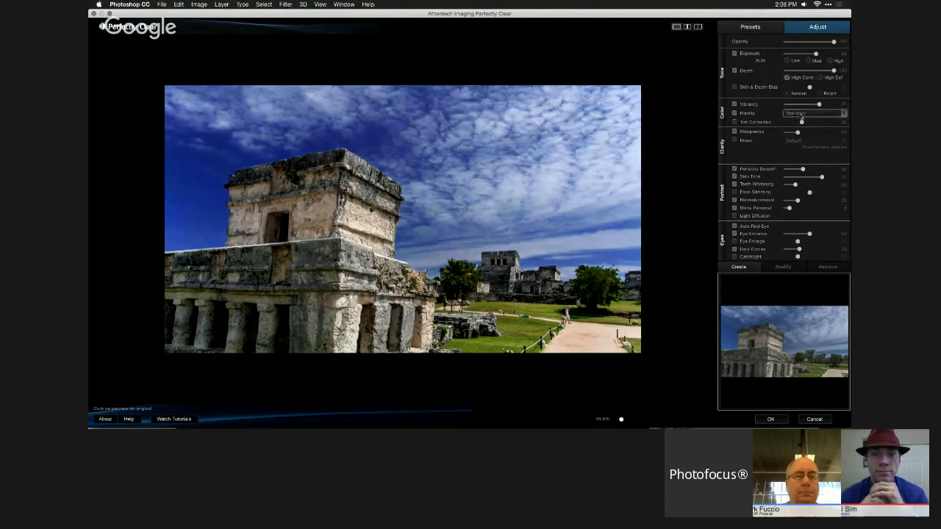
{"action": "left_click_drag", "start_coordinate": [819, 105], "coordinate": [813, 107]}
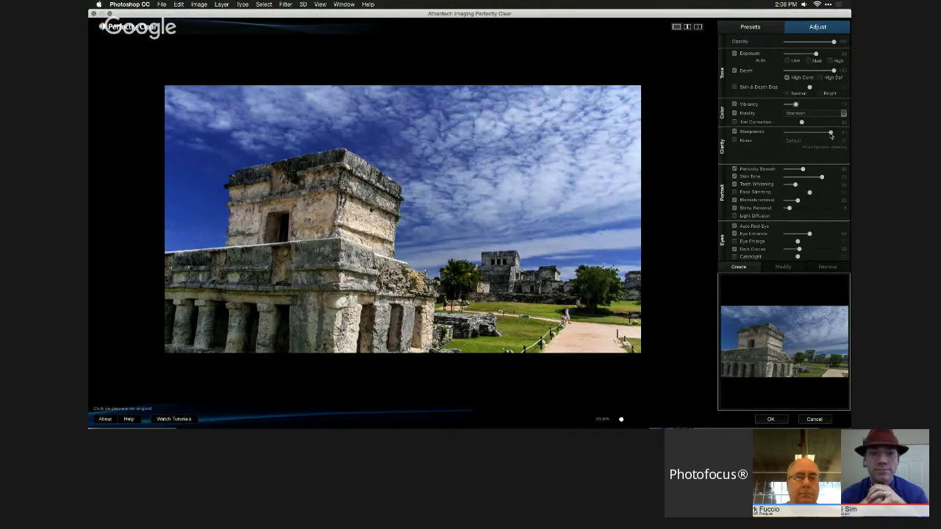
{"action": "left_click", "coordinate": [747, 140]}
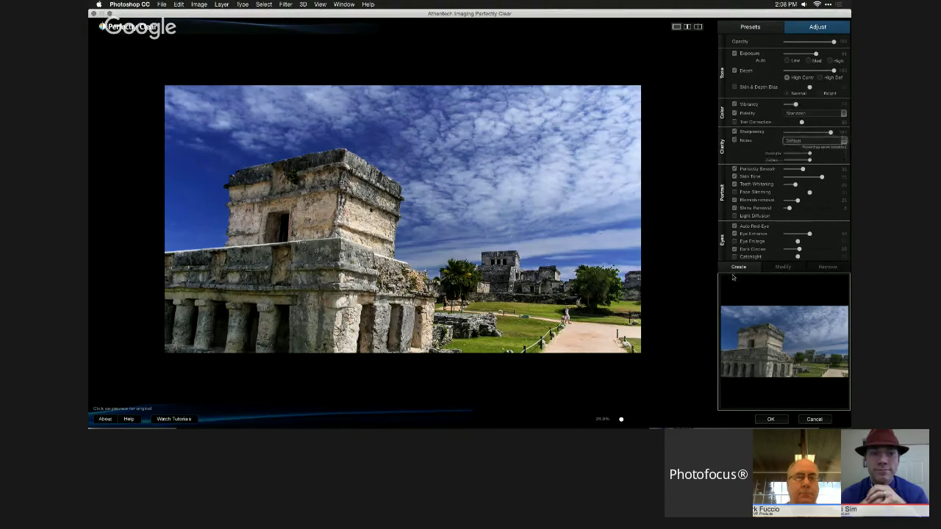
Check the result in split before/after view, then commit the Perfectly Clear enhancement to Photoshop.
{"action": "left_click", "coordinate": [697, 26]}
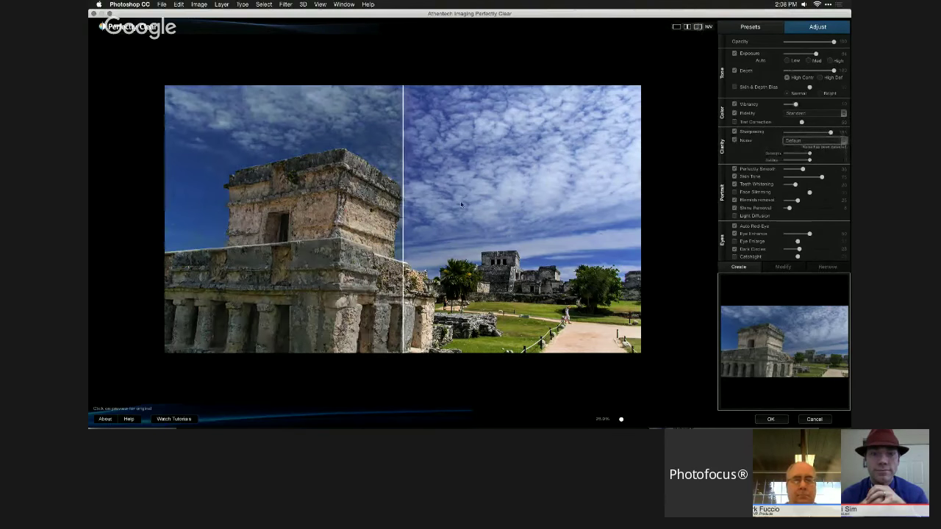
{"action": "left_click_drag", "start_coordinate": [403, 237], "coordinate": [163, 219]}
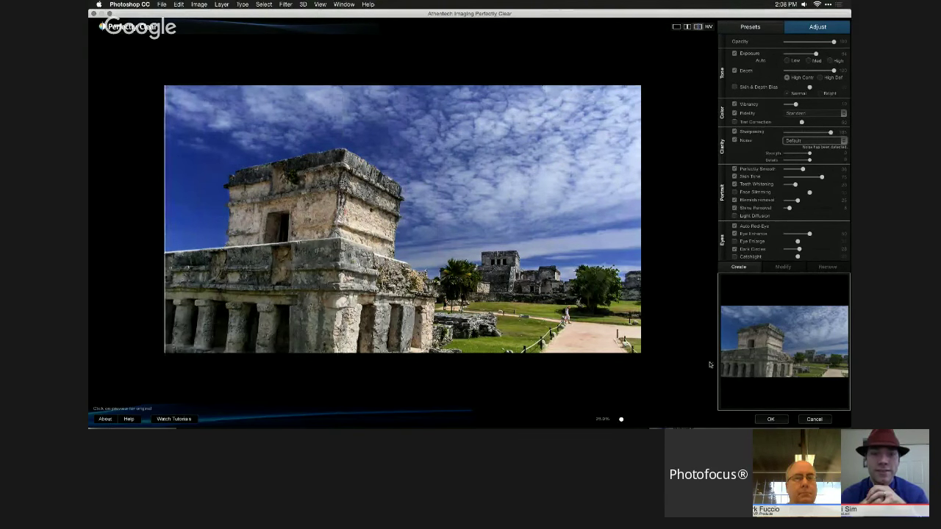
{"action": "left_click", "coordinate": [766, 418]}
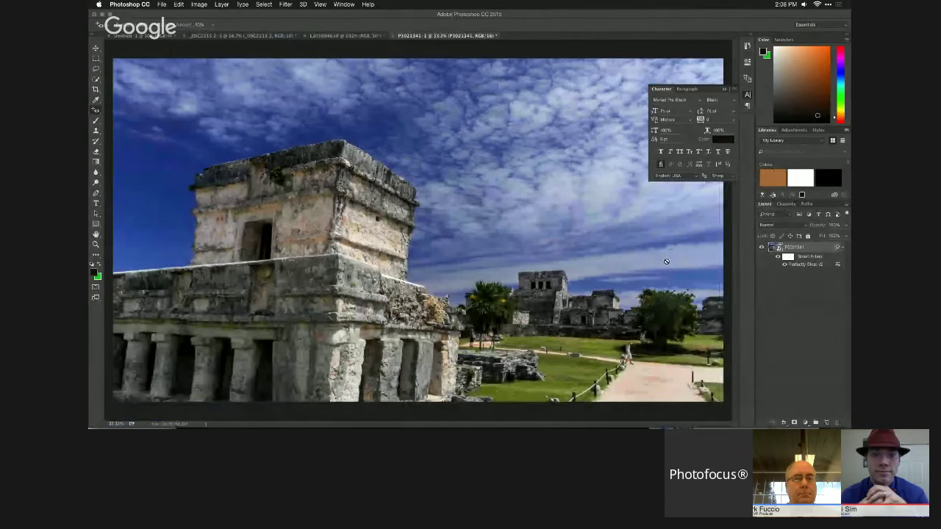
{"action": "key", "text": "super+Tab"}
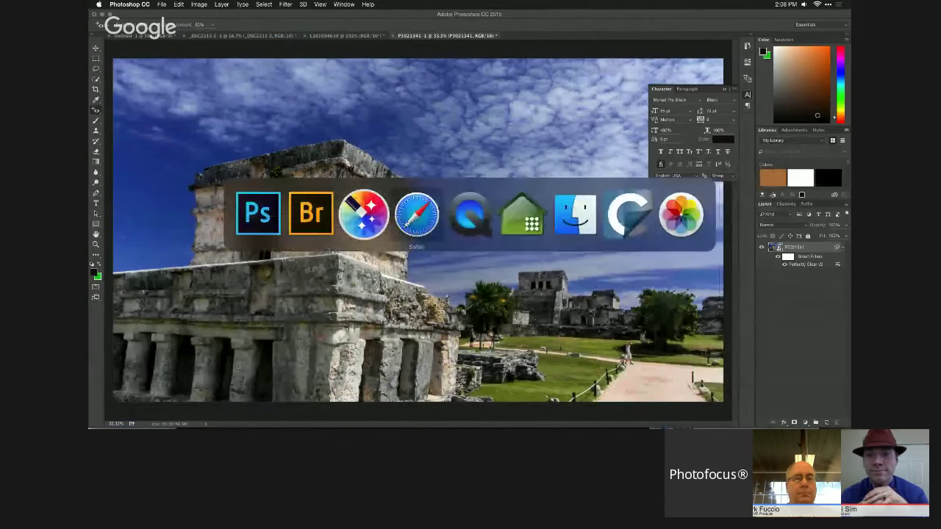
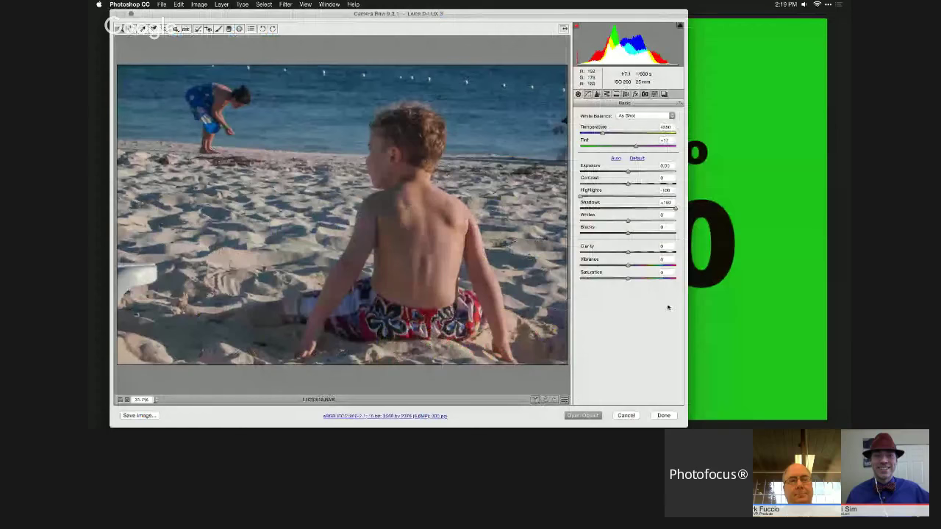
Enlarge the Camera Raw window and straighten the crop along the horizon.
{"action": "left_click_drag", "start_coordinate": [694, 340], "coordinate": [782, 341]}
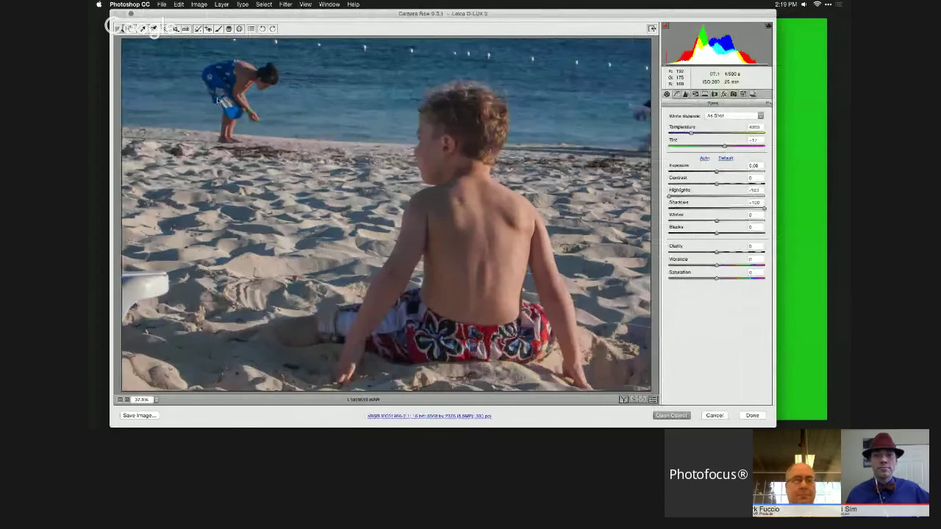
{"action": "left_click", "coordinate": [186, 28]}
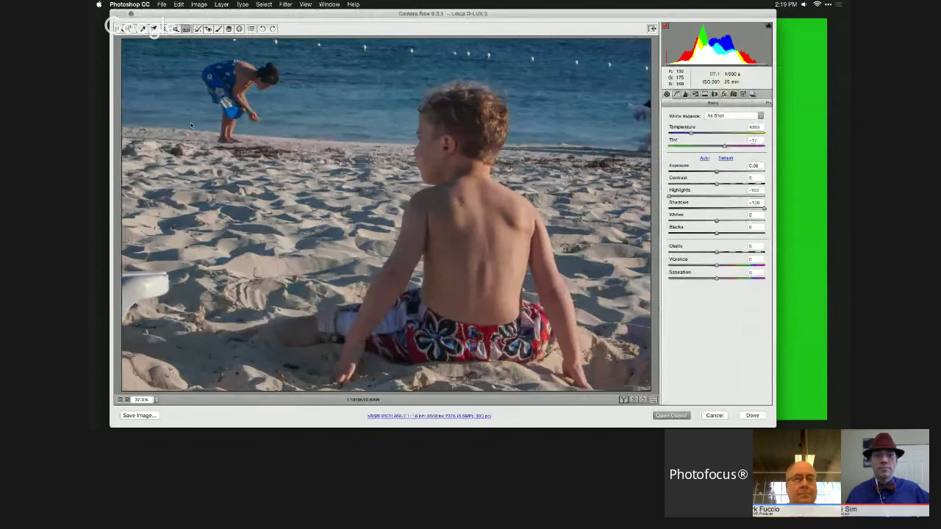
{"action": "left_click_drag", "start_coordinate": [224, 41], "coordinate": [643, 66]}
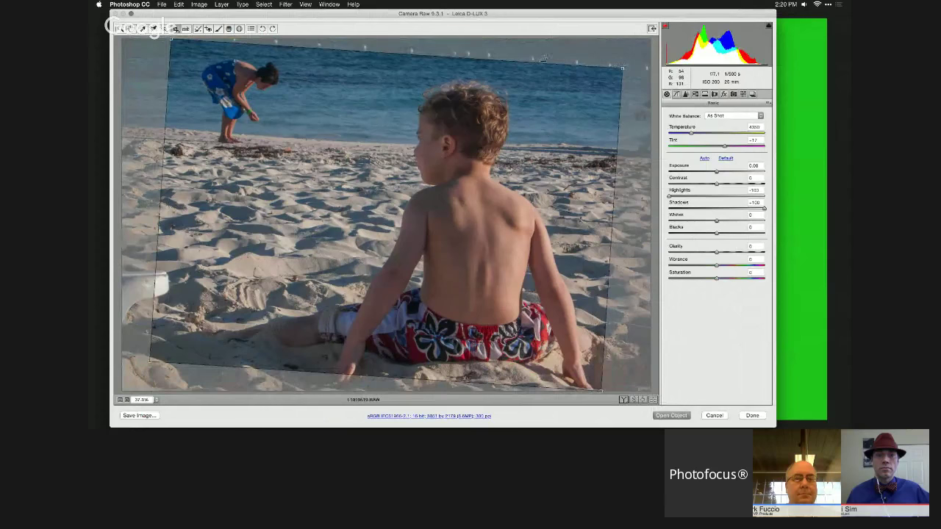
{"action": "key", "text": "Return"}
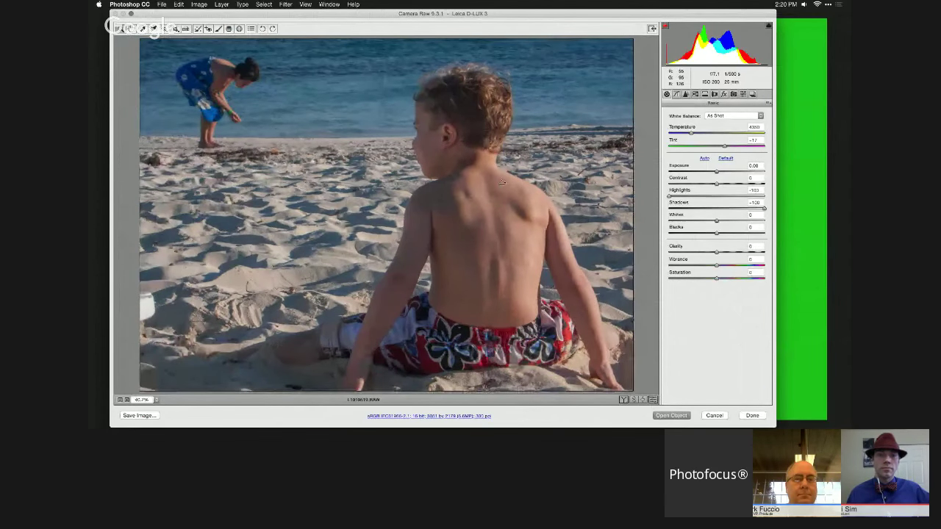
Set the exposure to -0.05.
{"action": "left_click", "coordinate": [669, 196]}
{"action": "left_click", "coordinate": [764, 208]}
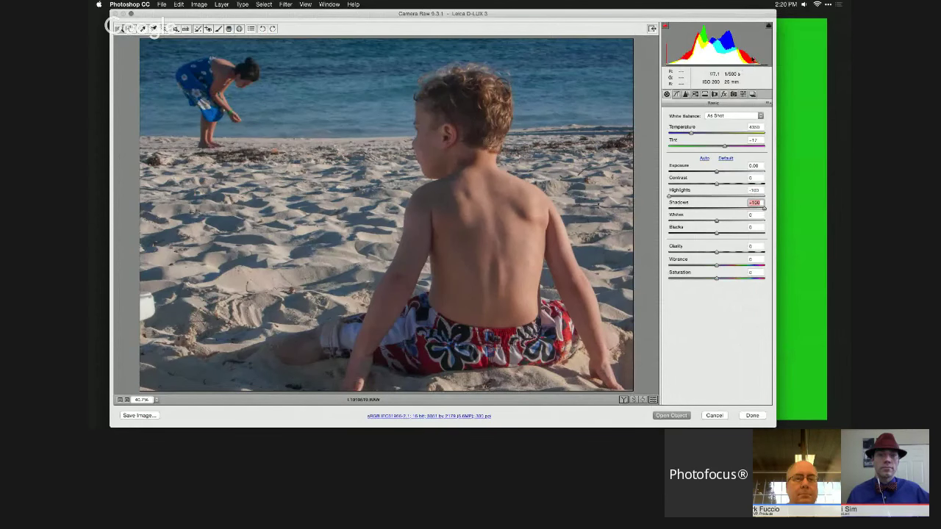
{"action": "left_click_drag", "start_coordinate": [716, 171], "coordinate": [719, 171]}
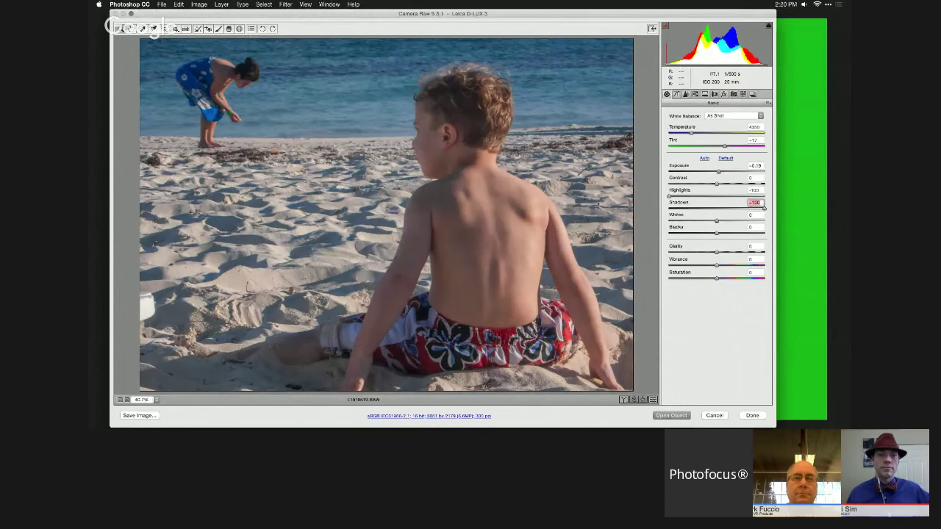
{"action": "left_click_drag", "start_coordinate": [683, 59], "coordinate": [680, 59]}
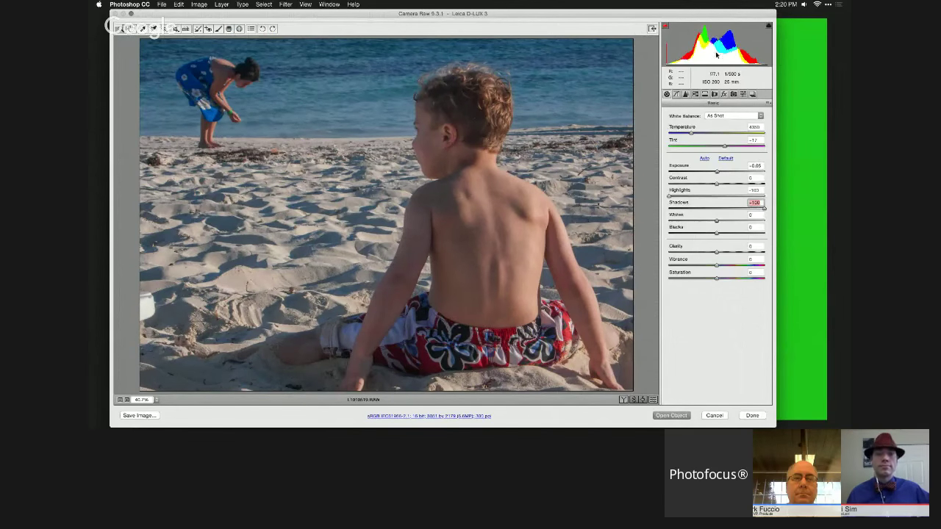
Accept the Workflow Options unchanged and open the image in Photoshop.
{"action": "left_click", "coordinate": [488, 416]}
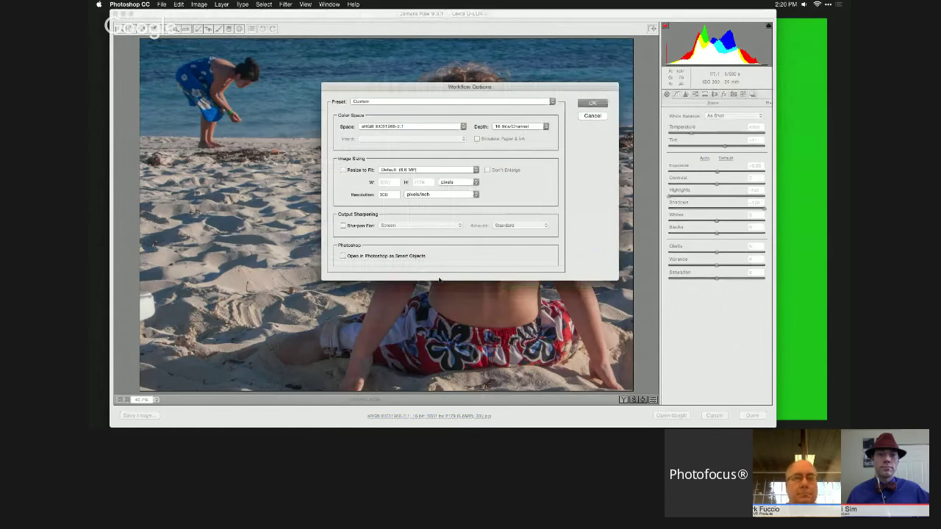
{"action": "left_click", "coordinate": [592, 103]}
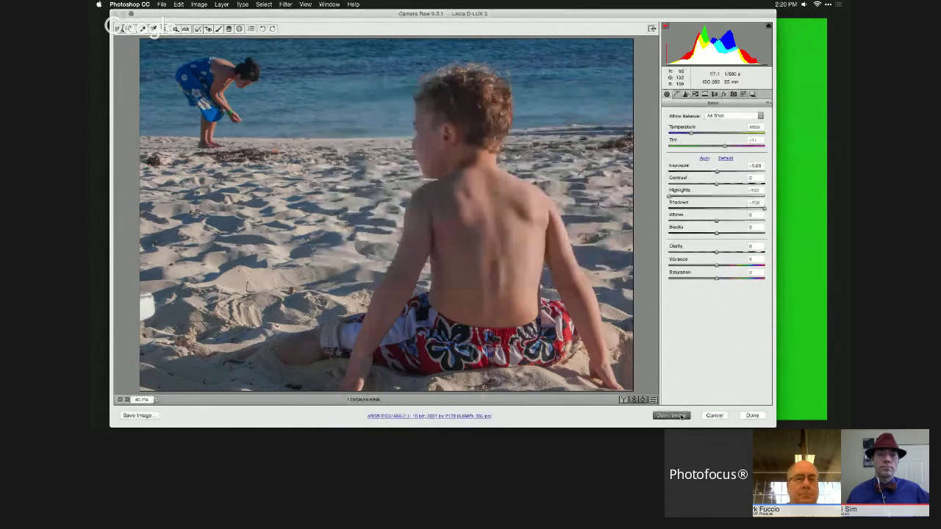
{"action": "left_click", "coordinate": [681, 416]}
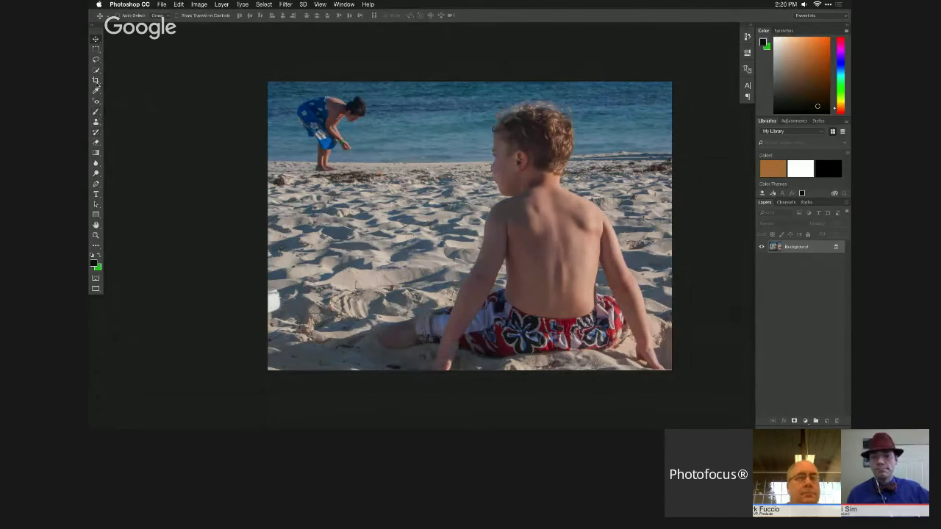
Draw a Lasso selection around the girl in the background.
{"action": "left_click", "coordinate": [96, 60]}
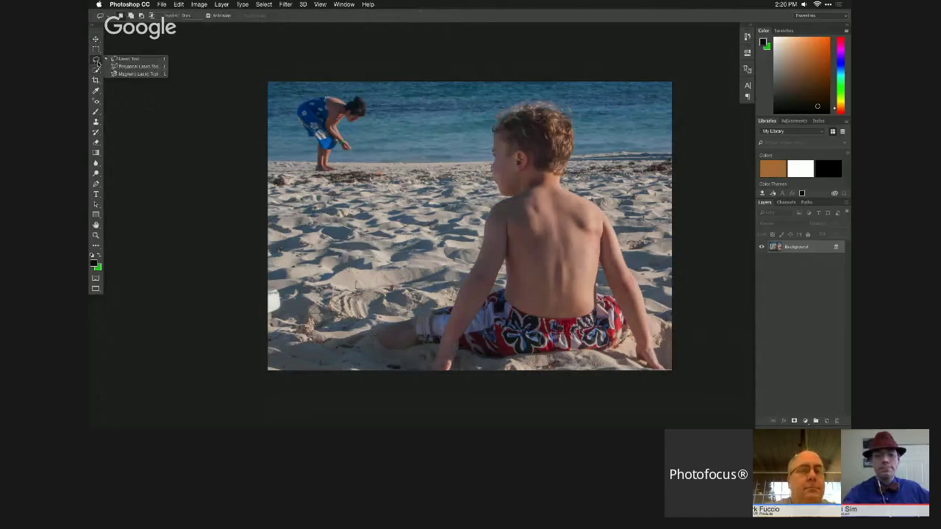
{"action": "left_click", "coordinate": [330, 92]}
{"action": "left_click_drag", "start_coordinate": [323, 90], "coordinate": [294, 105]}
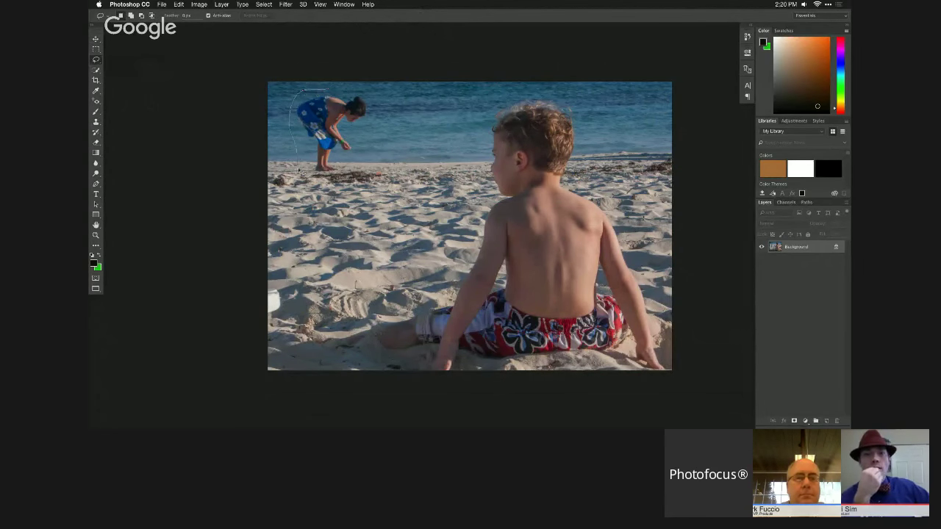
{"action": "left_click_drag", "start_coordinate": [324, 183], "coordinate": [341, 170]}
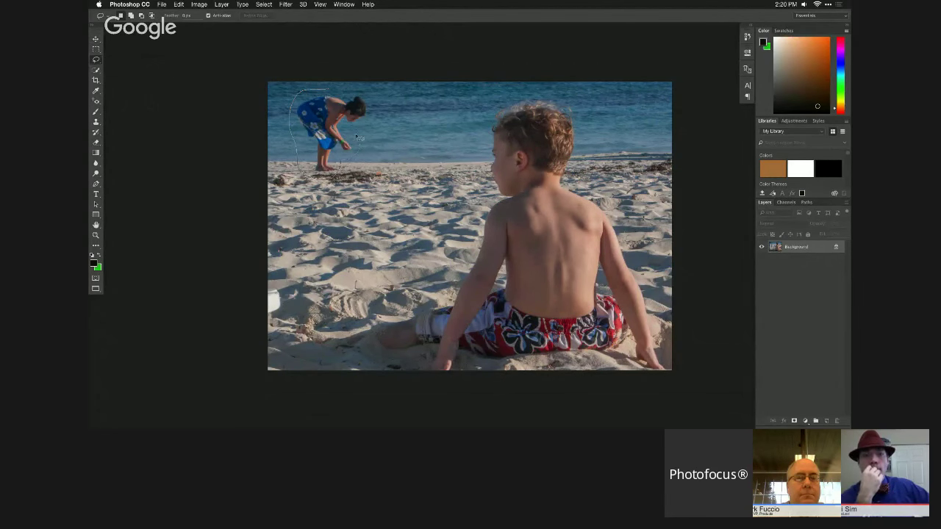
{"action": "mouse_move", "coordinate": [383, 111]}
{"action": "left_mouse_down"}
{"action": "mouse_move", "coordinate": [363, 87]}
{"action": "mouse_move", "coordinate": [327, 89]}
{"action": "left_mouse_up"}
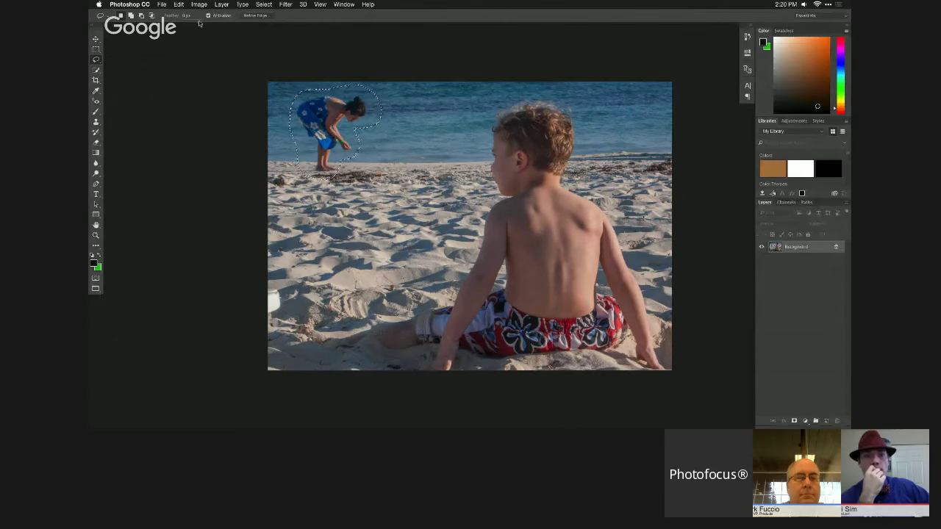
Feather the selection edge using Select > Modify > Feather.
{"action": "left_click", "coordinate": [263, 5]}
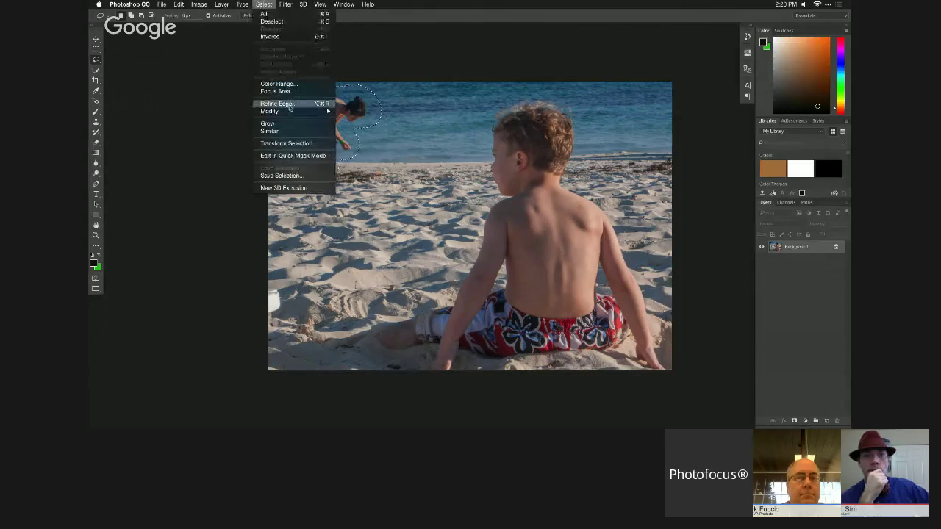
{"action": "mouse_move", "coordinate": [290, 115]}
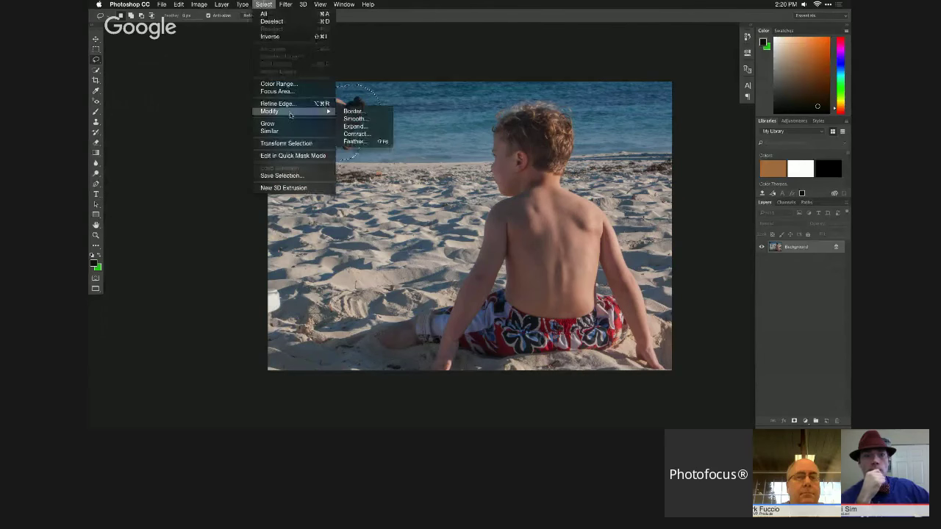
{"action": "left_click", "coordinate": [377, 142]}
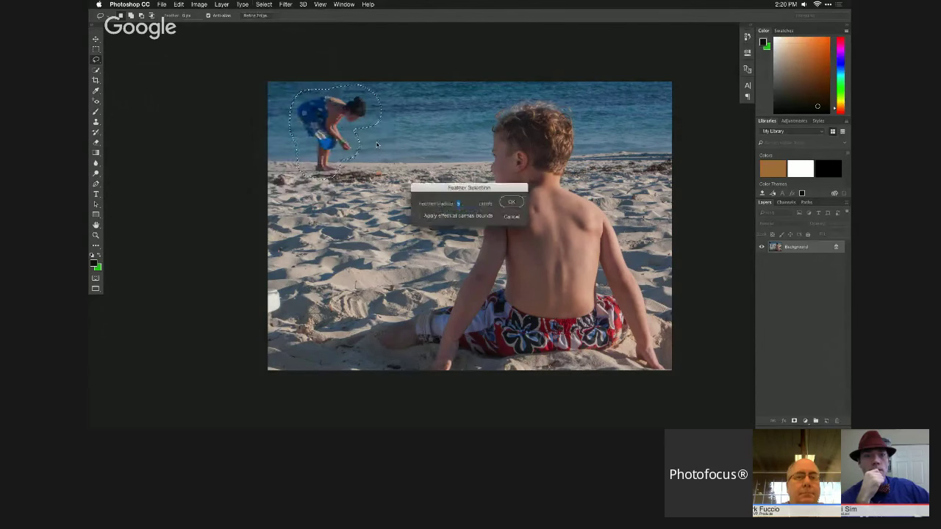
{"action": "key", "text": "Return"}
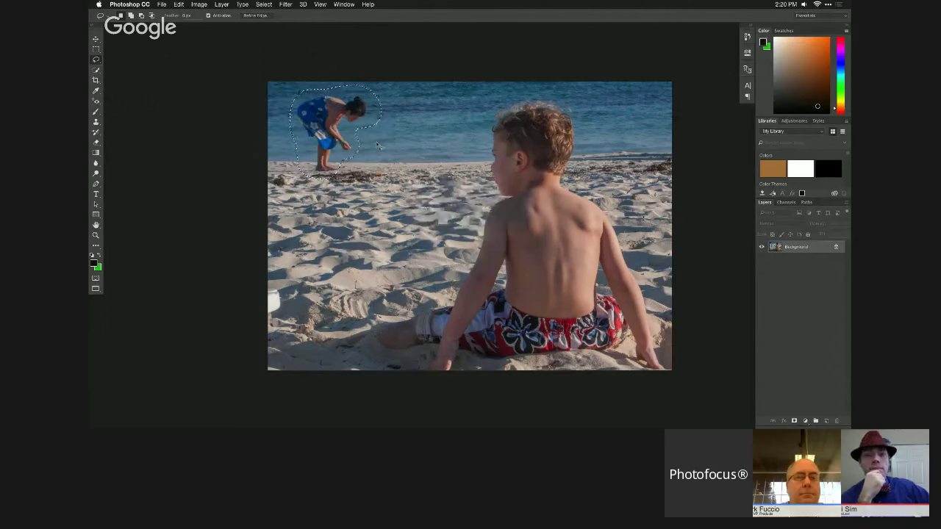
Fill the selection with Content-Aware to remove the girl.
{"action": "left_click", "coordinate": [178, 4]}
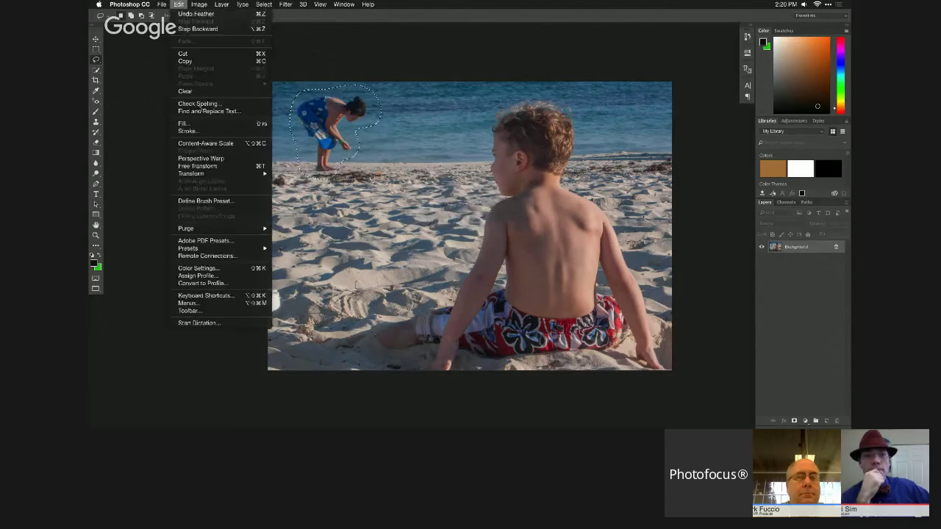
{"action": "left_click", "coordinate": [185, 123]}
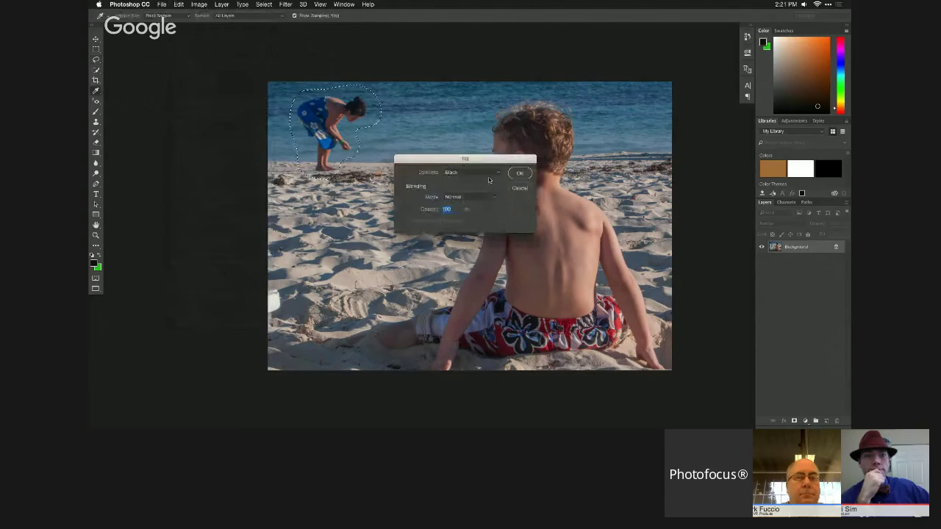
{"action": "left_click", "coordinate": [489, 174]}
{"action": "left_click", "coordinate": [485, 147]}
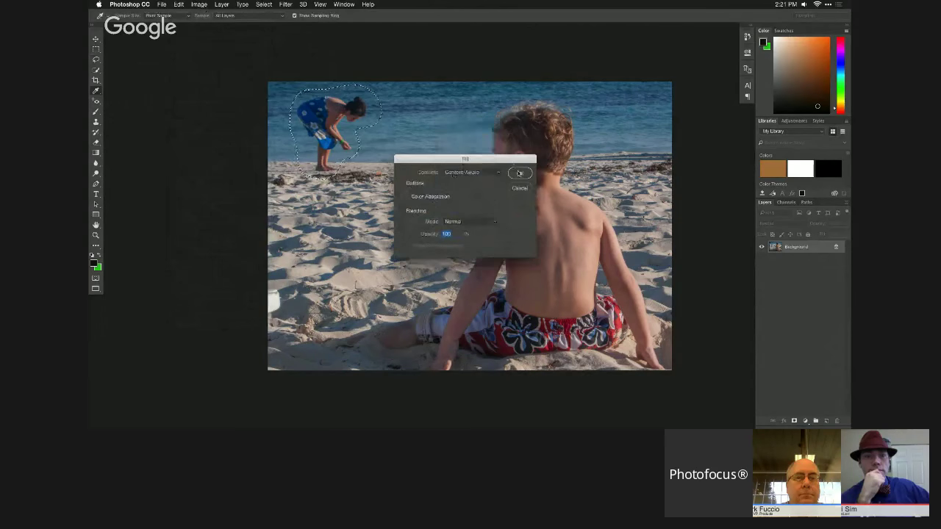
{"action": "left_click", "coordinate": [519, 173]}
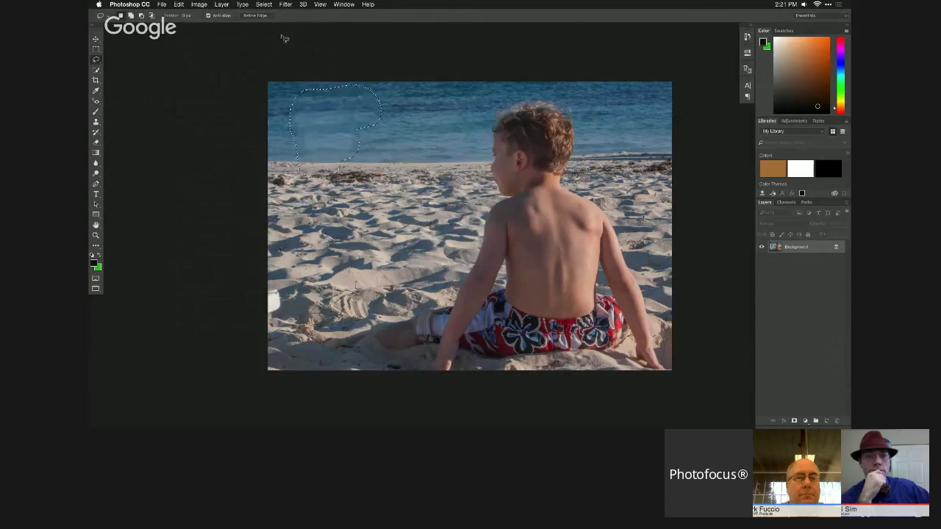
Hide the selection edges using View > Show > Selection Edges.
{"action": "left_click", "coordinate": [263, 4]}
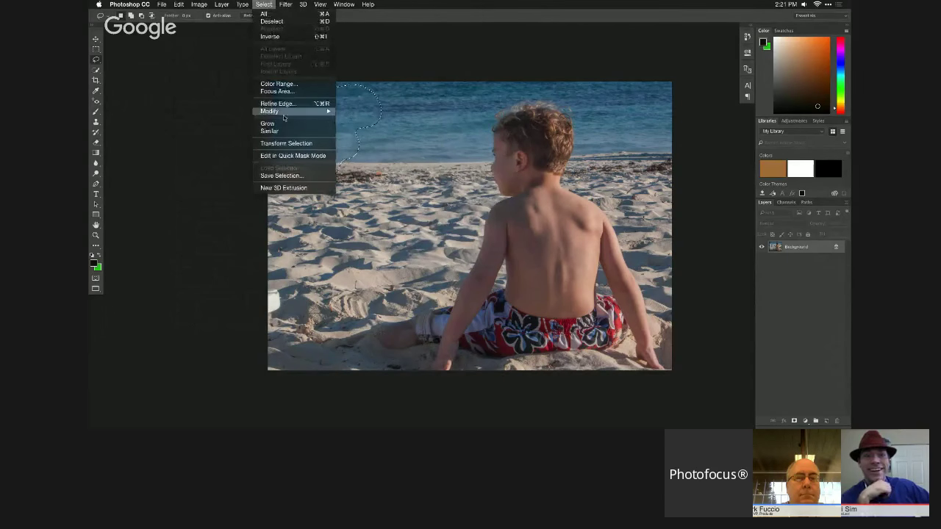
{"action": "mouse_move", "coordinate": [288, 114]}
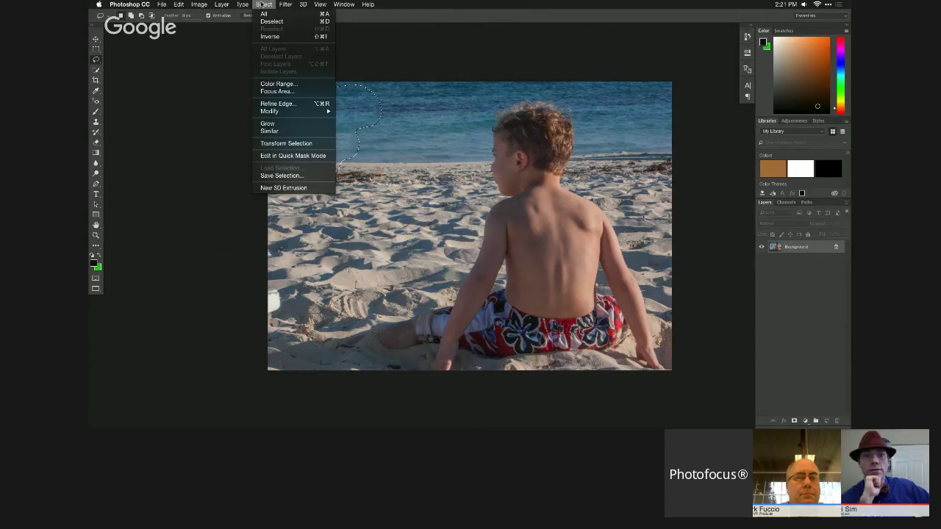
{"action": "mouse_move", "coordinate": [320, 5]}
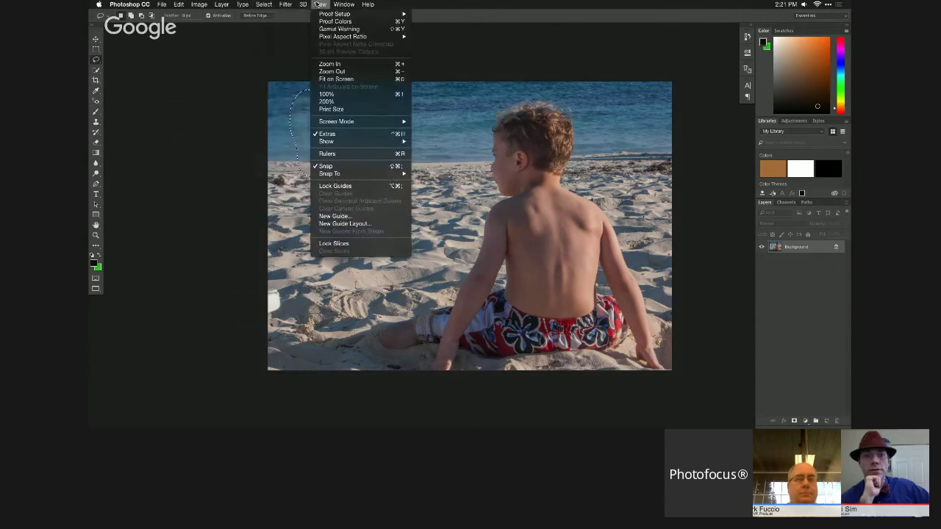
{"action": "mouse_move", "coordinate": [358, 140]}
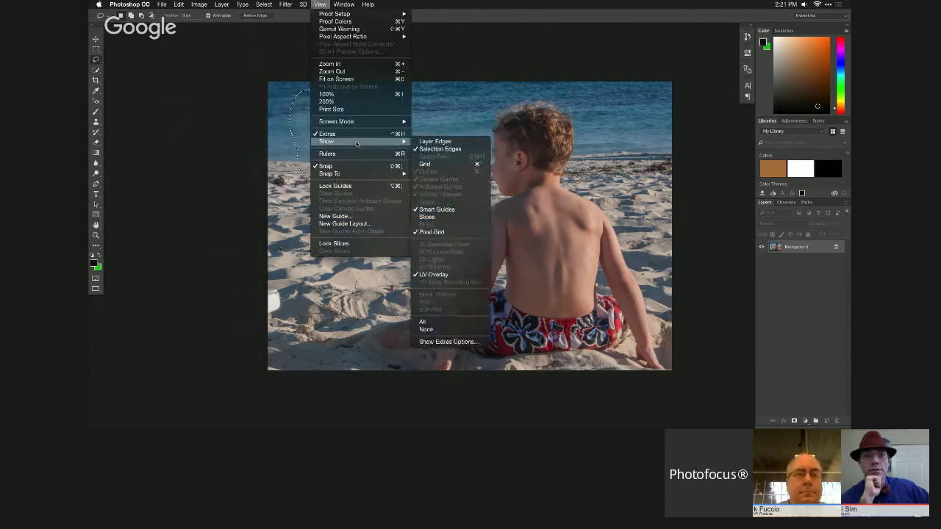
{"action": "left_click", "coordinate": [323, 133]}
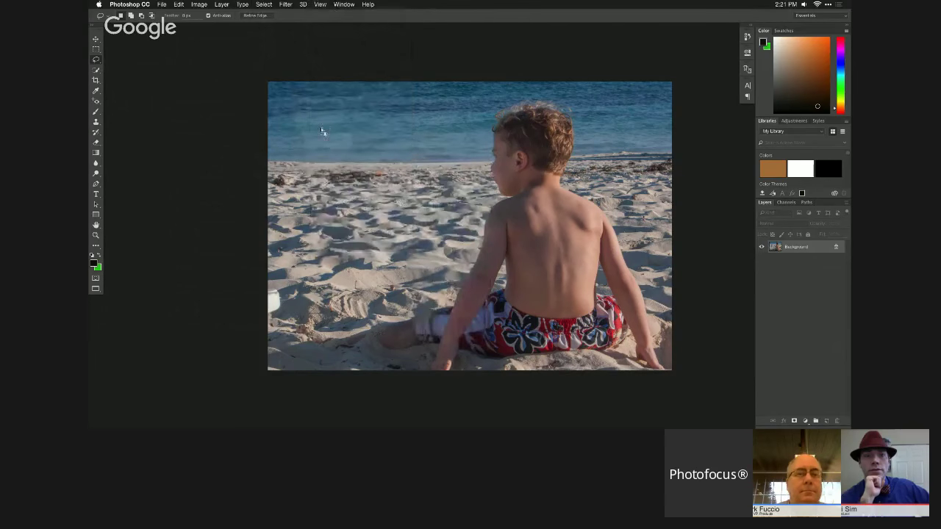
Apply a second Content-Aware fill over the girl's former spot.
{"action": "key", "text": "i"}
{"action": "key", "text": "shift+BackSpace"}
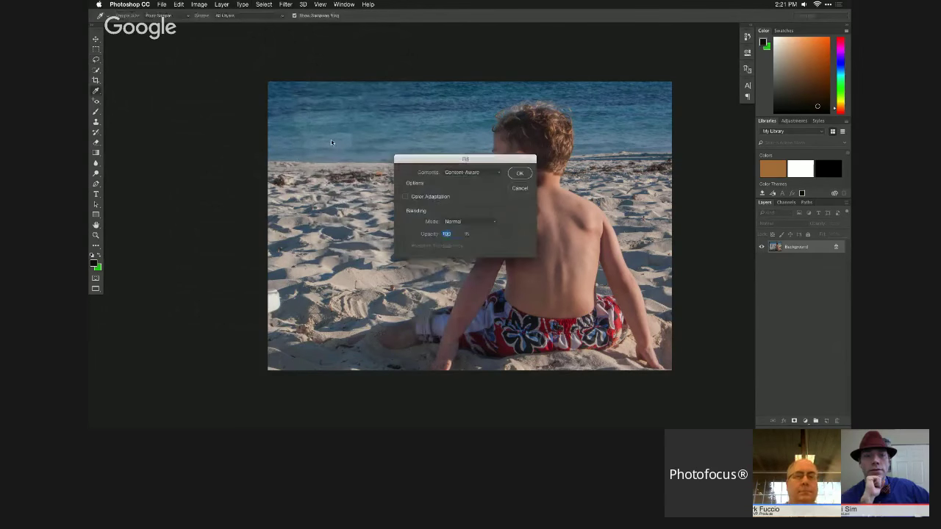
{"action": "key", "text": "Return"}
Repeat the Content-Aware fill on the same patch of sea and sand.
{"action": "key", "text": "l"}
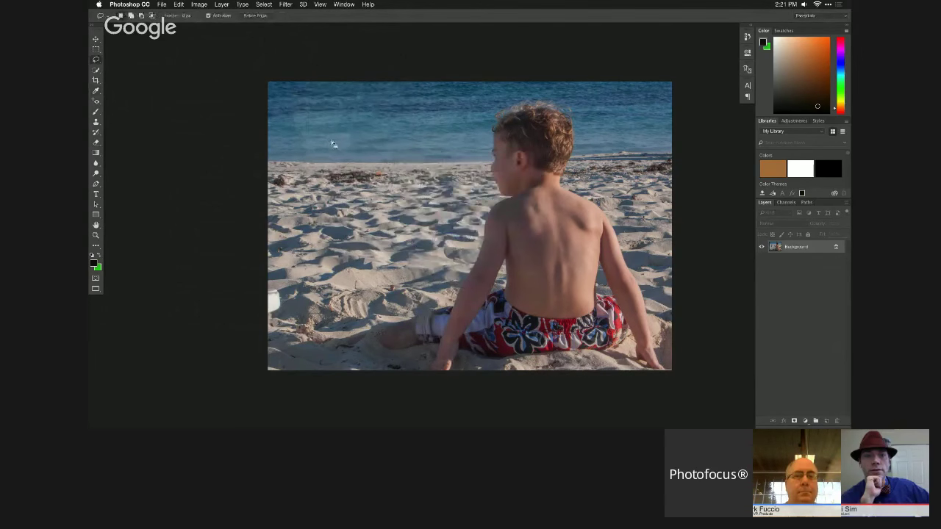
{"action": "key", "text": "i"}
{"action": "key", "text": "shift+BackSpace"}
{"action": "key", "text": "Return"}
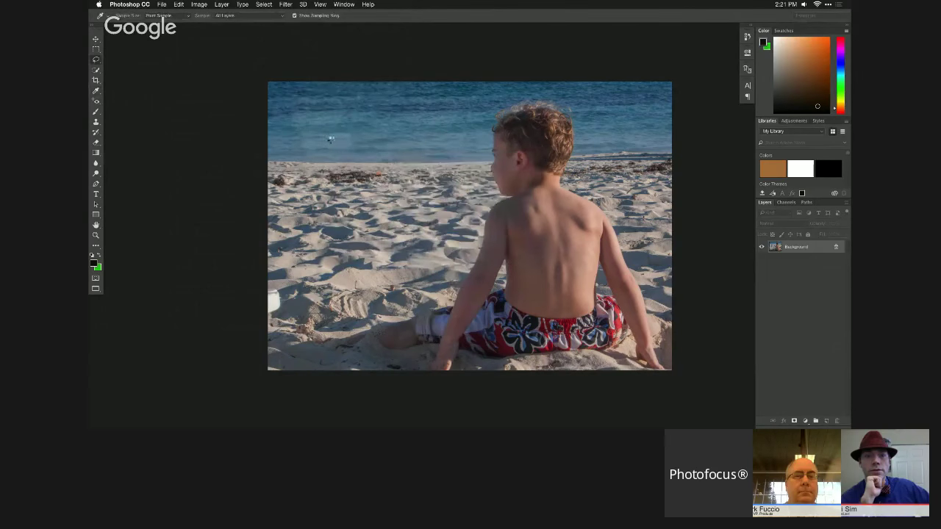
{"action": "key", "text": "shift+BackSpace"}
{"action": "key", "text": "Return"}
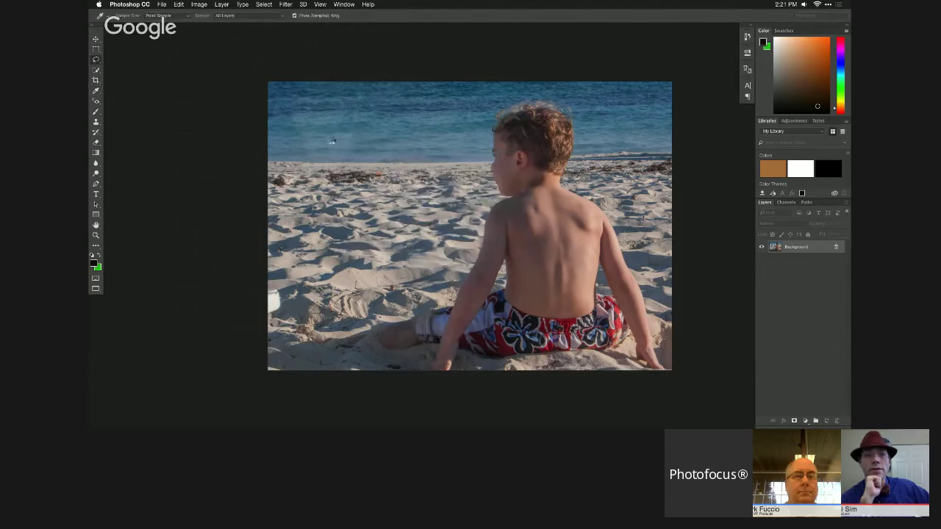
Lasso the white object at the sand's left edge, Content-Aware fill it, then deselect.
{"action": "key", "text": "l"}
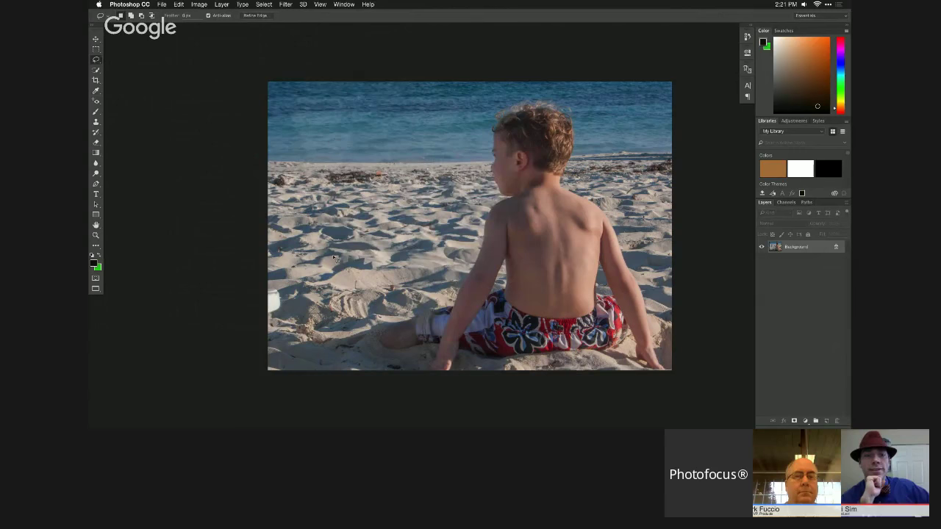
{"action": "mouse_move", "coordinate": [275, 283]}
{"action": "left_mouse_down"}
{"action": "mouse_move", "coordinate": [266, 338]}
{"action": "mouse_move", "coordinate": [298, 294]}
{"action": "mouse_move", "coordinate": [292, 285]}
{"action": "left_mouse_up"}
{"action": "key", "text": "shift+BackSpace"}
{"action": "key", "text": "Return"}
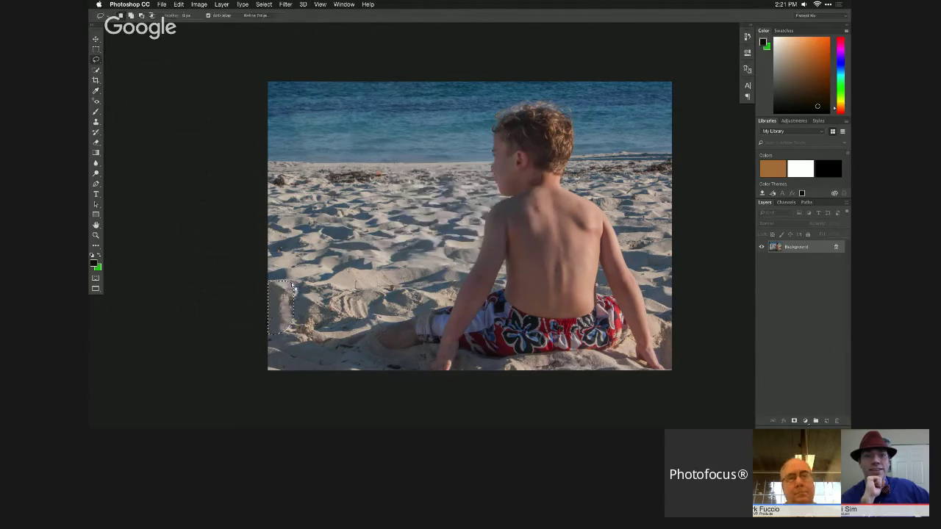
{"action": "key", "text": "ctrl+d"}
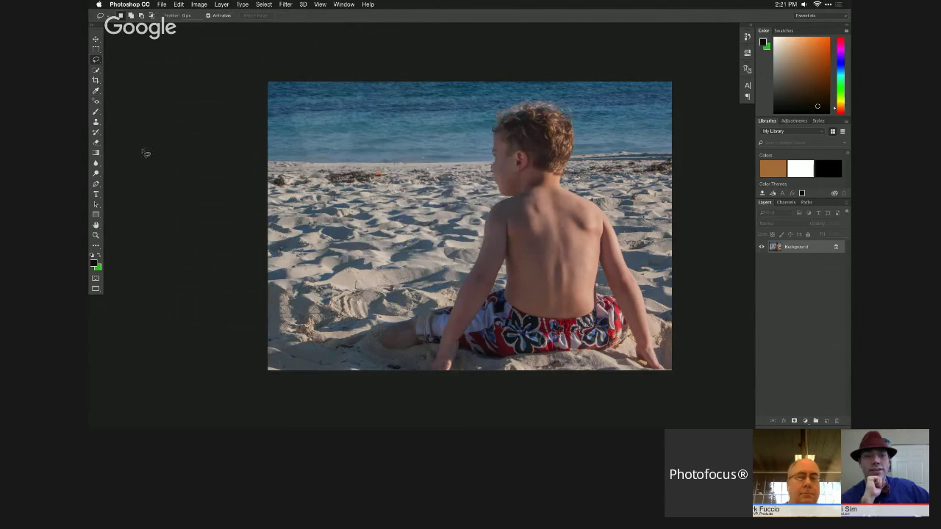
{"action": "left_click", "coordinate": [97, 71]}
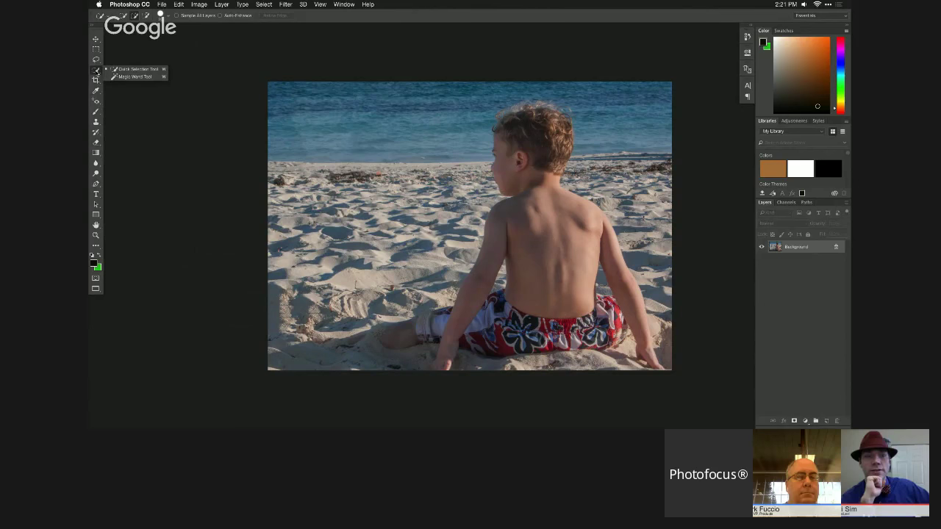
Select the Spot Healing Brush from the healing tools.
{"action": "left_click", "coordinate": [97, 74]}
{"action": "left_click", "coordinate": [96, 122]}
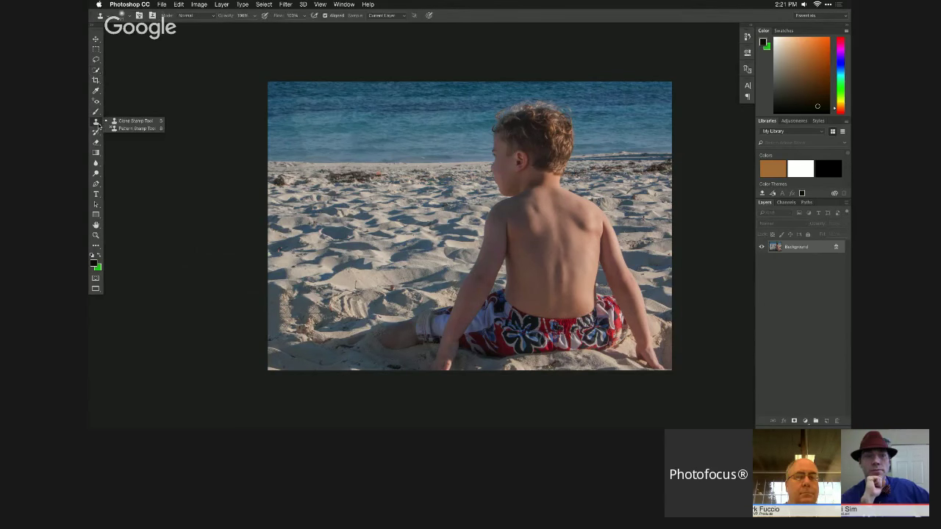
{"action": "left_click", "coordinate": [96, 112]}
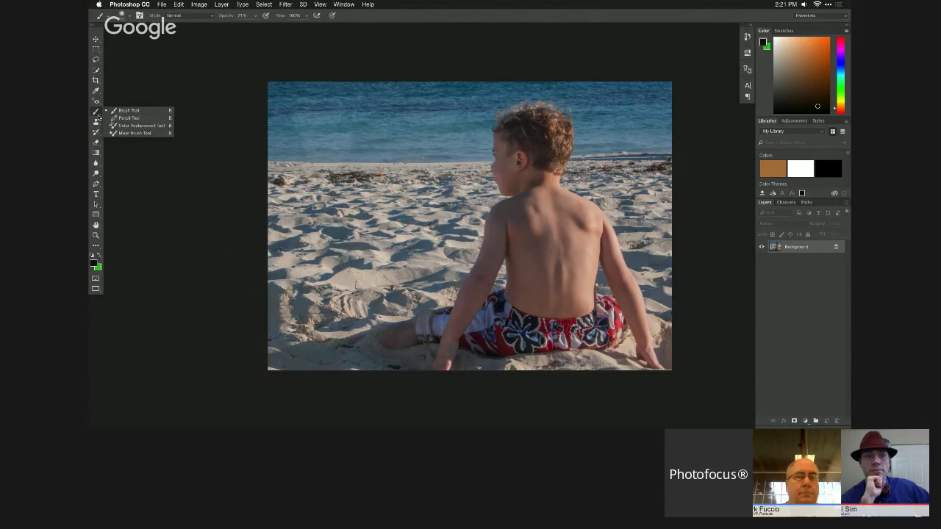
{"action": "left_click", "coordinate": [99, 91]}
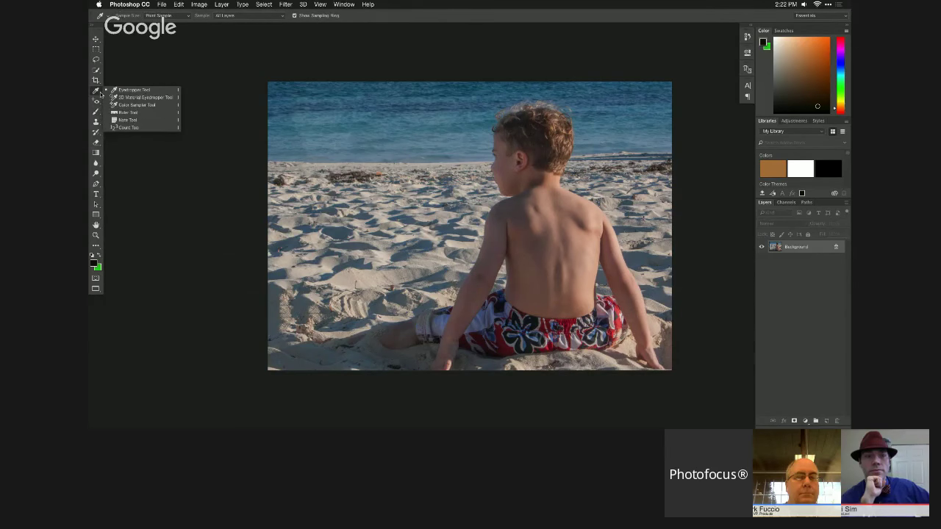
{"action": "left_click", "coordinate": [101, 93]}
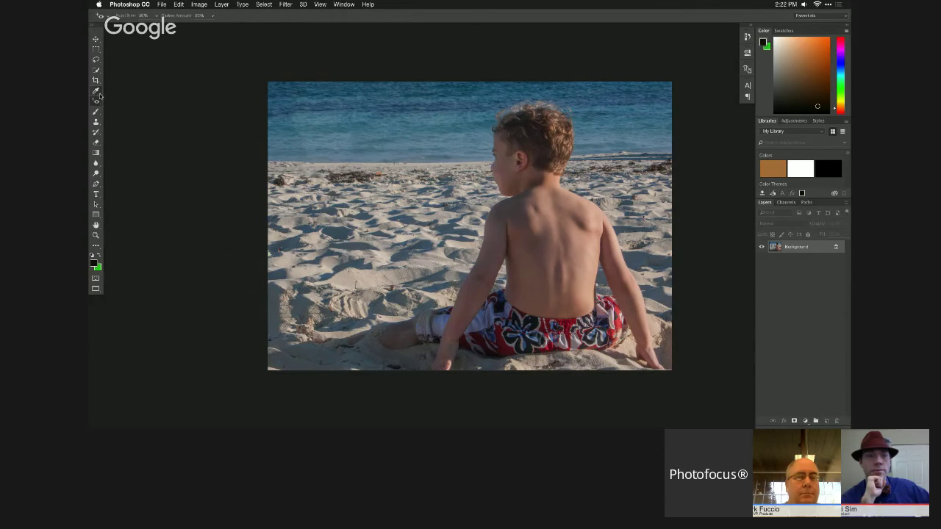
{"action": "left_click", "coordinate": [96, 102]}
{"action": "left_click", "coordinate": [139, 100]}
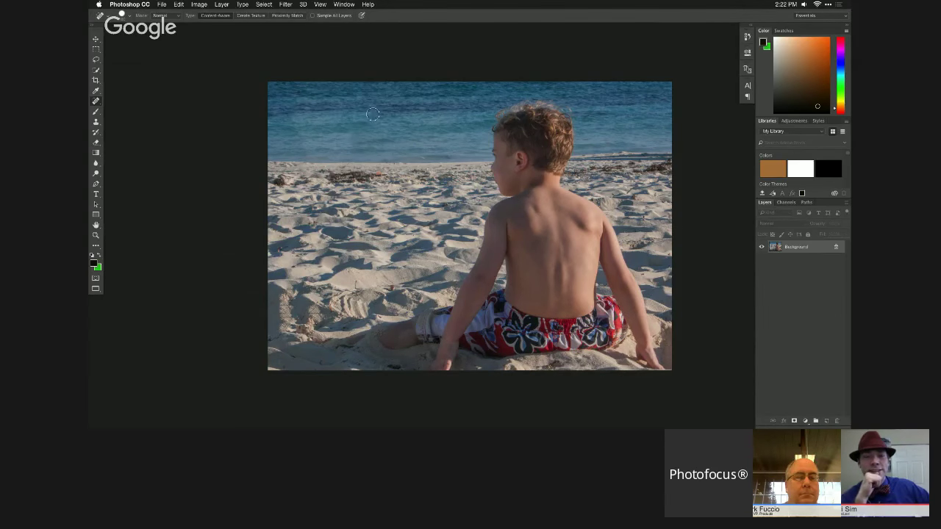
Paint four healing strokes over the blemishes in the blue sea.
{"action": "mouse_move", "coordinate": [373, 114]}
{"action": "left_mouse_down"}
{"action": "mouse_move", "coordinate": [337, 111]}
{"action": "mouse_move", "coordinate": [348, 125]}
{"action": "mouse_move", "coordinate": [322, 126]}
{"action": "mouse_move", "coordinate": [356, 139]}
{"action": "mouse_move", "coordinate": [319, 125]}
{"action": "left_mouse_up"}
{"action": "left_click_drag", "start_coordinate": [371, 138], "coordinate": [286, 143]}
{"action": "left_click_drag", "start_coordinate": [323, 117], "coordinate": [288, 132]}
{"action": "mouse_move", "coordinate": [278, 113]}
{"action": "left_mouse_down"}
{"action": "mouse_move", "coordinate": [329, 110]}
{"action": "mouse_move", "coordinate": [337, 99]}
{"action": "left_mouse_up"}
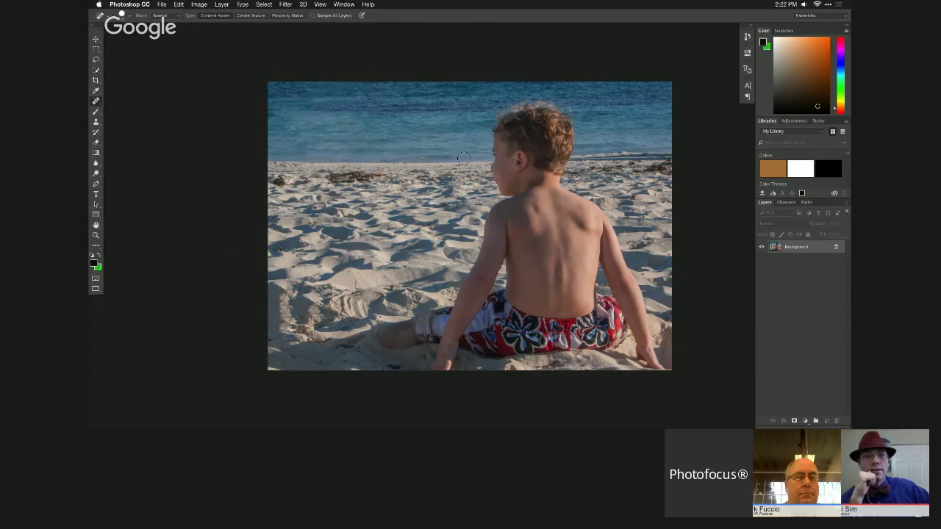
{"action": "left_click", "coordinate": [285, 5]}
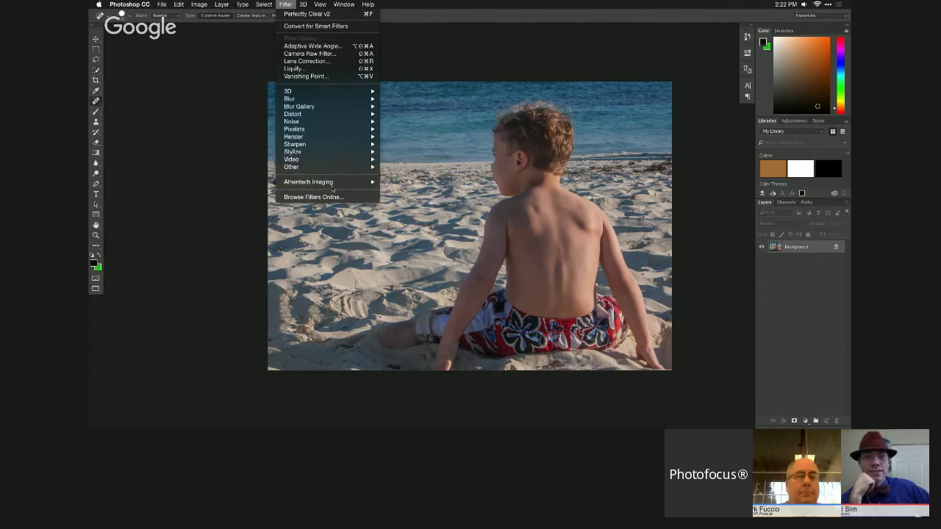
Launch Perfectly Clear, apply the Vivid preset, and compare it with the original.
{"action": "mouse_move", "coordinate": [369, 184]}
{"action": "left_click", "coordinate": [415, 182]}
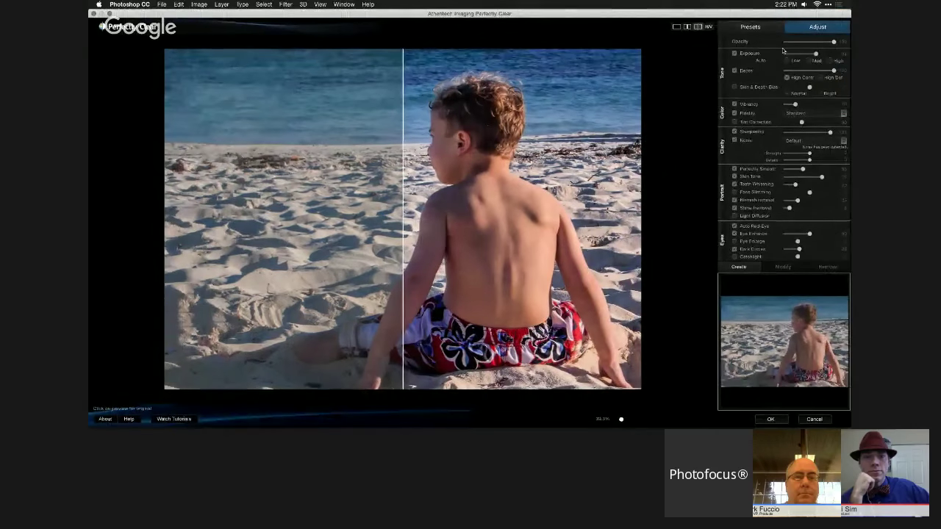
{"action": "left_click", "coordinate": [750, 27]}
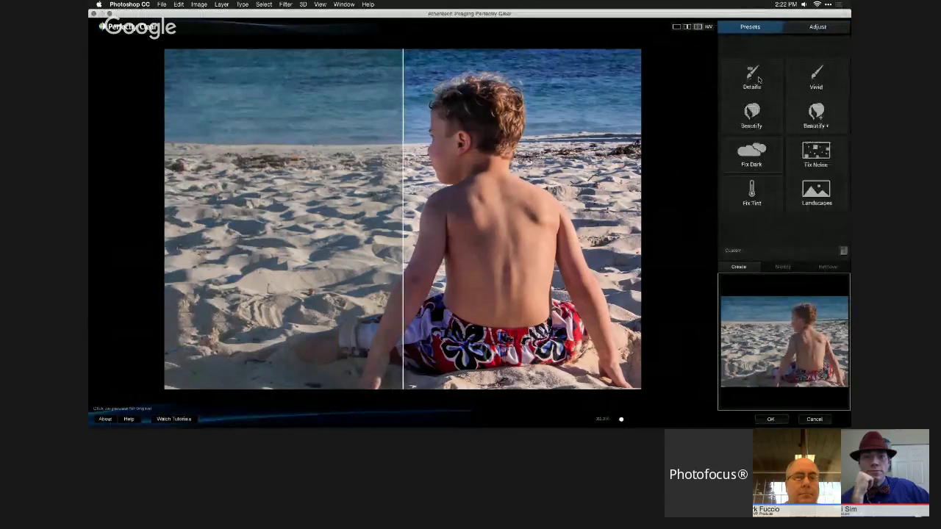
{"action": "left_click", "coordinate": [757, 78]}
{"action": "left_click", "coordinate": [807, 79]}
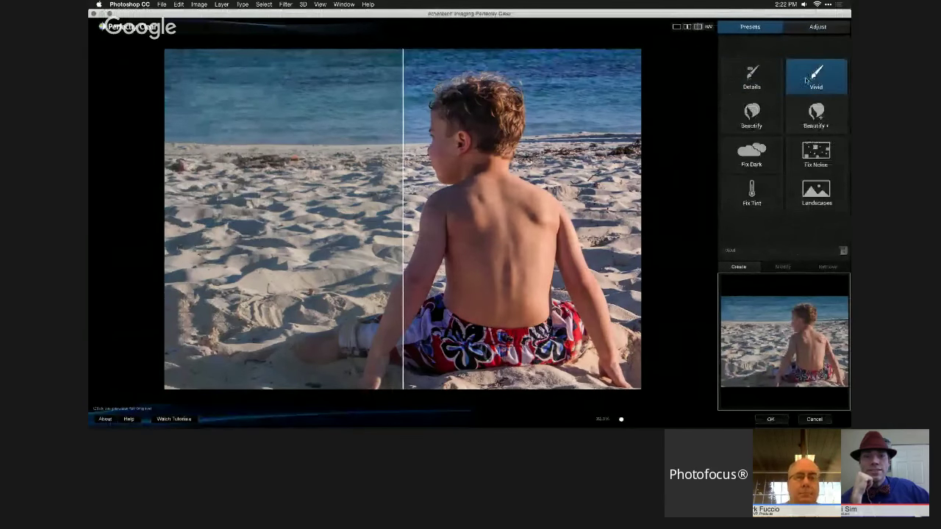
{"action": "left_click", "coordinate": [676, 27]}
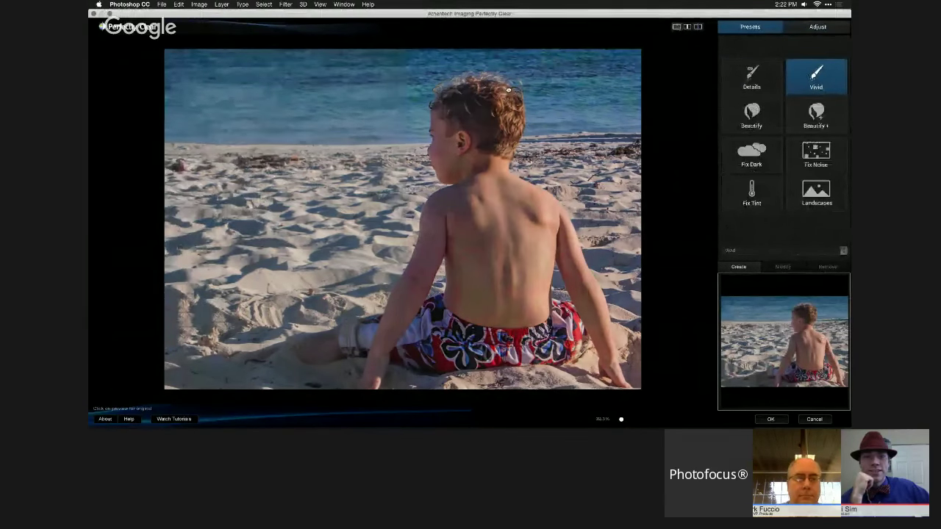
{"action": "left_click", "coordinate": [508, 90]}
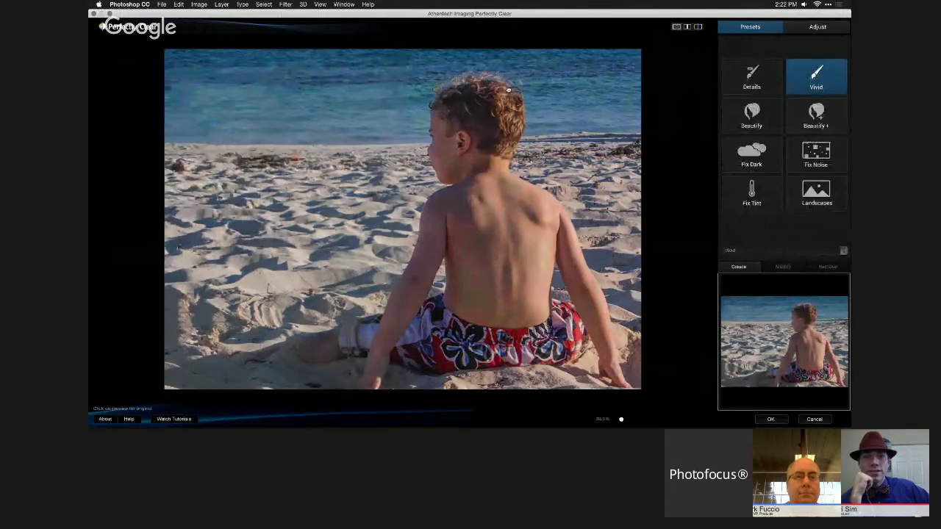
{"action": "left_click", "coordinate": [508, 91]}
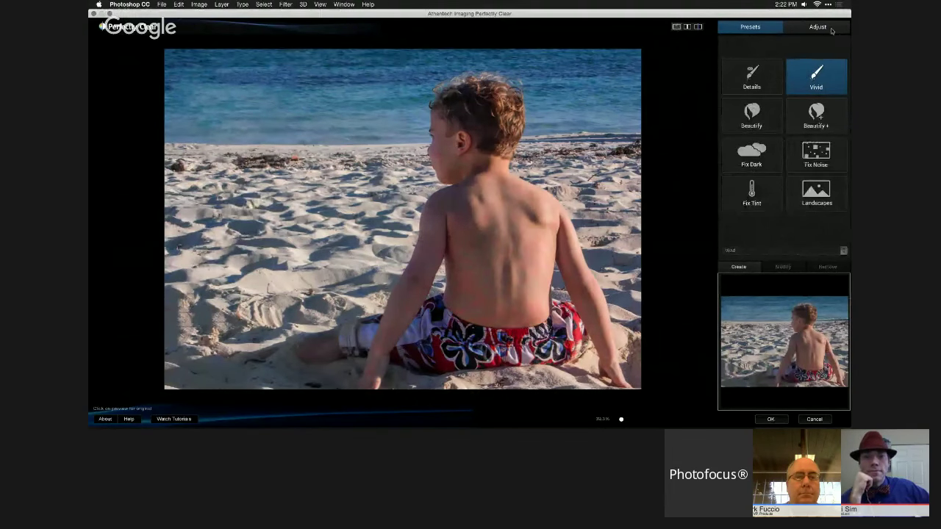
Raise exposure slightly, keep Vividity enabled, and apply the enhancement to the photo.
{"action": "left_click", "coordinate": [832, 29]}
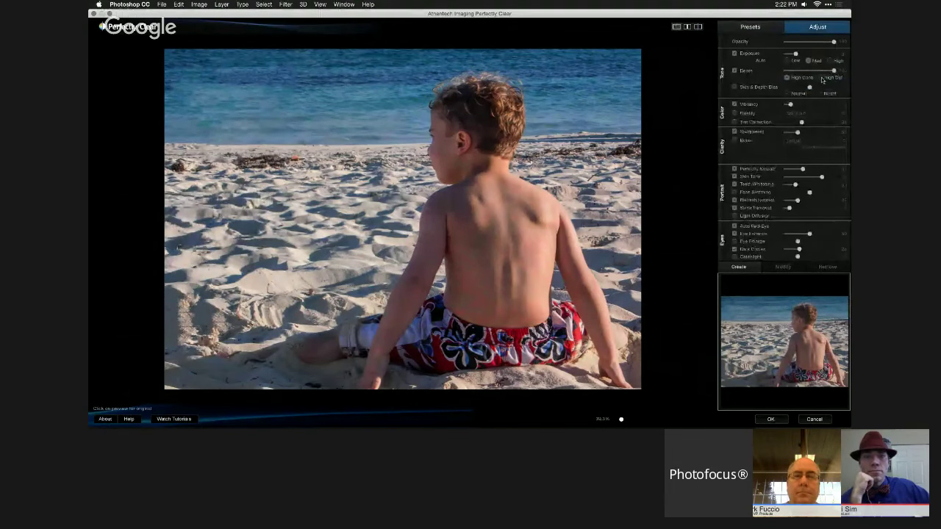
{"action": "left_click", "coordinate": [802, 55]}
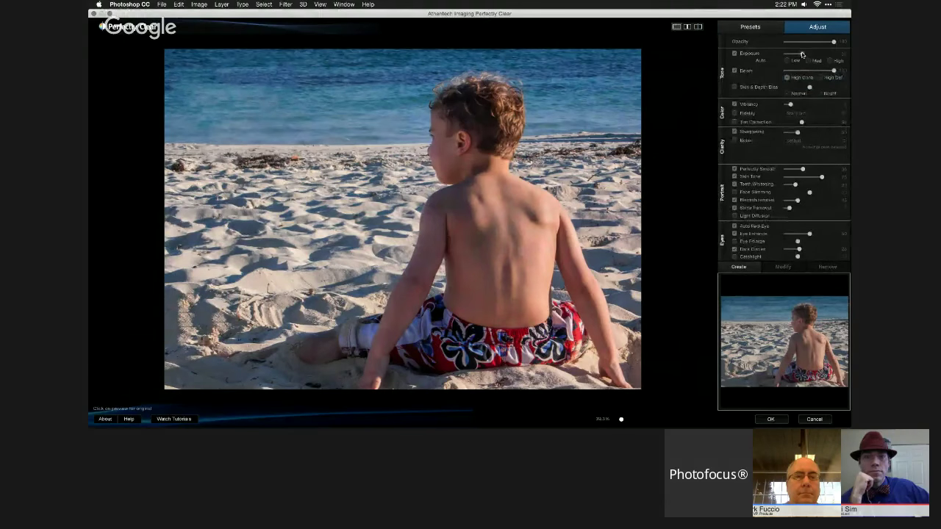
{"action": "left_click", "coordinate": [814, 105]}
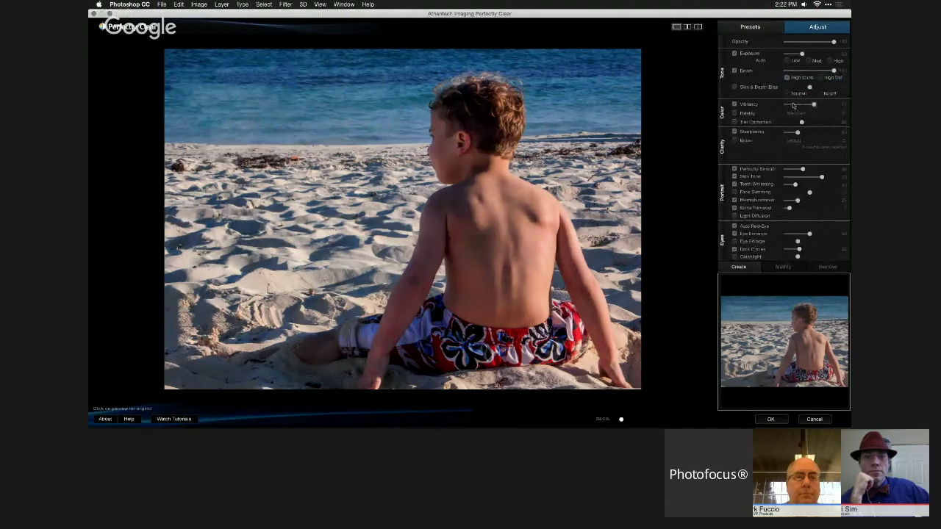
{"action": "left_click", "coordinate": [793, 105]}
{"action": "left_click", "coordinate": [738, 114]}
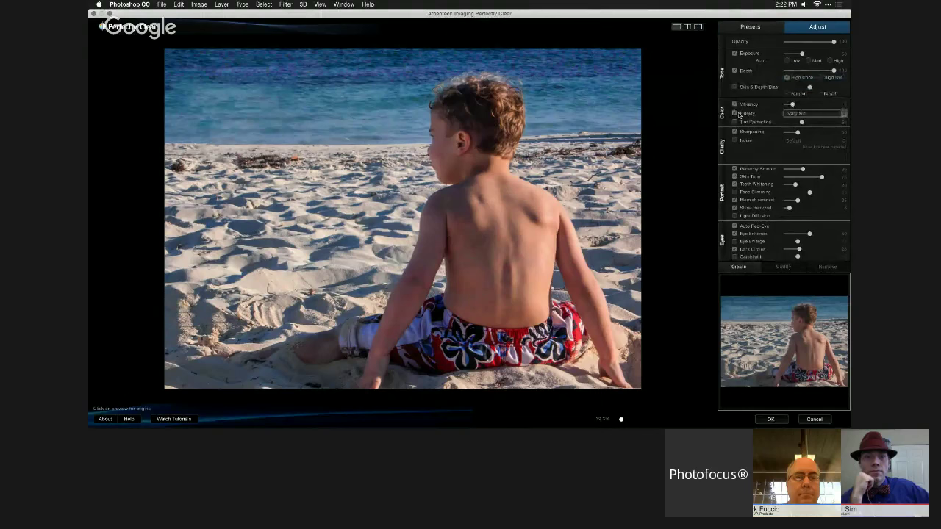
{"action": "left_click", "coordinate": [739, 114]}
{"action": "left_click", "coordinate": [739, 114]}
{"action": "left_click", "coordinate": [738, 113]}
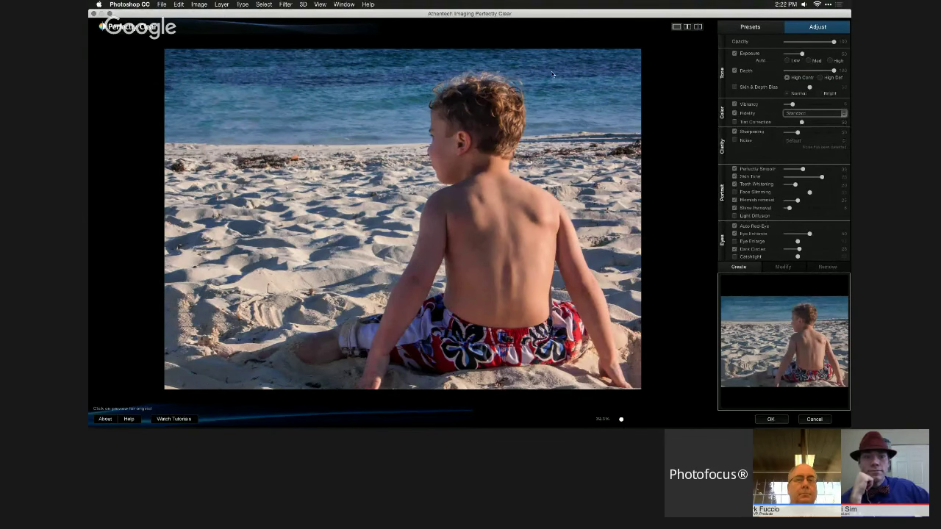
{"action": "left_click", "coordinate": [771, 419]}
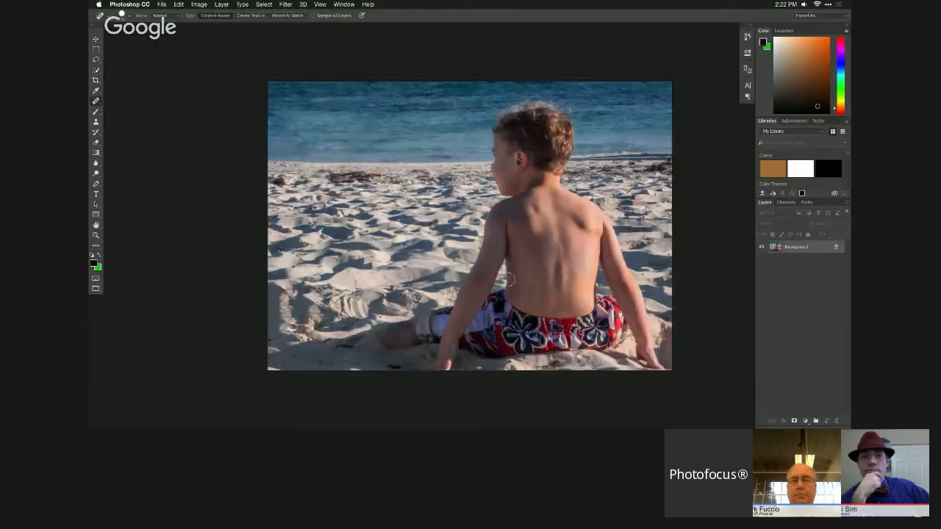
{"action": "key", "text": "super+Tab"}
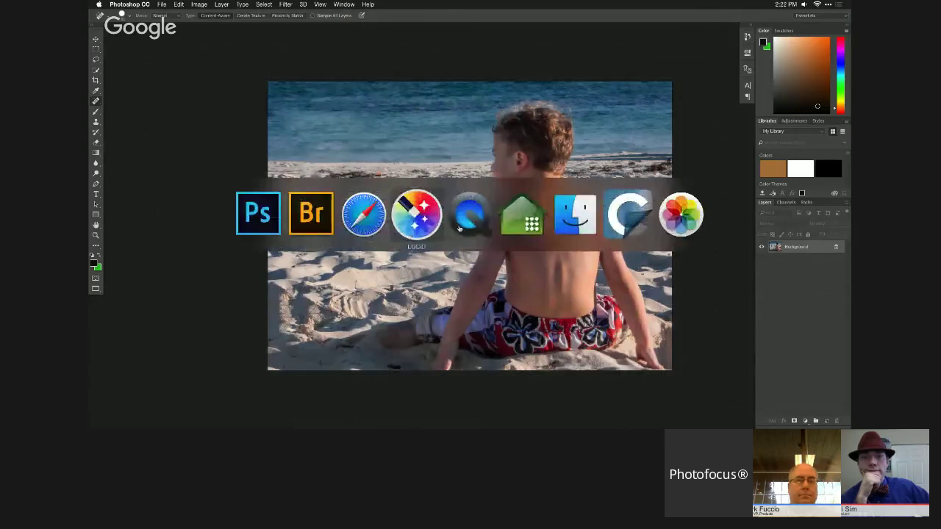
{"action": "left_click", "coordinate": [459, 228]}
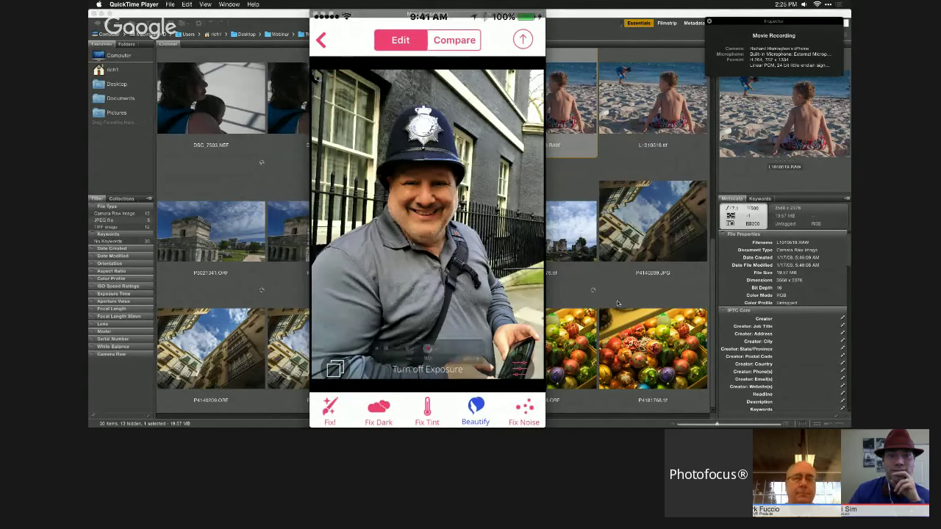
{"action": "mouse_move", "coordinate": [540, 403]}
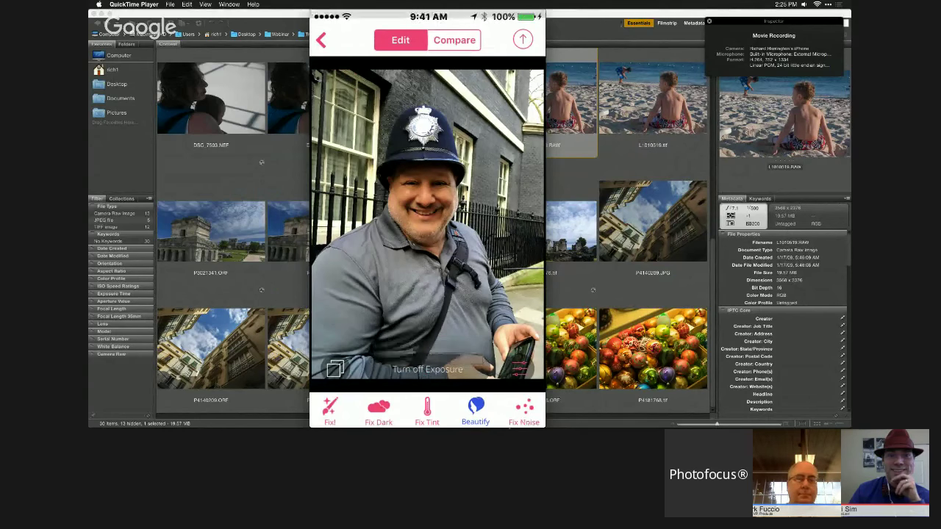
{"action": "mouse_move", "coordinate": [441, 425]}
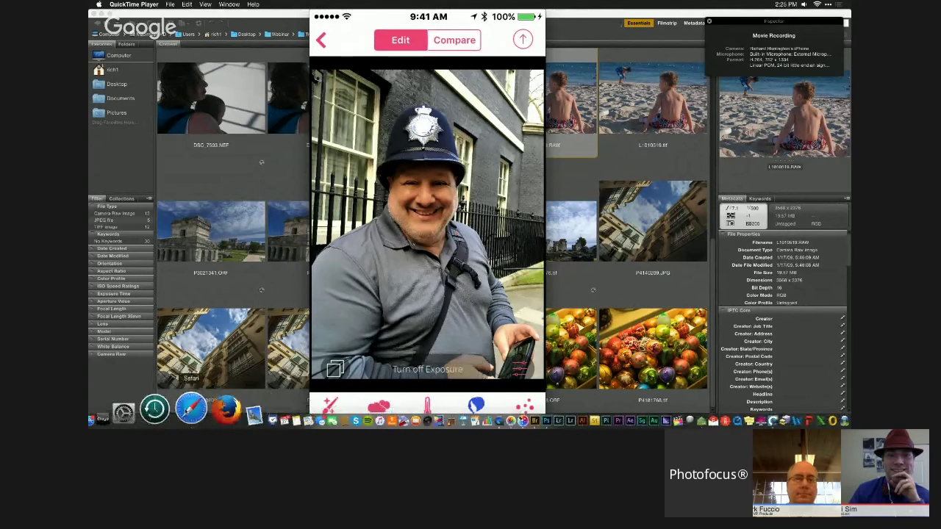